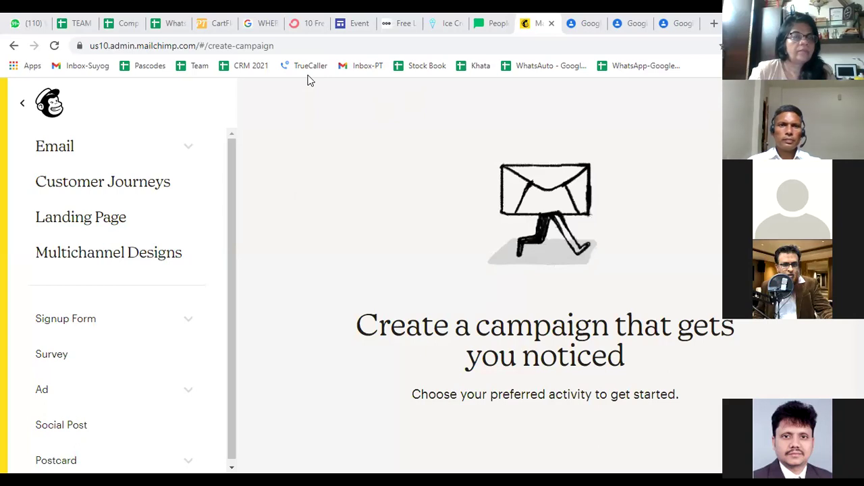
# Switch to the CartFlows template library and open the preview of the Evergreen Product 02 flow
pyautogui.click(218, 25)
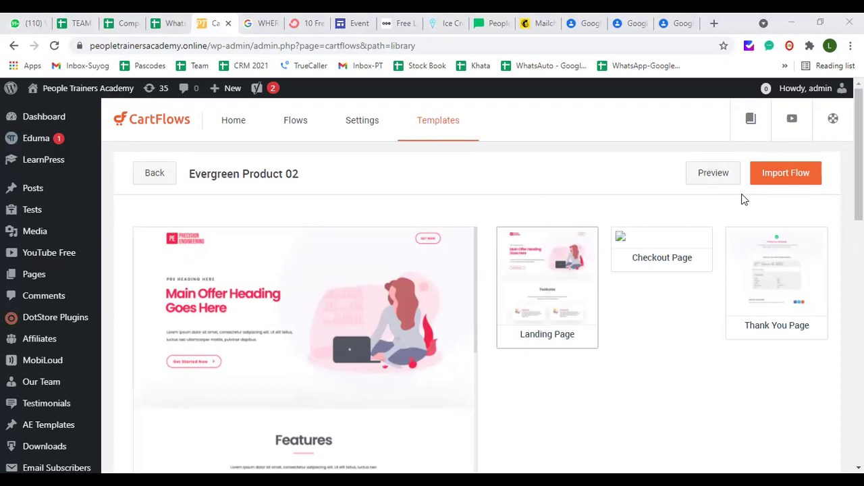
pyautogui.moveTo(859, 156)
pyautogui.mouseDown()
pyautogui.moveTo(859, 193)
pyautogui.moveTo(858, 155)
pyautogui.mouseUp()
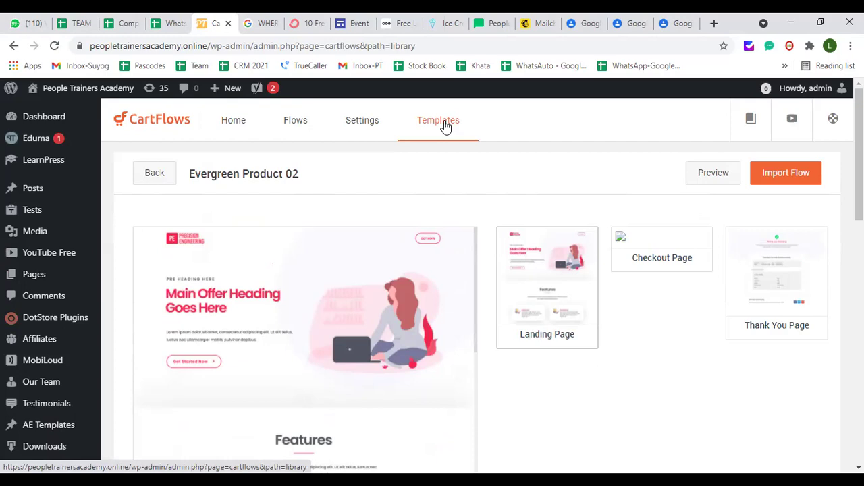
pyautogui.click(706, 175)
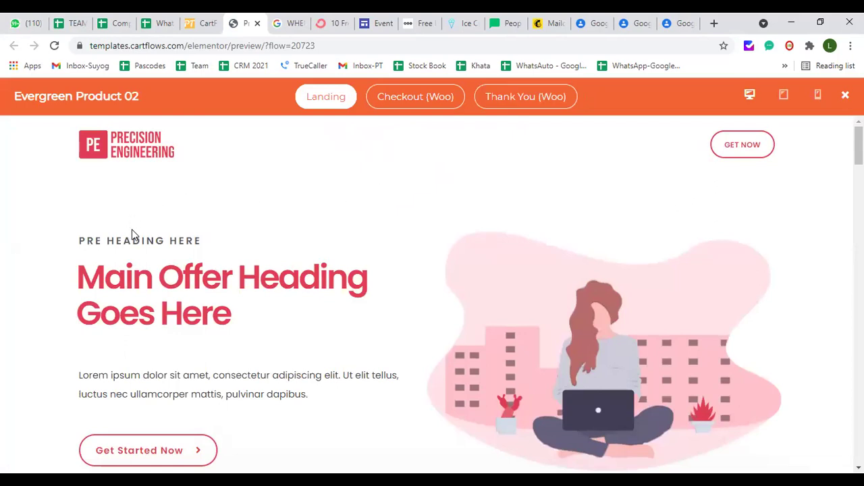
# Examine the landing page's opening section, highlighting the main offer heading and the description text beneath it
pyautogui.scroll(-1, 110, 262)
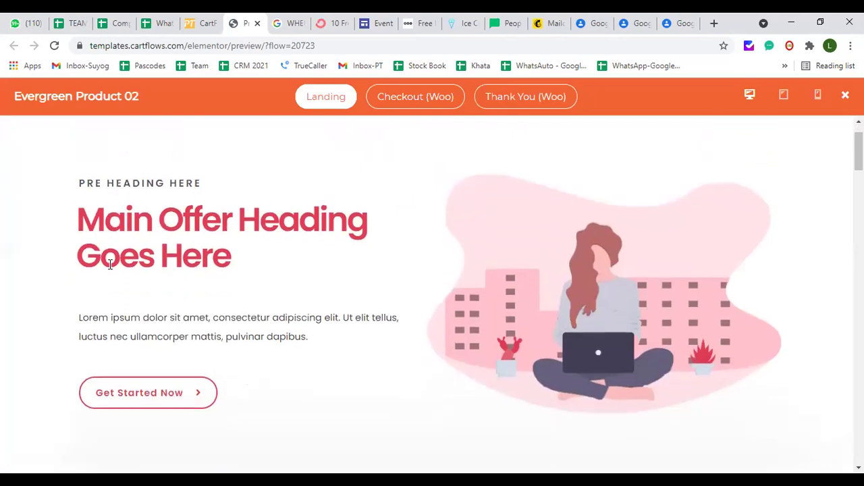
pyautogui.moveTo(79, 210); pyautogui.dragTo(297, 274)
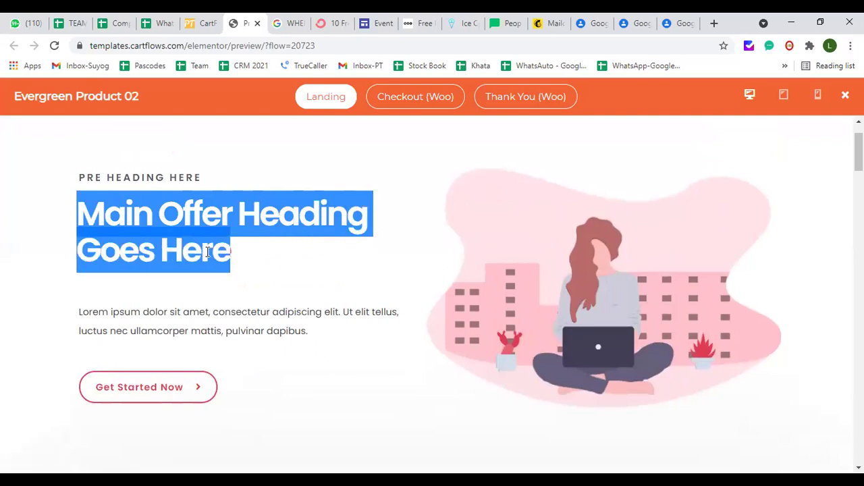
pyautogui.click(179, 231)
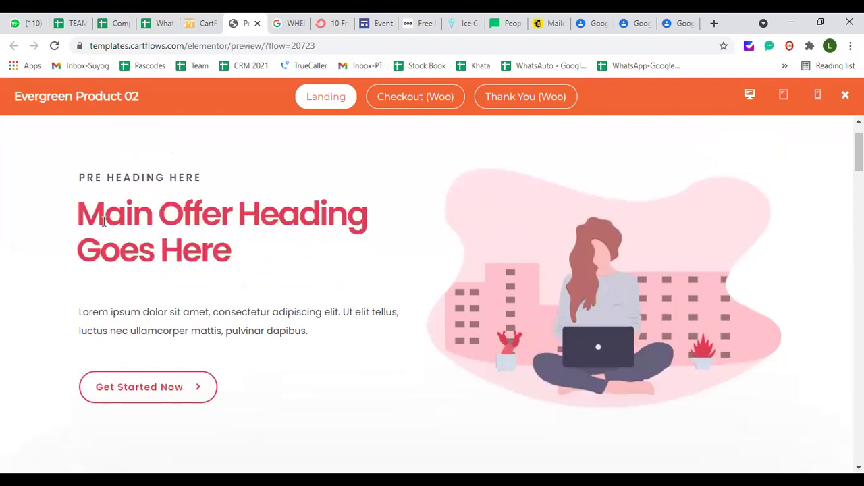
pyautogui.moveTo(76, 212); pyautogui.dragTo(241, 249)
pyautogui.scroll(-1, 241, 249)
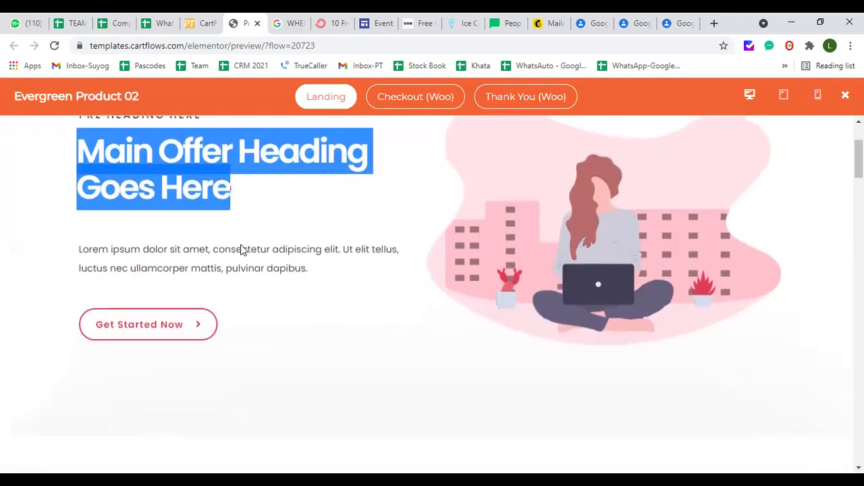
pyautogui.moveTo(144, 248); pyautogui.dragTo(280, 265)
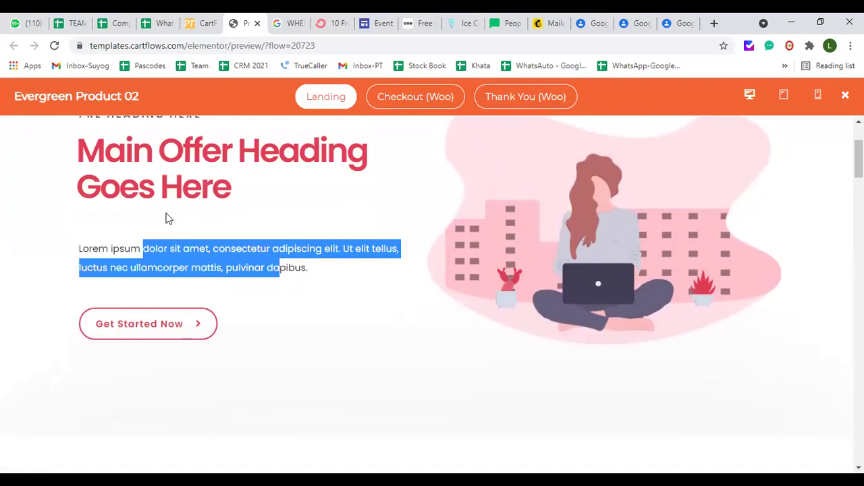
pyautogui.click(169, 256)
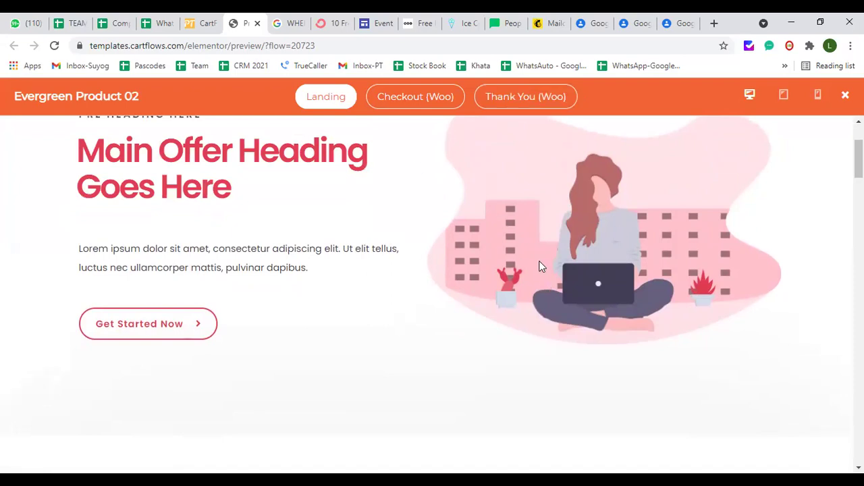
# Examine the Features section, highlighting its heading and intro text, and look over the four feature cards
pyautogui.scroll(-4, 538, 265)
pyautogui.scroll(-1, 536, 269)
pyautogui.moveTo(355, 200); pyautogui.dragTo(493, 203)
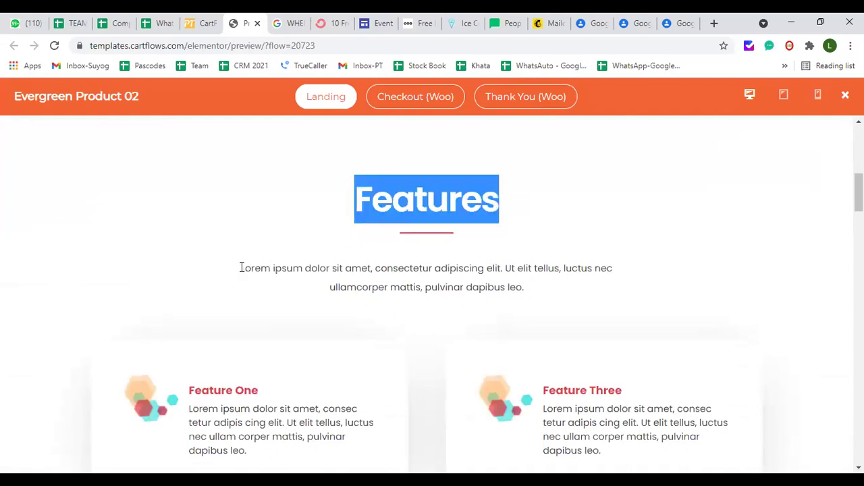
pyautogui.moveTo(240, 268); pyautogui.dragTo(553, 288)
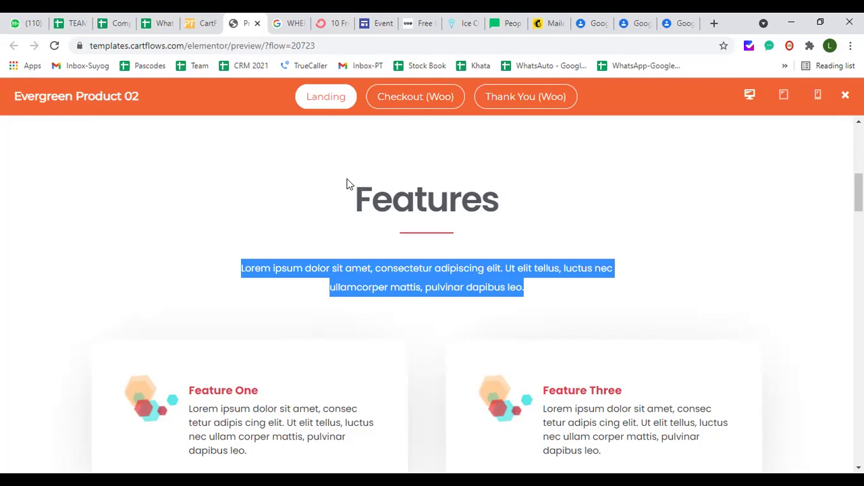
pyautogui.moveTo(355, 194); pyautogui.dragTo(503, 204)
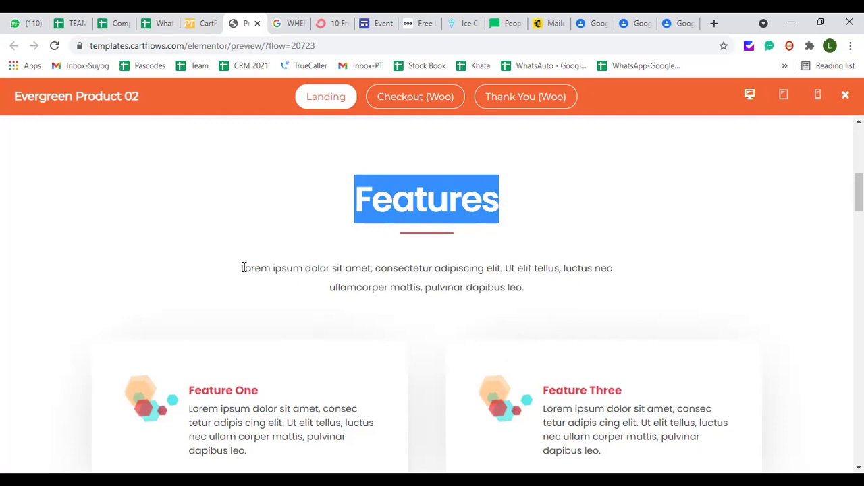
pyautogui.moveTo(242, 268); pyautogui.dragTo(540, 288)
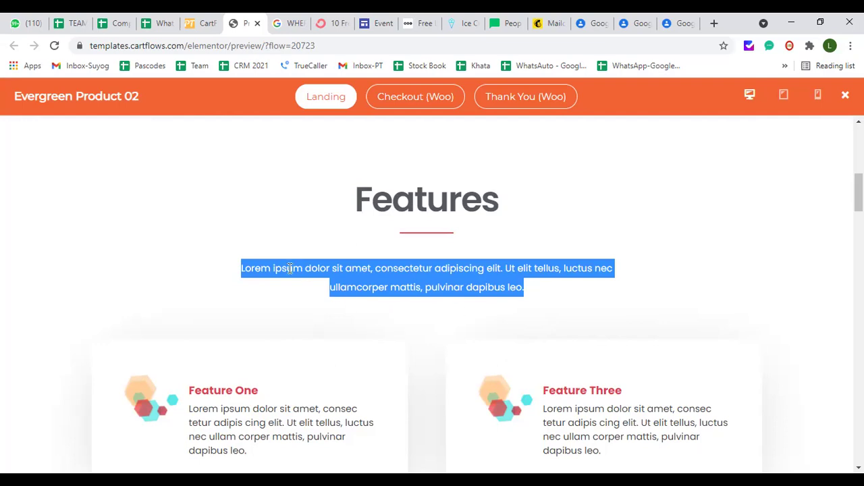
pyautogui.click(245, 268)
pyautogui.moveTo(242, 269); pyautogui.dragTo(531, 289)
pyautogui.scroll(-2, 371, 204)
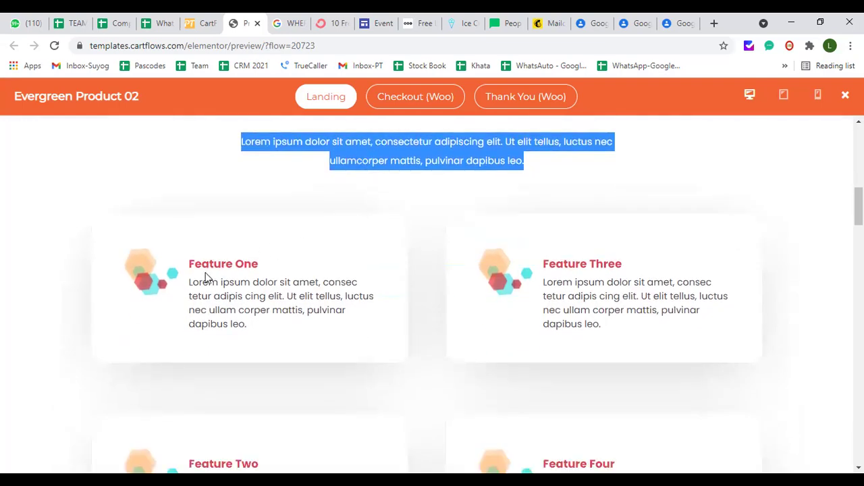
pyautogui.scroll(-3, 543, 287)
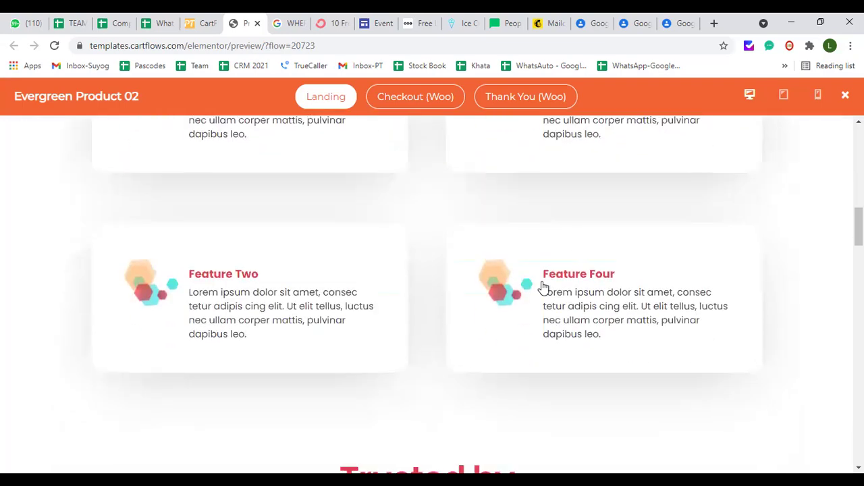
# Examine the "Trusted by" section, highlighting its heading and viewing the client logo carousel
pyautogui.scroll(-3, 581, 275)
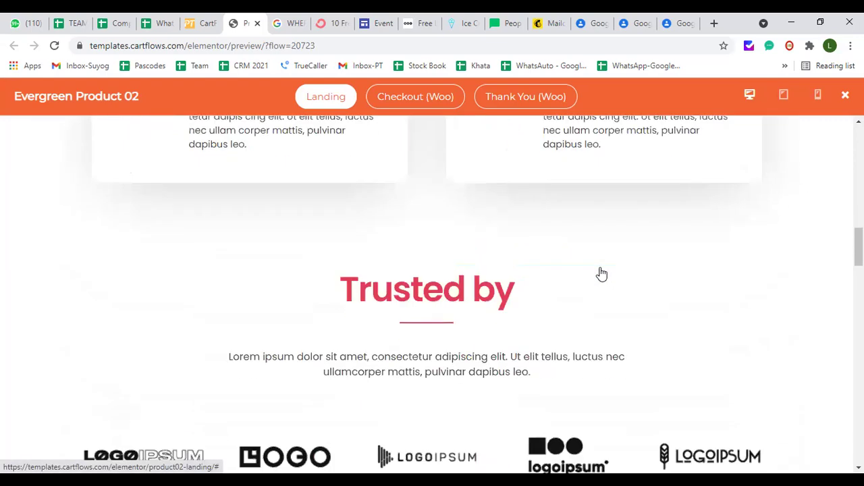
pyautogui.scroll(-1, 601, 273)
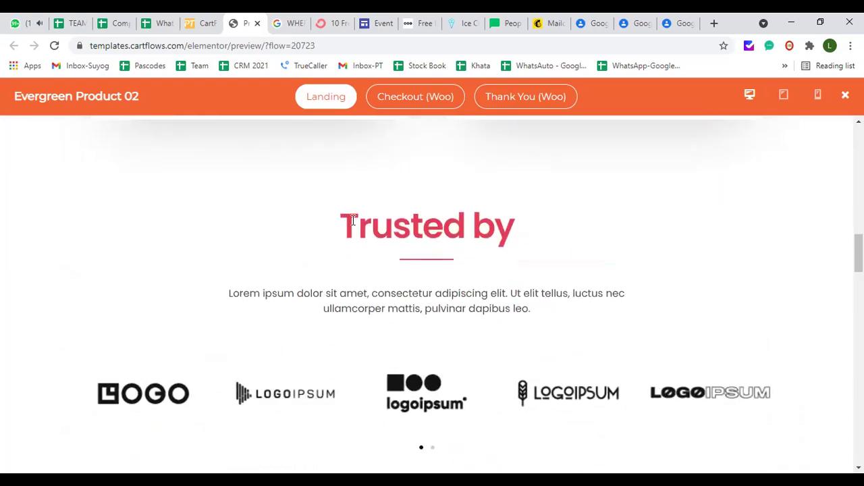
pyautogui.moveTo(352, 220); pyautogui.dragTo(525, 223)
pyautogui.scroll(-1, 419, 242)
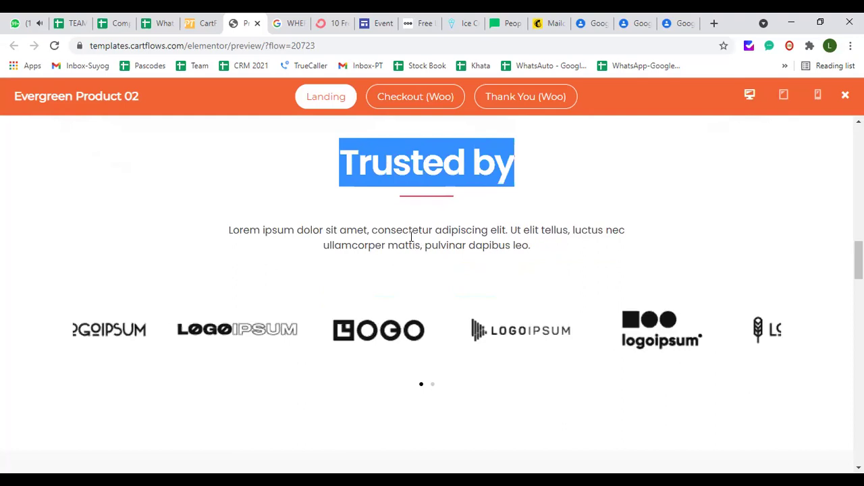
pyautogui.scroll(-1, 411, 237)
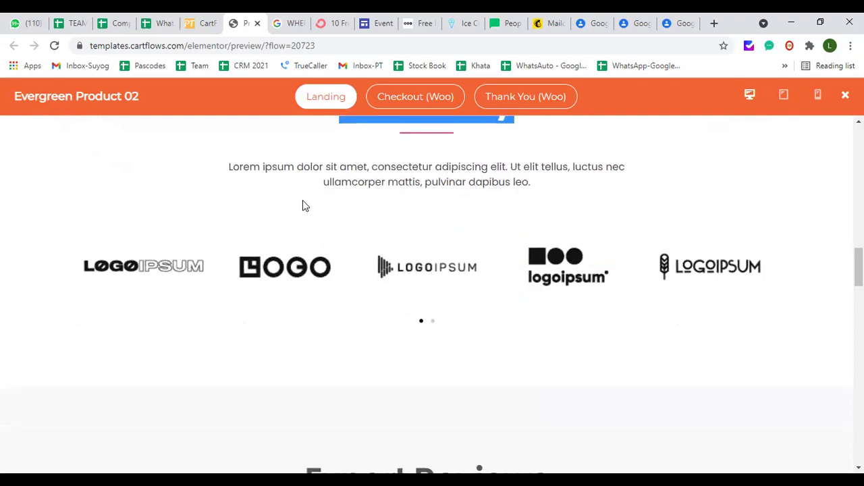
# Examine the Expert Reviews section, highlighting its heading and parts of the testimonial texts
pyautogui.scroll(-3, 303, 205)
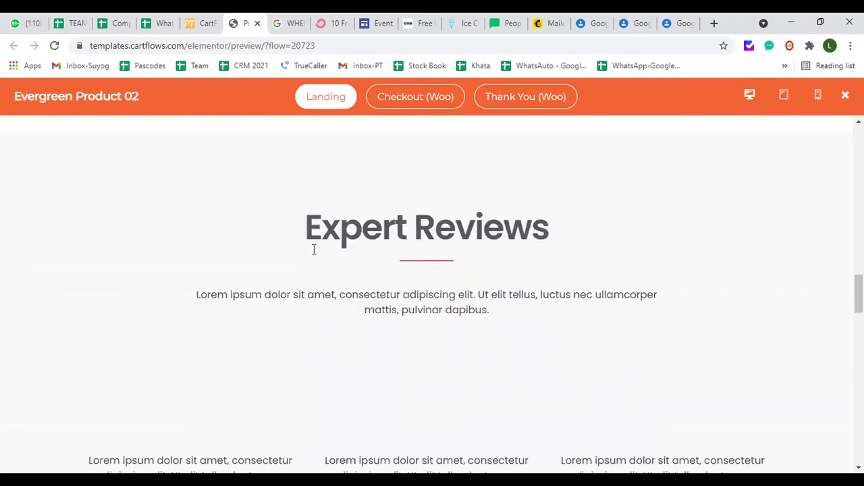
pyautogui.moveTo(309, 228); pyautogui.dragTo(544, 236)
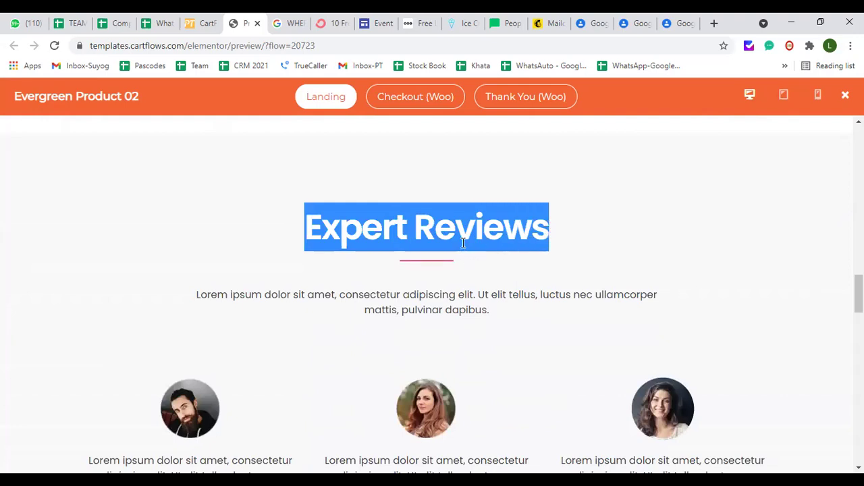
pyautogui.scroll(-2, 464, 243)
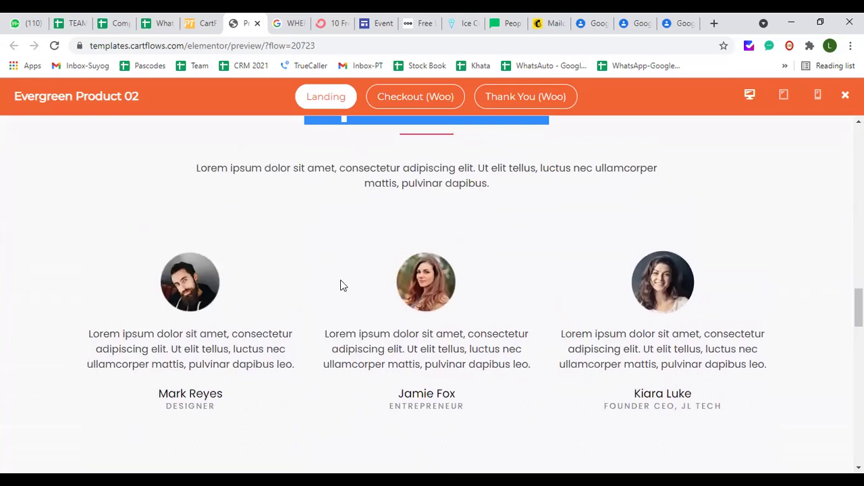
pyautogui.moveTo(164, 334); pyautogui.dragTo(386, 351)
pyautogui.scroll(-1, 389, 347)
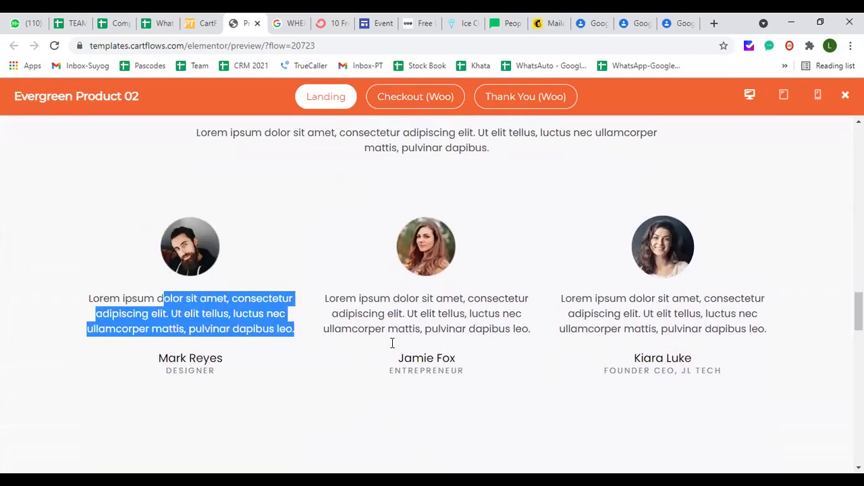
pyautogui.moveTo(397, 285); pyautogui.dragTo(444, 272)
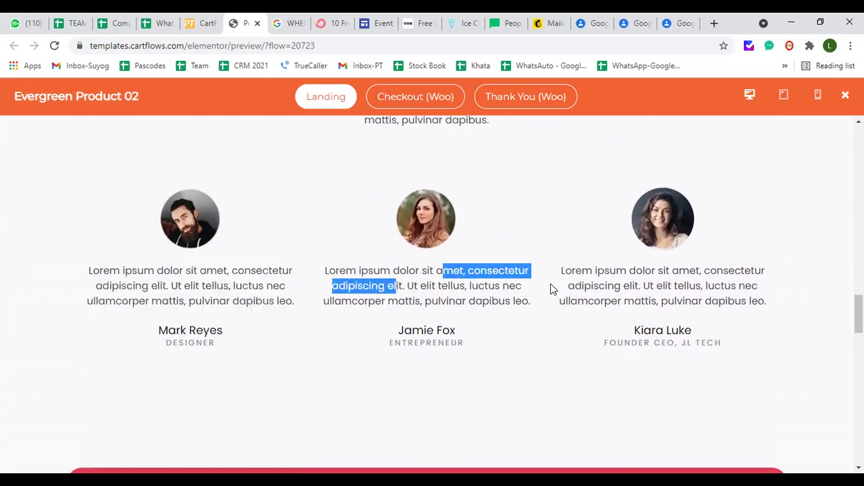
# Examine the "Get Started Now" banner, the FAQs and the closing "Purchase Interested?" section of the landing page
pyautogui.scroll(-3, 551, 286)
pyautogui.scroll(-1, 551, 286)
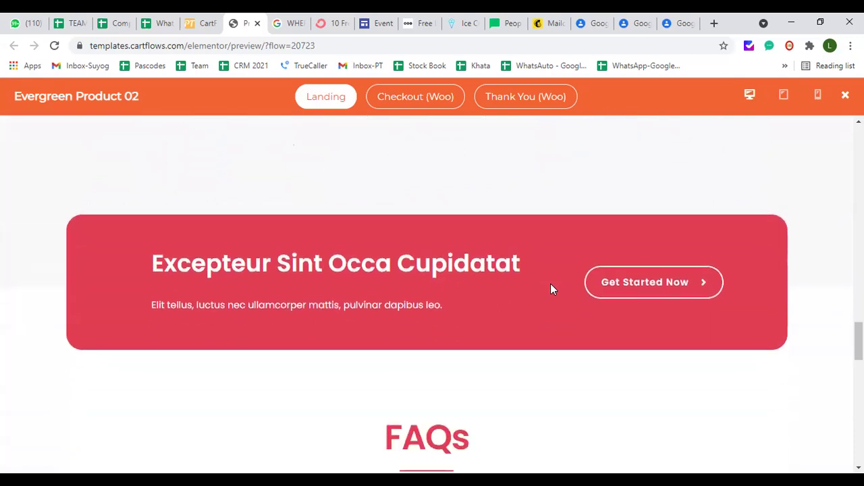
pyautogui.moveTo(206, 262); pyautogui.dragTo(520, 265)
pyautogui.scroll(-2, 518, 270)
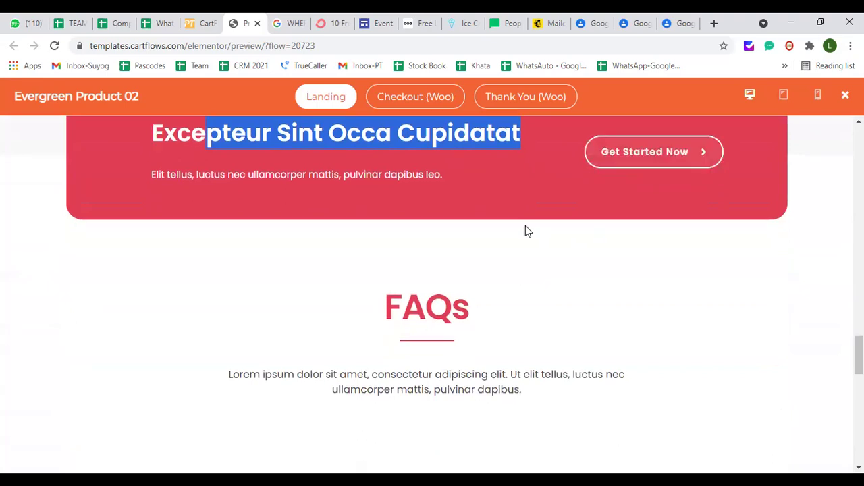
pyautogui.scroll(-8, 500, 238)
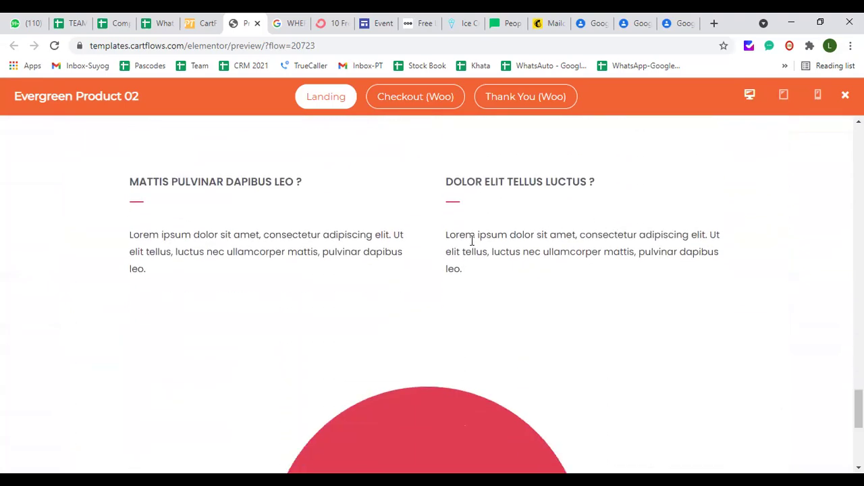
pyautogui.scroll(-5, 472, 241)
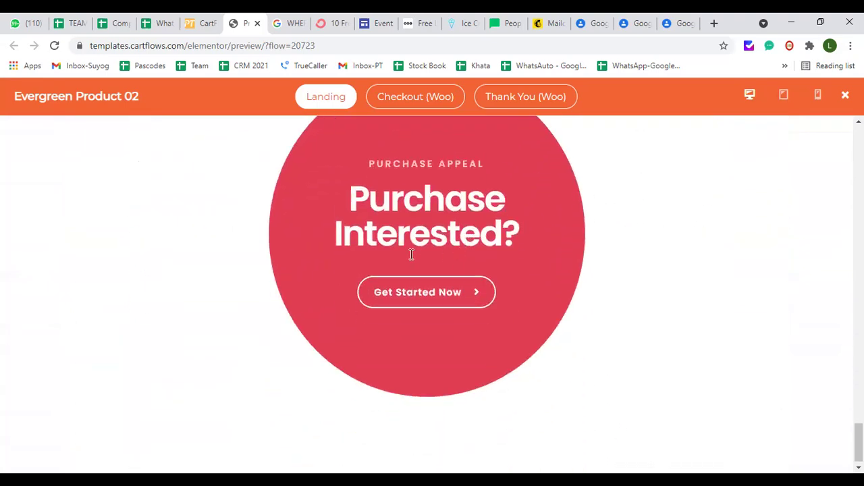
# Review the purchase appeal, FAQs, banner and testimonials again, and return to the start of the landing page
pyautogui.scroll(5, 405, 287)
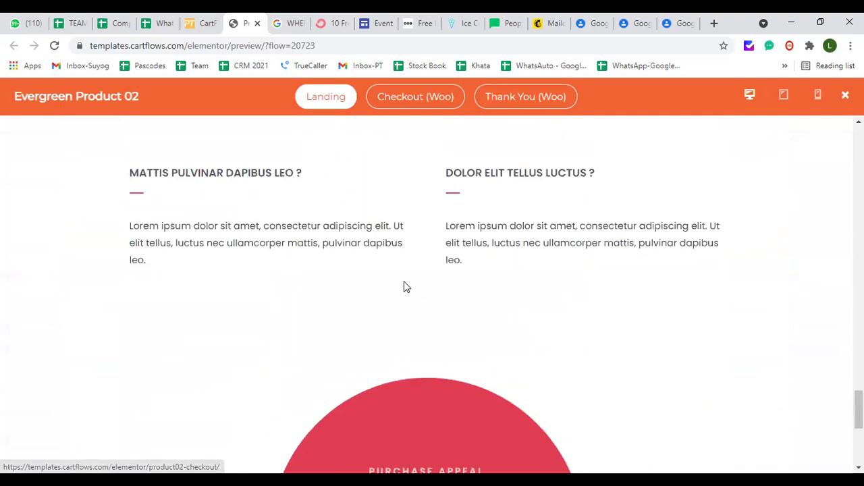
pyautogui.scroll(-5, 405, 287)
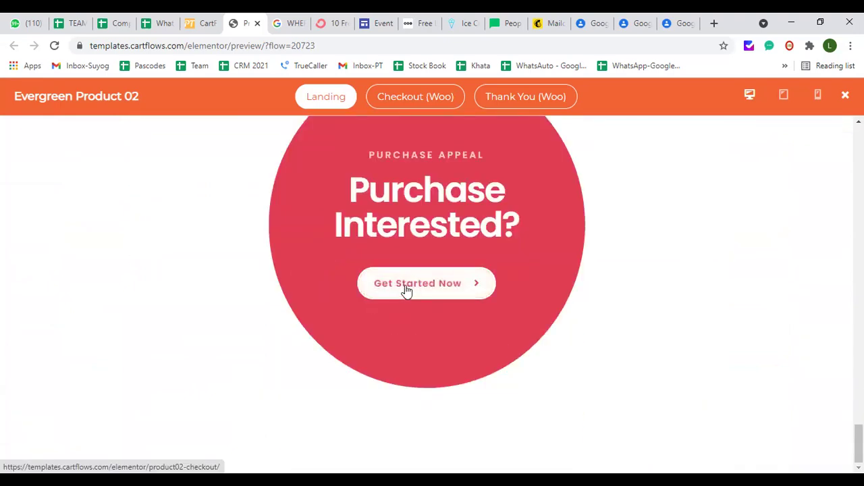
pyautogui.scroll(5, 426, 291)
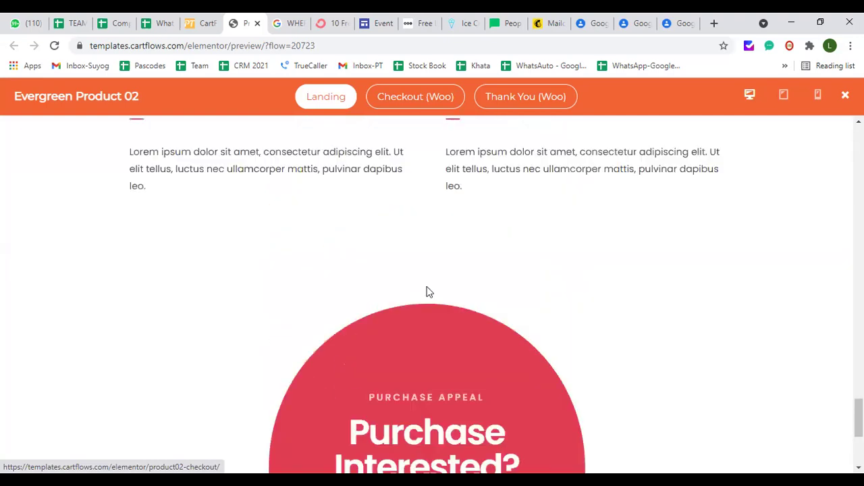
pyautogui.scroll(5, 426, 292)
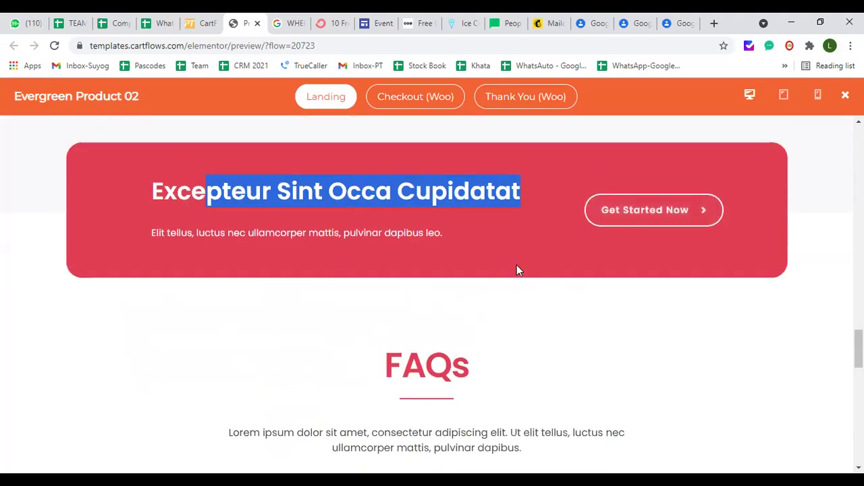
pyautogui.scroll(5, 514, 271)
pyautogui.scroll(-7, 462, 304)
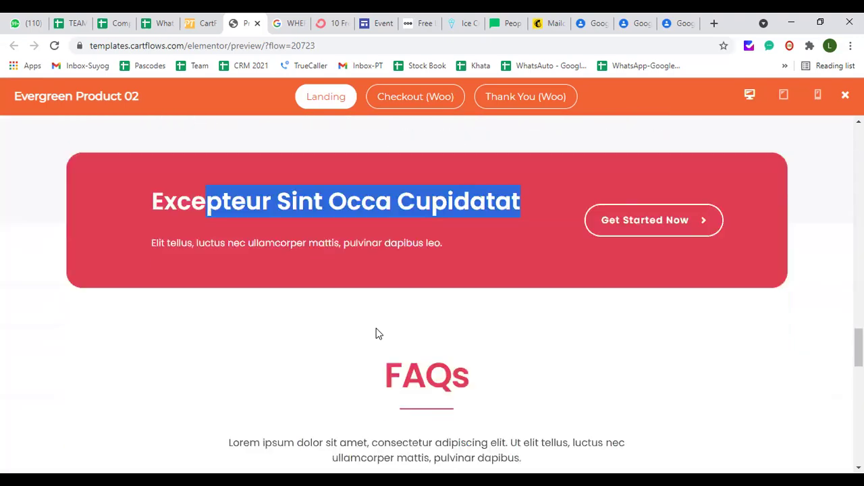
pyautogui.scroll(-2, 376, 327)
pyautogui.scroll(10, 376, 327)
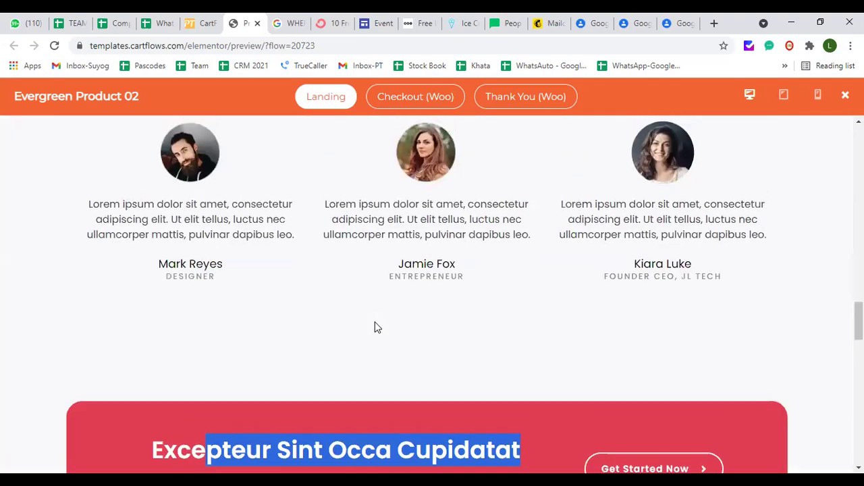
pyautogui.scroll(8, 376, 327)
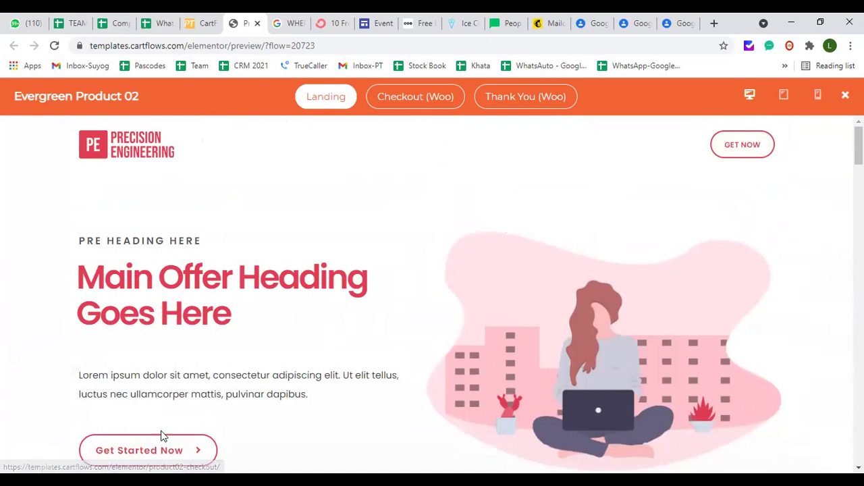
# Skim the landing page again from the main offer to the "Trusted by" section and return to its start
pyautogui.scroll(-3, 153, 313)
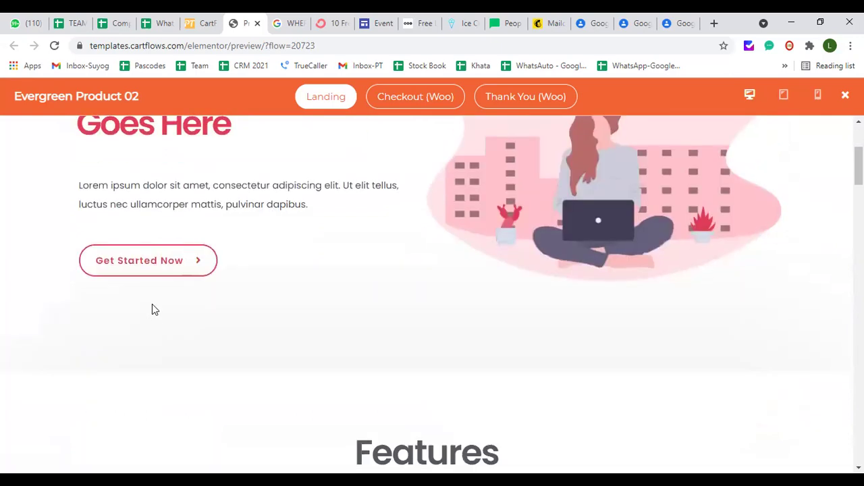
pyautogui.scroll(-6, 152, 305)
pyautogui.scroll(-6, 153, 300)
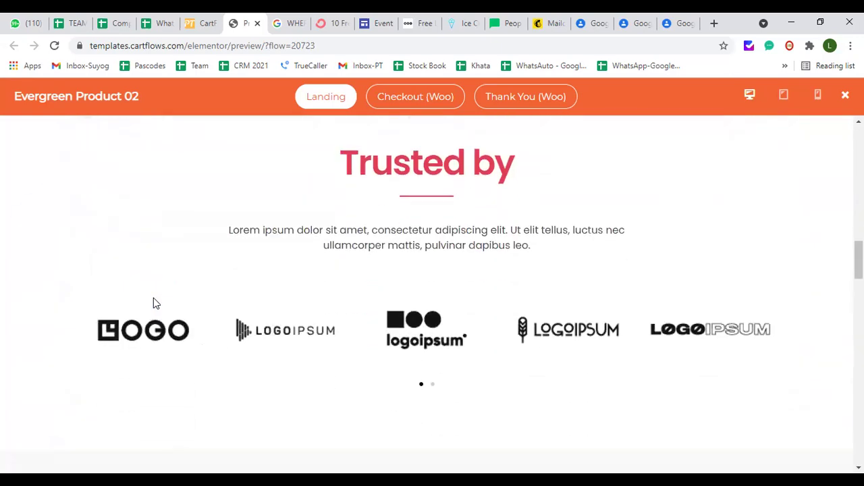
pyautogui.scroll(15, 153, 298)
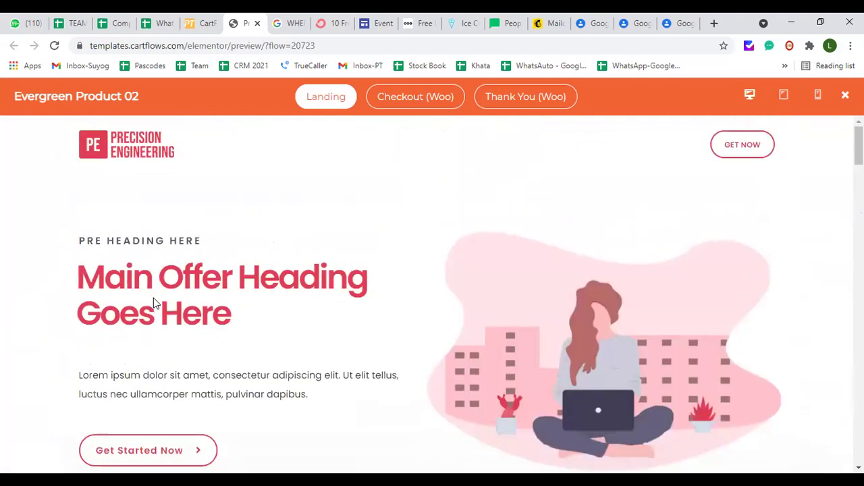
# Preview the template's Checkout (Woo) page and examine its product banner, billing details, order summary and payment options
pyautogui.click(421, 101)
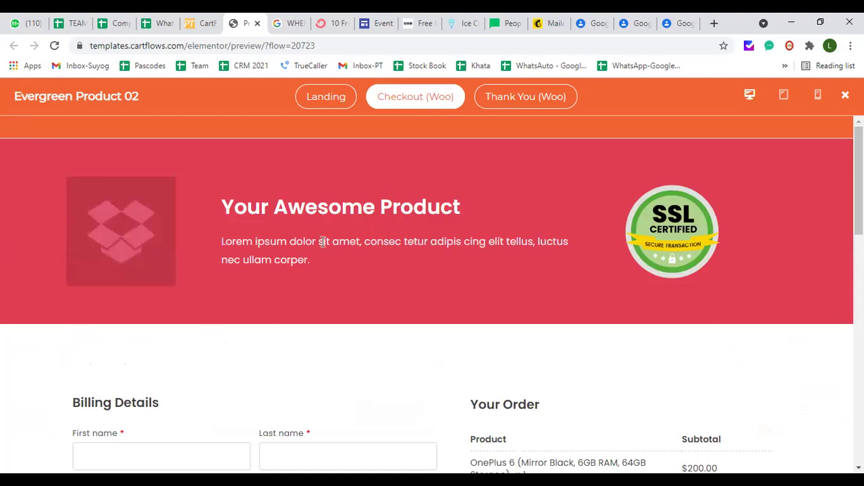
pyautogui.scroll(-2, 297, 257)
pyautogui.scroll(-1, 295, 256)
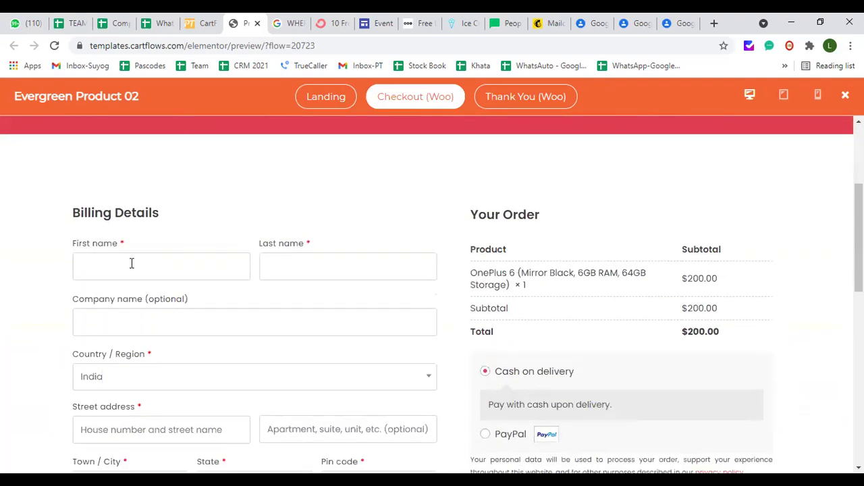
pyautogui.scroll(-2, 297, 268)
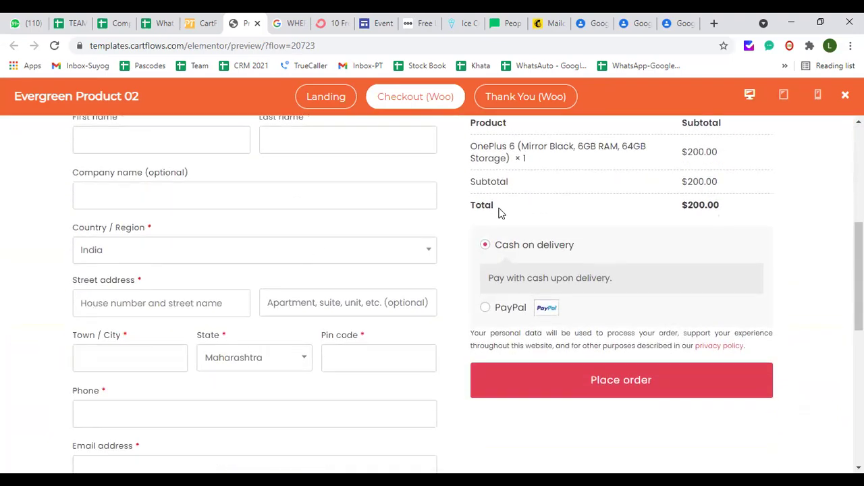
pyautogui.scroll(-4, 551, 211)
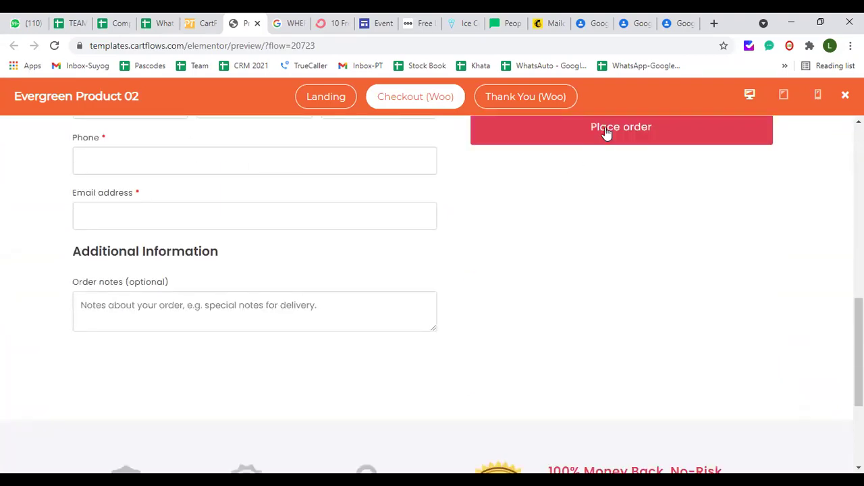
pyautogui.scroll(7, 579, 187)
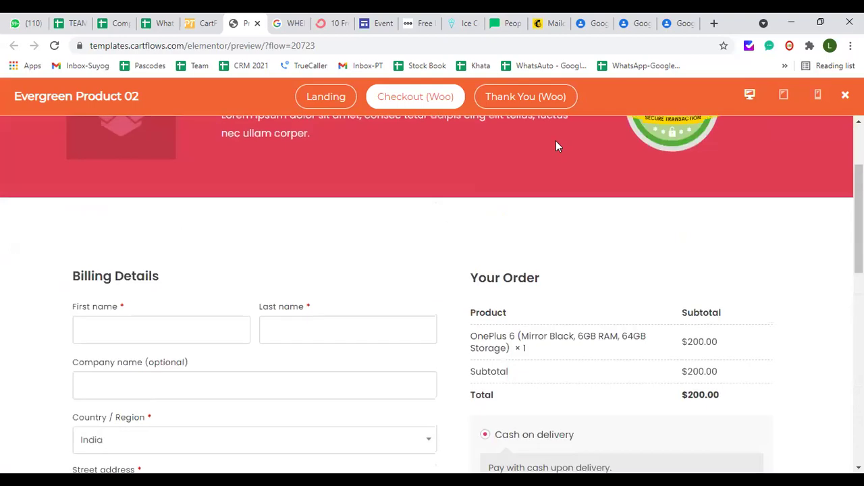
# Preview the Thank You (Woo) page, highlighting its heading and the "Thank you. Your order has been received." line
pyautogui.click(546, 98)
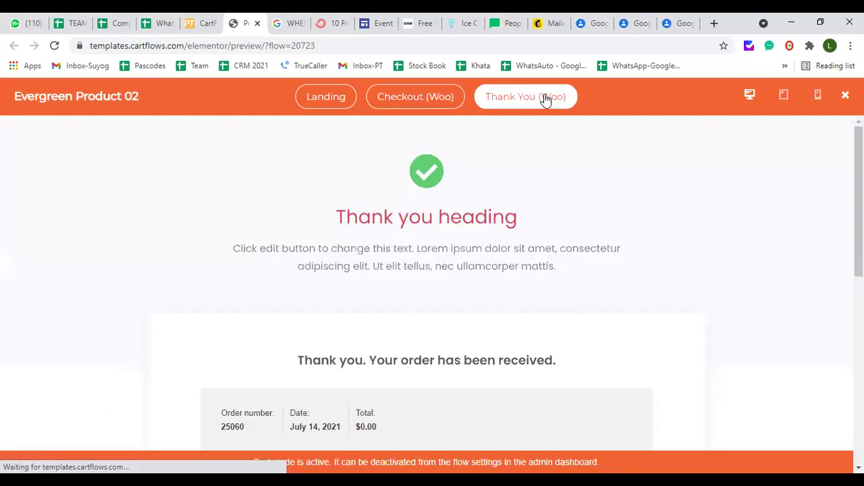
pyautogui.moveTo(343, 217); pyautogui.dragTo(507, 227)
pyautogui.scroll(-1, 416, 239)
pyautogui.scroll(-1, 416, 239)
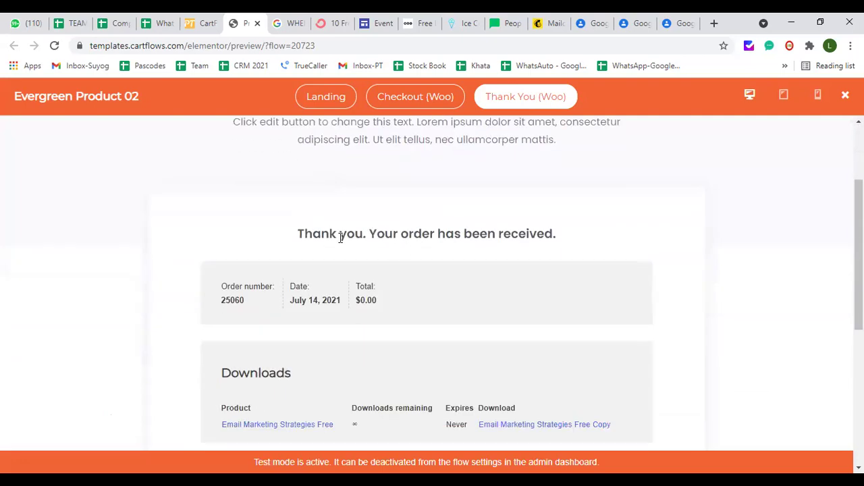
pyautogui.moveTo(295, 234); pyautogui.dragTo(593, 236)
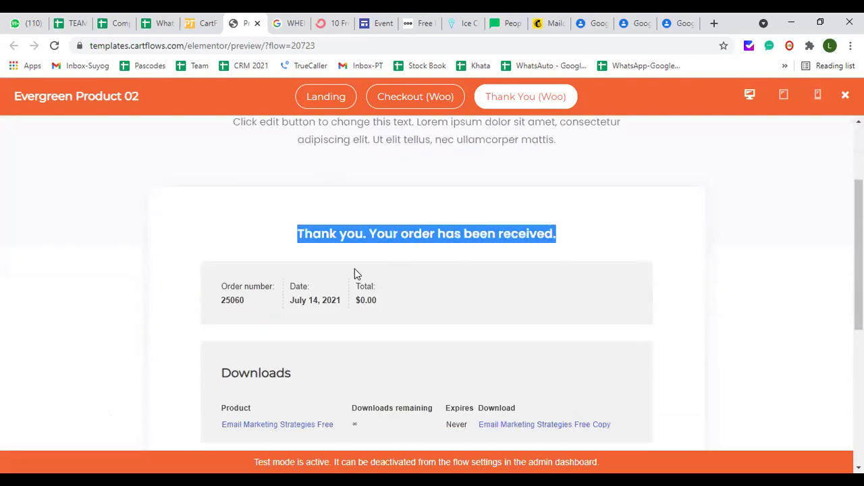
pyautogui.scroll(-4, 354, 272)
pyautogui.scroll(6, 324, 262)
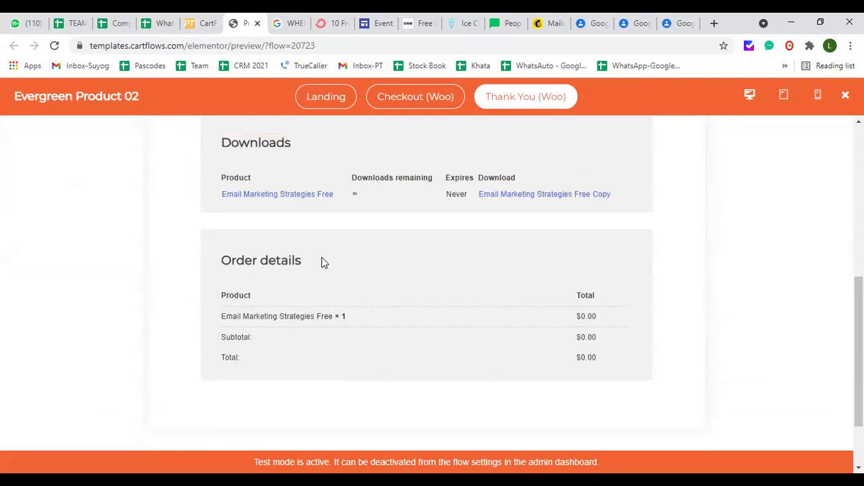
# Examine the thank-you page's order date, Downloads, Order details and Join Our Community sections, and return to its start
pyautogui.scroll(-2, 328, 282)
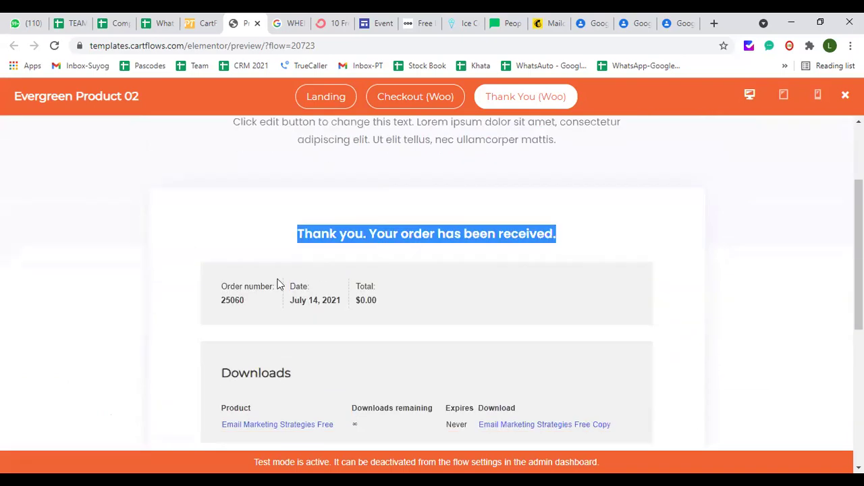
pyautogui.moveTo(301, 300); pyautogui.dragTo(323, 300)
pyautogui.scroll(-2, 349, 309)
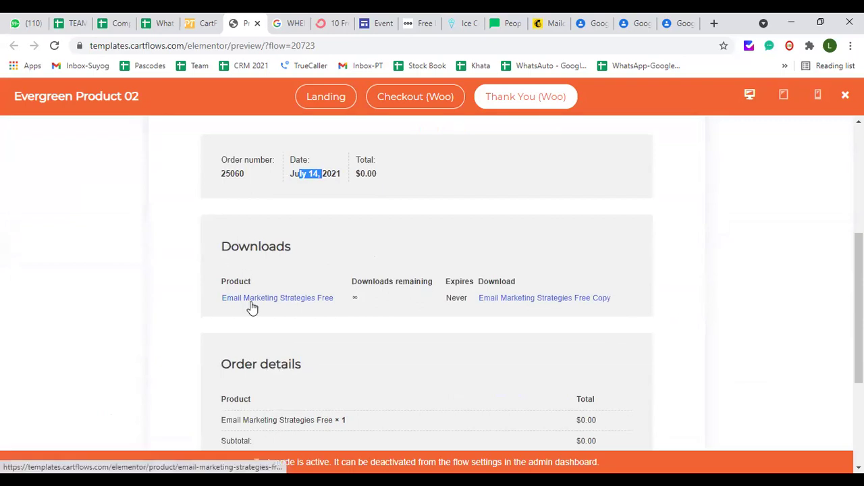
pyautogui.scroll(-3, 307, 304)
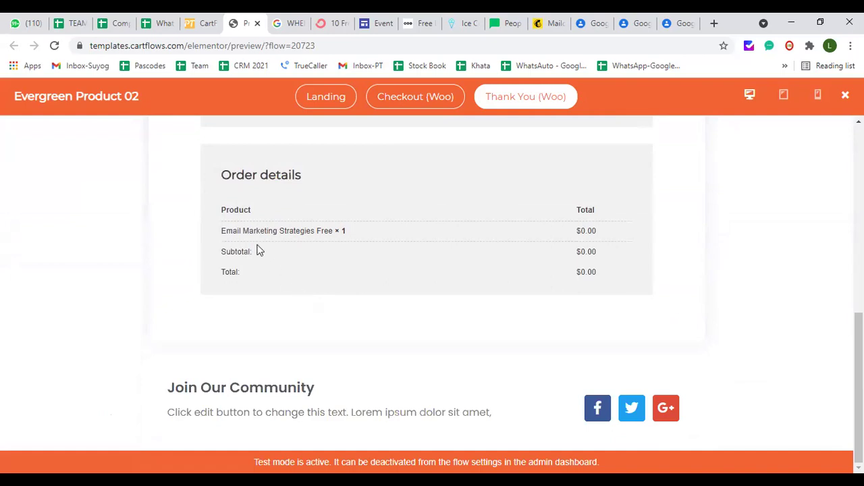
pyautogui.scroll(6, 260, 251)
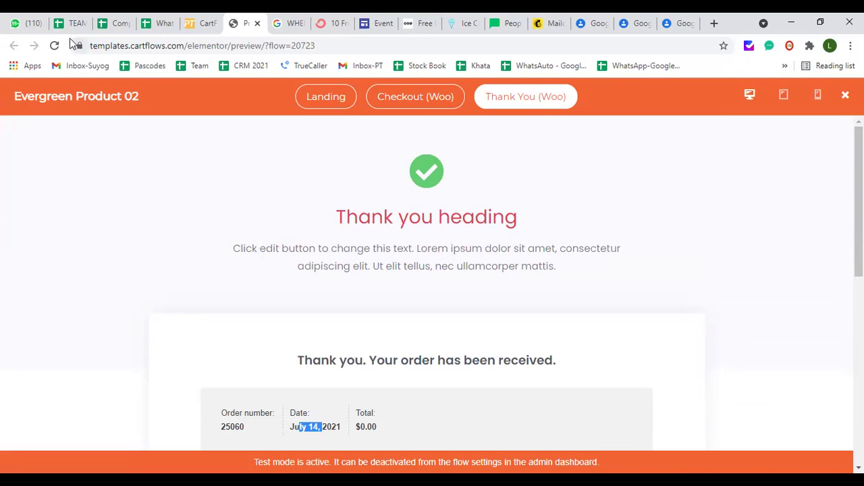
# Revisit the CartFlows Evergreen Product 02 template details, and switch to MailerLite's subscriber group selection for the site
pyautogui.click(206, 24)
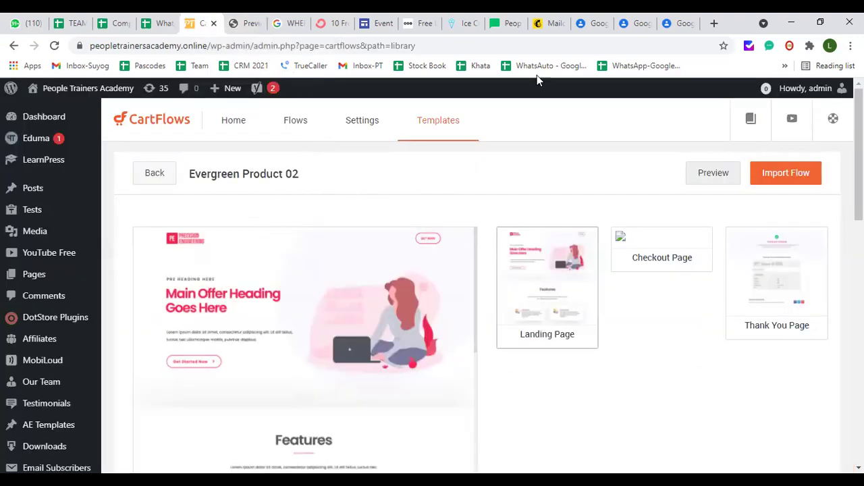
pyautogui.click(592, 25)
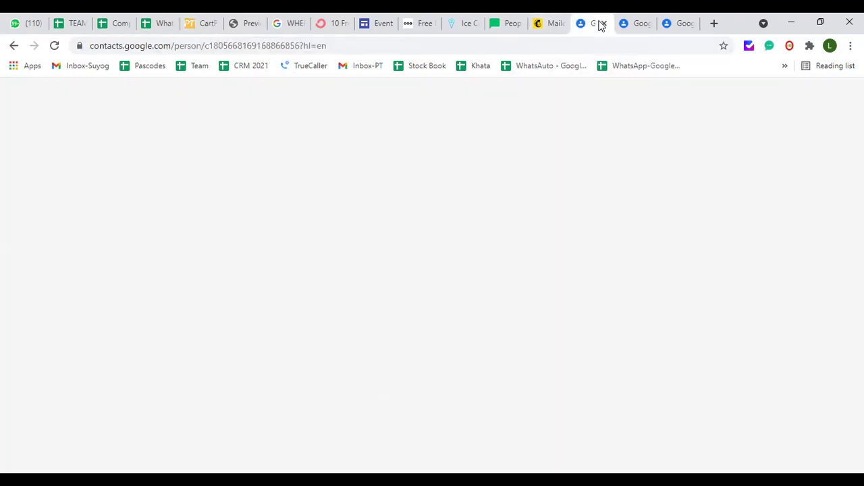
pyautogui.click(635, 25)
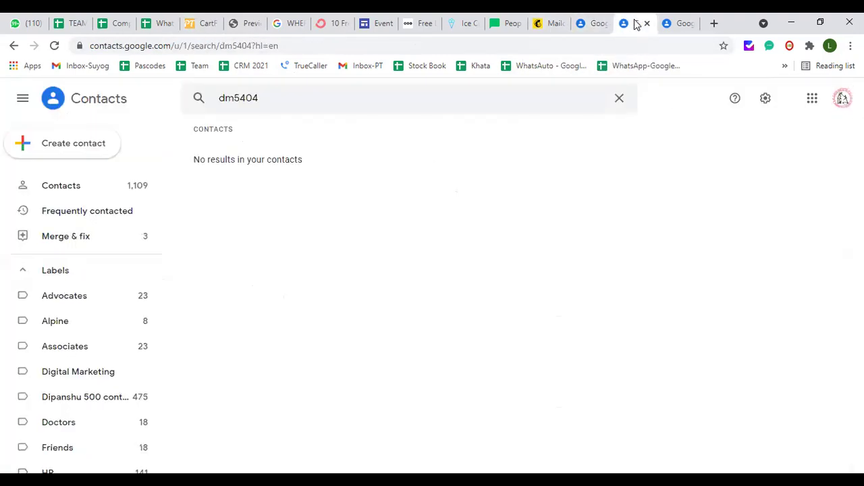
pyautogui.click(511, 27)
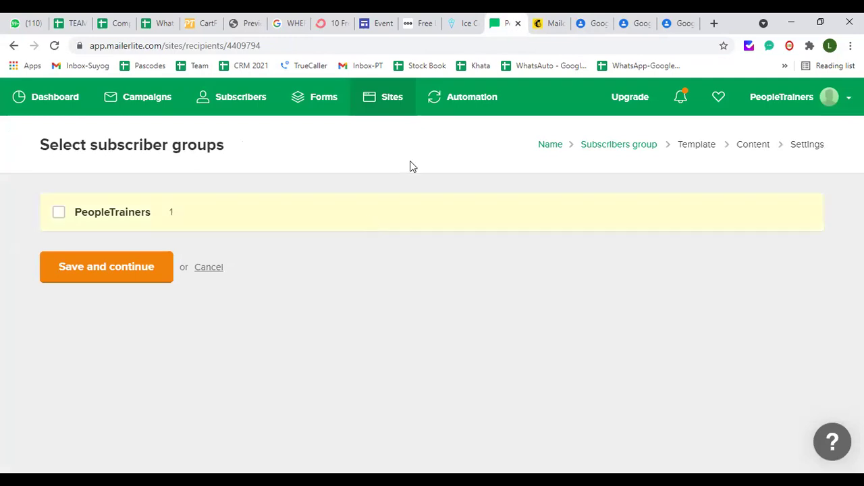
# Switch to the Ucraft preview of the Yummy Ice Cream template and look through its page sections
pyautogui.click(461, 24)
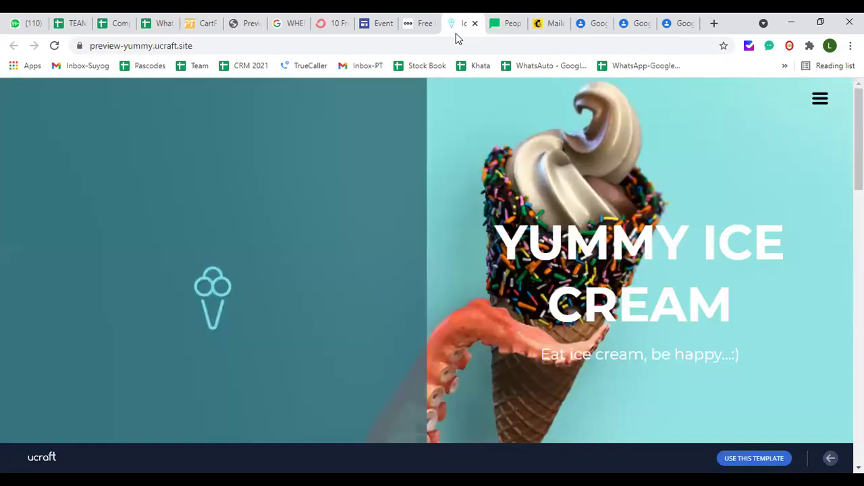
pyautogui.scroll(-10, 370, 137)
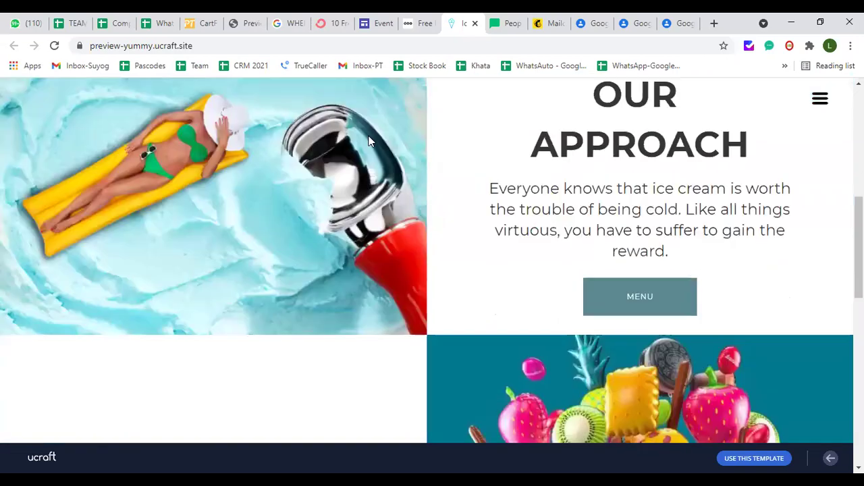
pyautogui.scroll(-3, 369, 134)
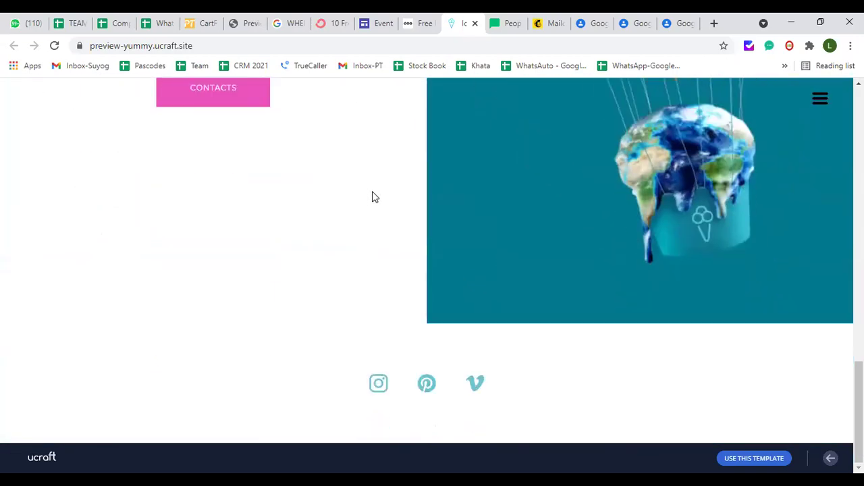
pyautogui.scroll(10, 372, 195)
pyautogui.scroll(5, 372, 196)
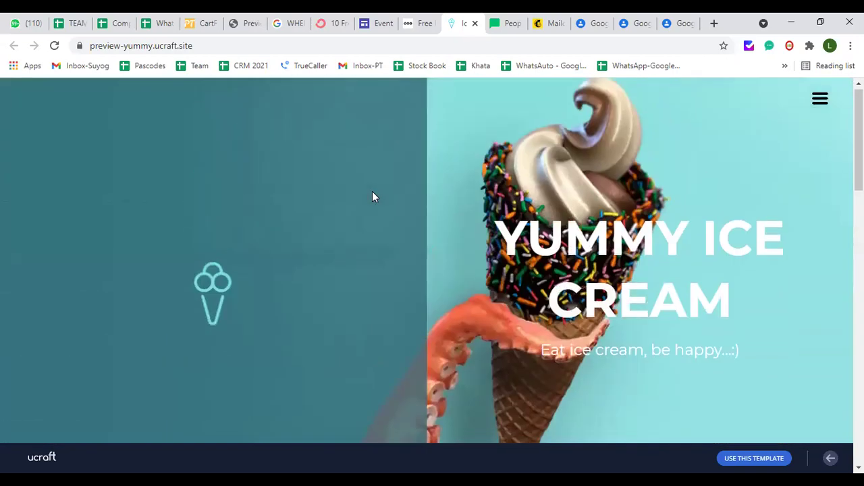
pyautogui.scroll(-10, 385, 191)
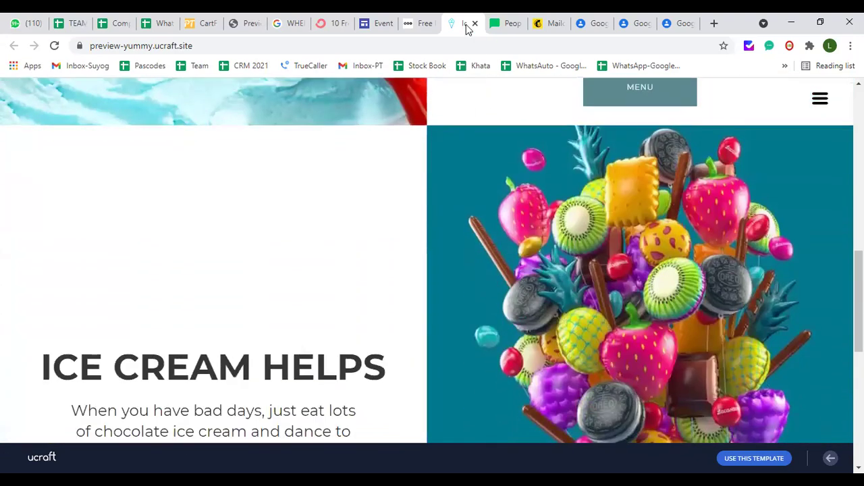
# Switch to Ucraft's Free Landing Page Builder page and review its introduction, "Create Your Free Landing Page" banner and customer testimonials
pyautogui.click(420, 23)
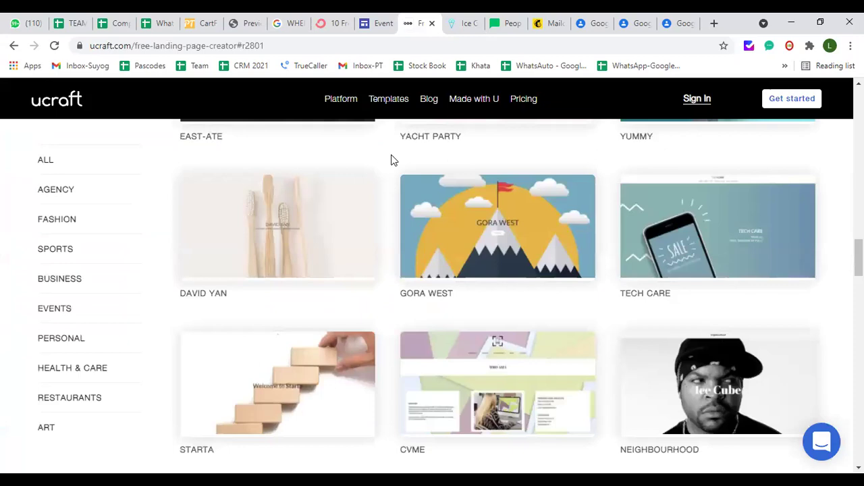
pyautogui.scroll(5, 382, 246)
pyautogui.scroll(10, 382, 233)
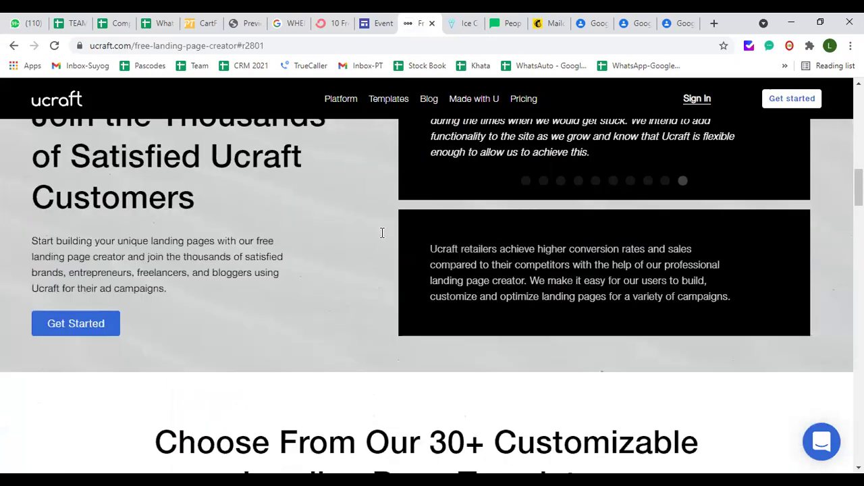
pyautogui.scroll(5, 381, 231)
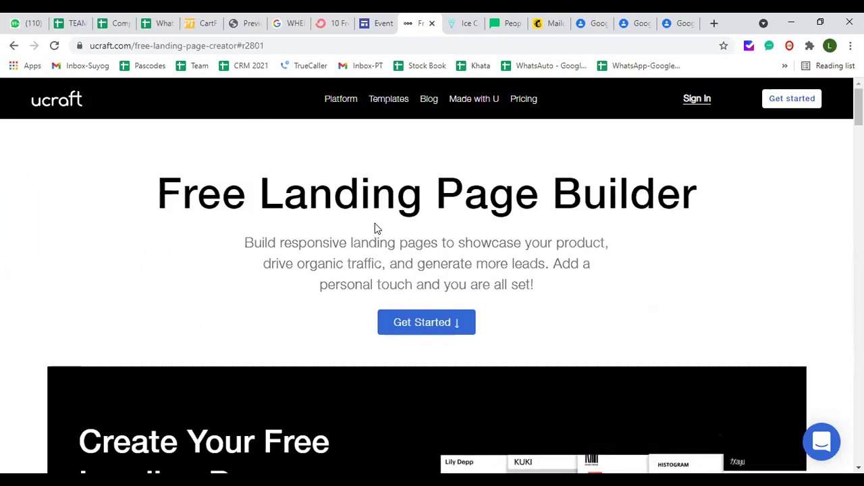
pyautogui.scroll(-1, 374, 225)
pyautogui.scroll(-8, 373, 226)
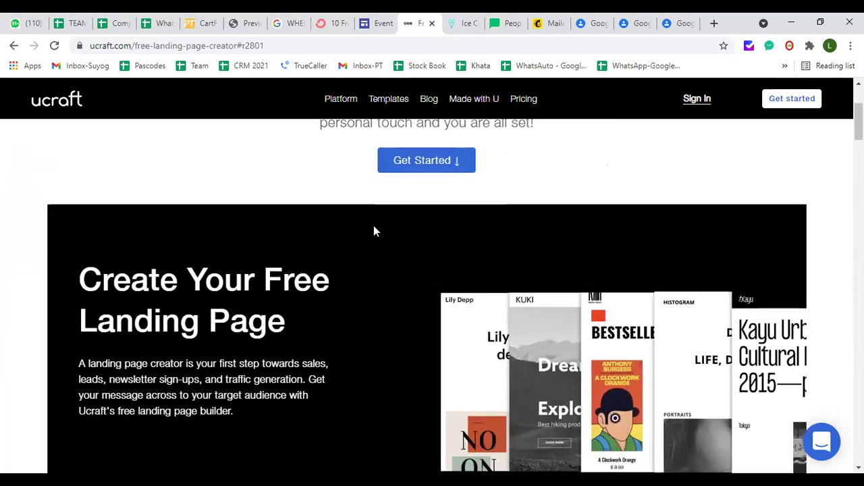
pyautogui.scroll(-3, 373, 228)
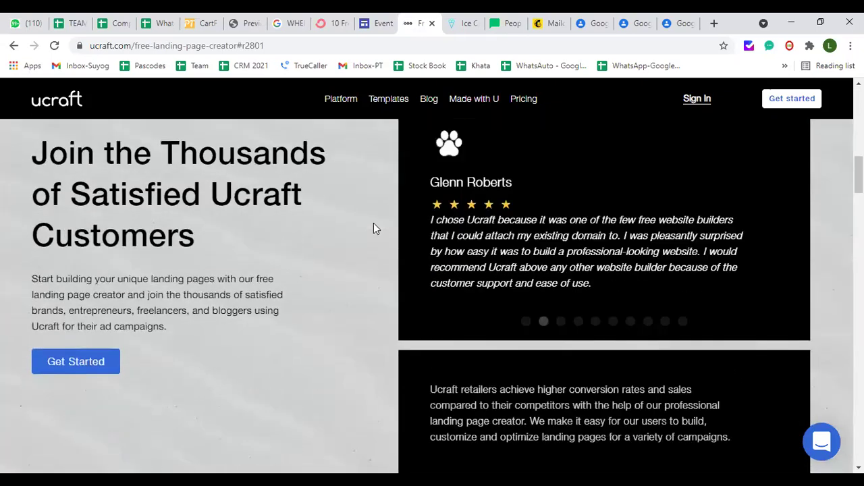
# Browse Ucraft's landing page template gallery, from Beoplay H5 and Cartooyn to CVME and Neighbourhood
pyautogui.scroll(-5, 172, 284)
pyautogui.scroll(-3, 172, 282)
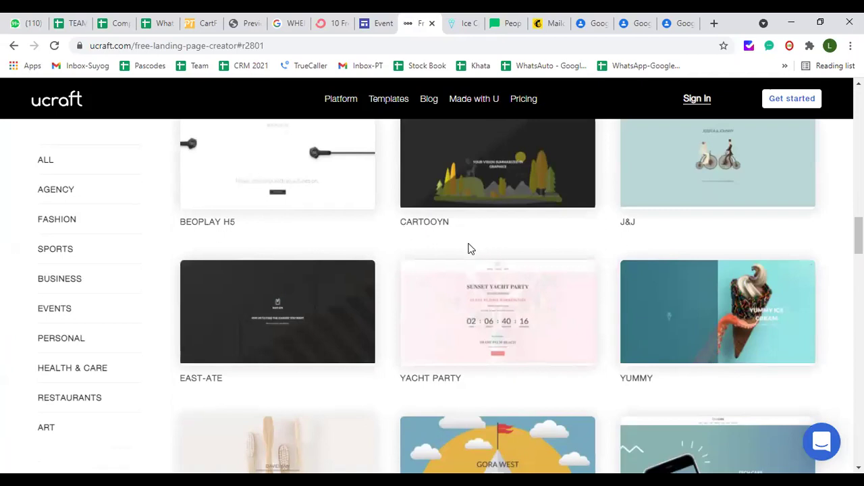
pyautogui.scroll(1, 433, 236)
pyautogui.scroll(-2, 478, 234)
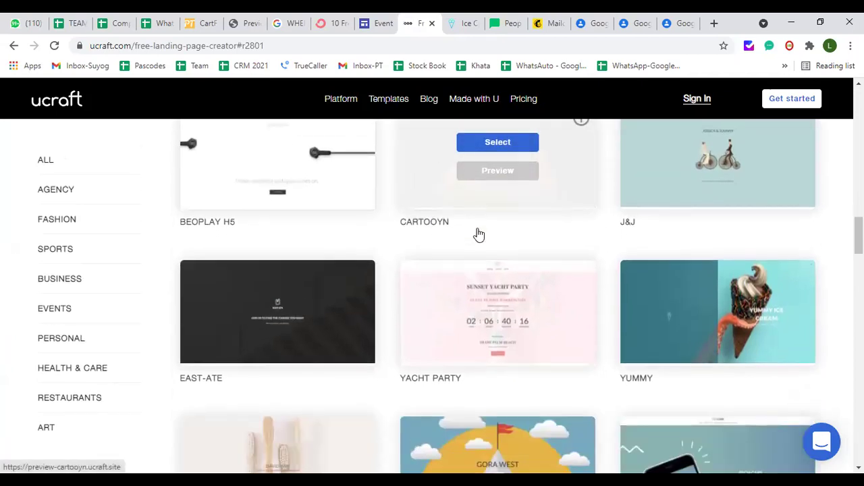
pyautogui.scroll(-3, 479, 234)
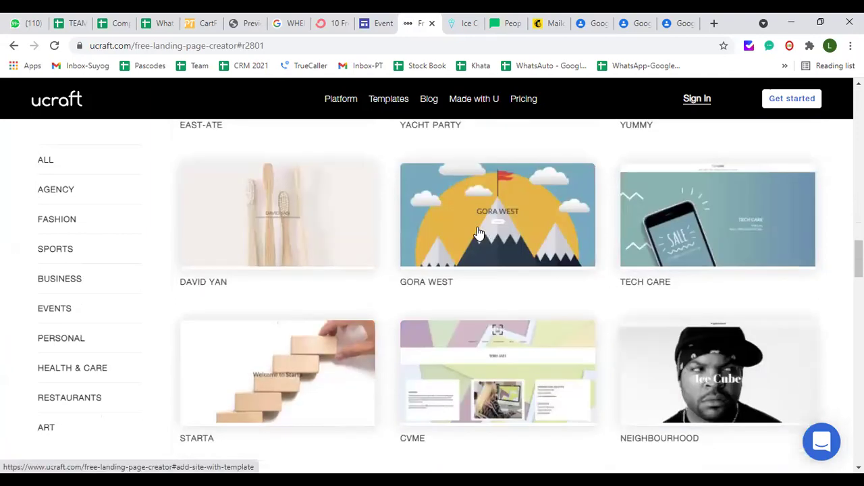
pyautogui.scroll(-3, 479, 234)
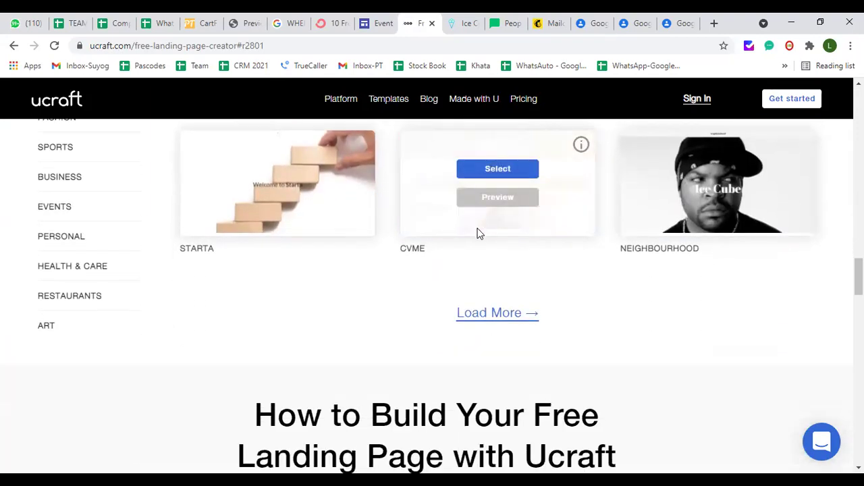
pyautogui.scroll(8, 504, 254)
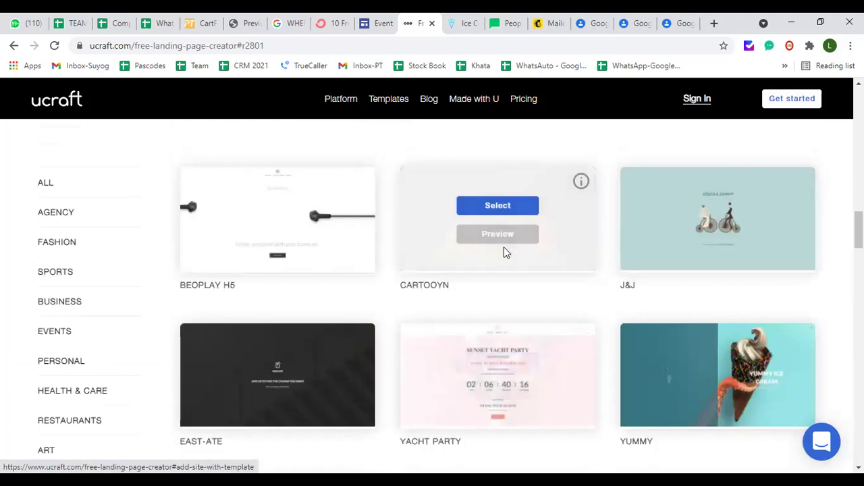
# Open the preview of Ucraft's Neighbourhood template and look over its header and opening Snoop Dogg banner
pyautogui.scroll(-8, 504, 247)
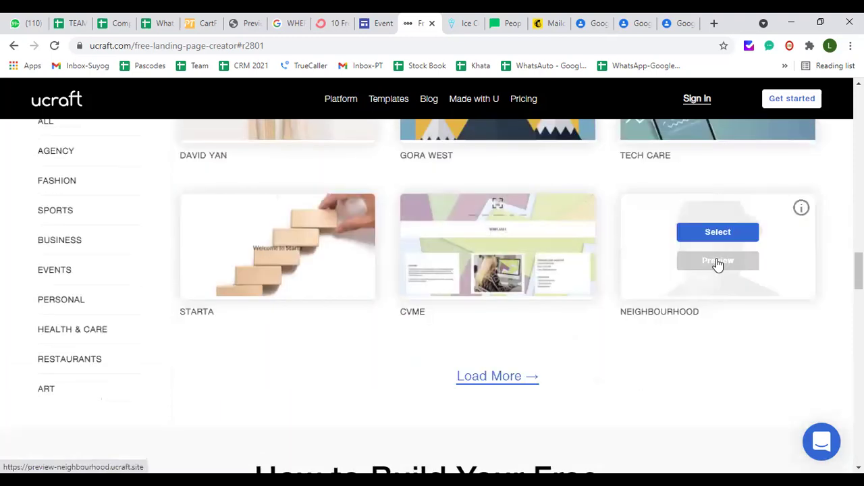
pyautogui.click(718, 263)
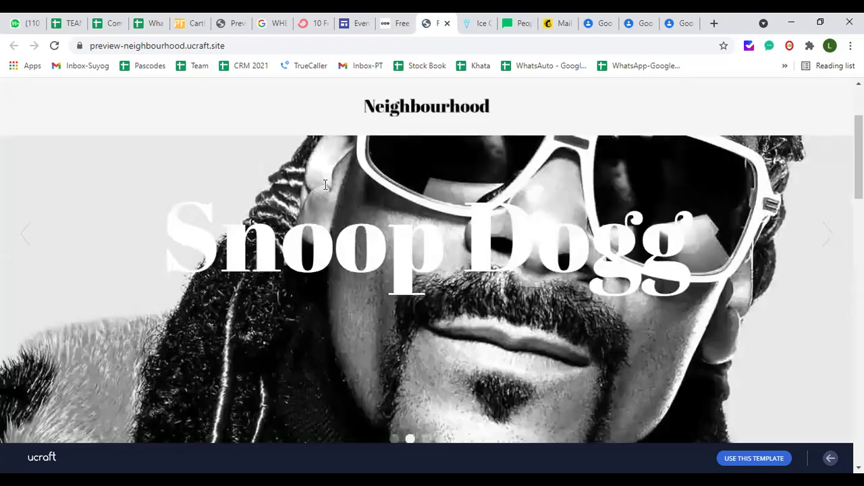
pyautogui.scroll(-4, 324, 188)
pyautogui.scroll(4, 324, 185)
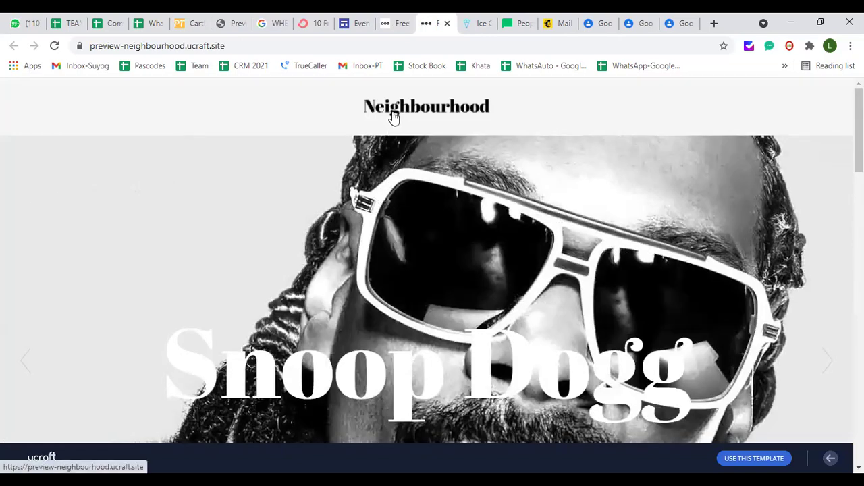
pyautogui.scroll(-3, 388, 123)
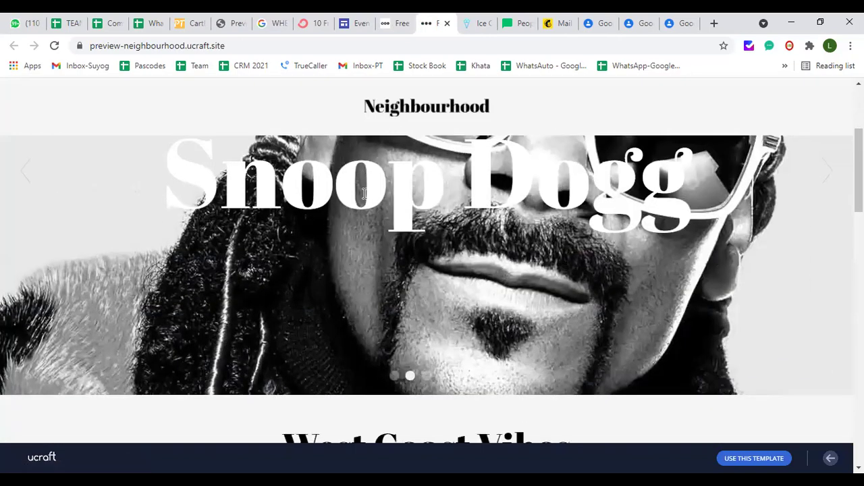
pyautogui.scroll(-5, 363, 192)
pyautogui.scroll(8, 371, 212)
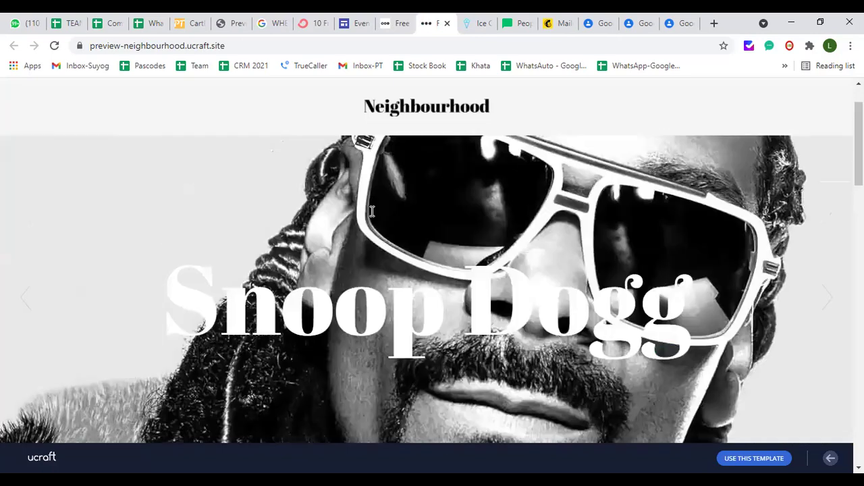
pyautogui.scroll(-1, 404, 223)
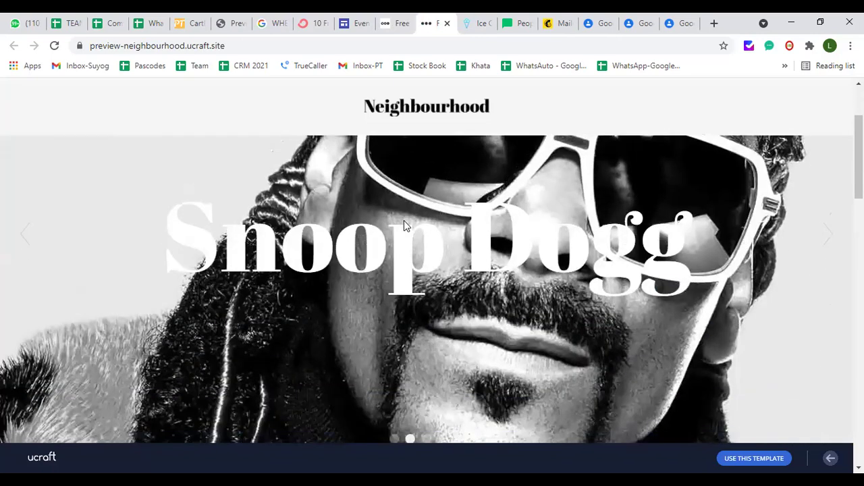
# Review the Neighbourhood preview from the West Coast Vibes SoundCloud tracks down to the closing text and social links
pyautogui.scroll(-7, 404, 220)
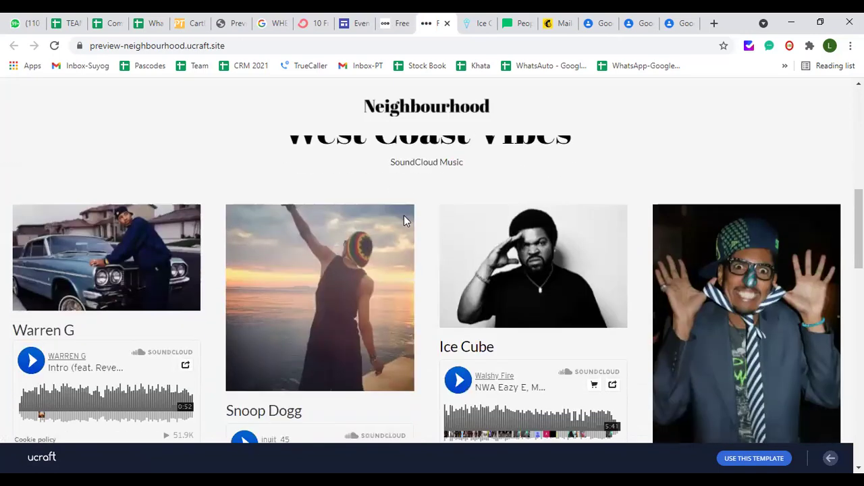
pyautogui.scroll(-2, 378, 170)
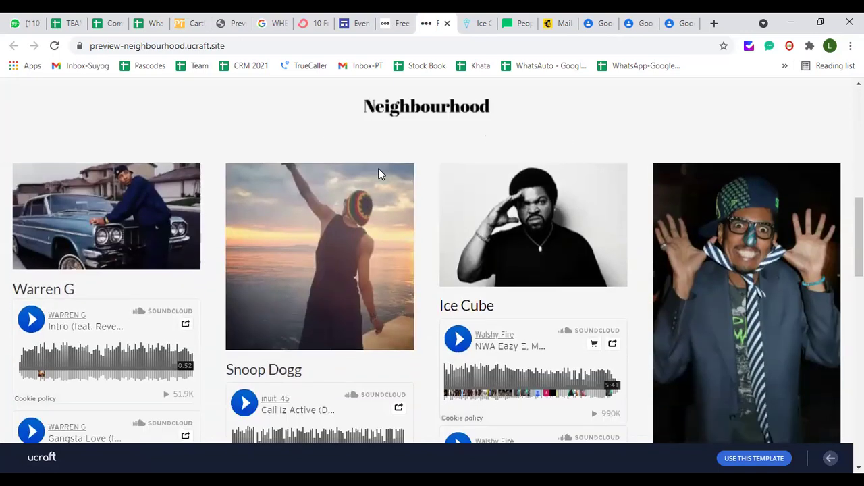
pyautogui.scroll(-5, 241, 233)
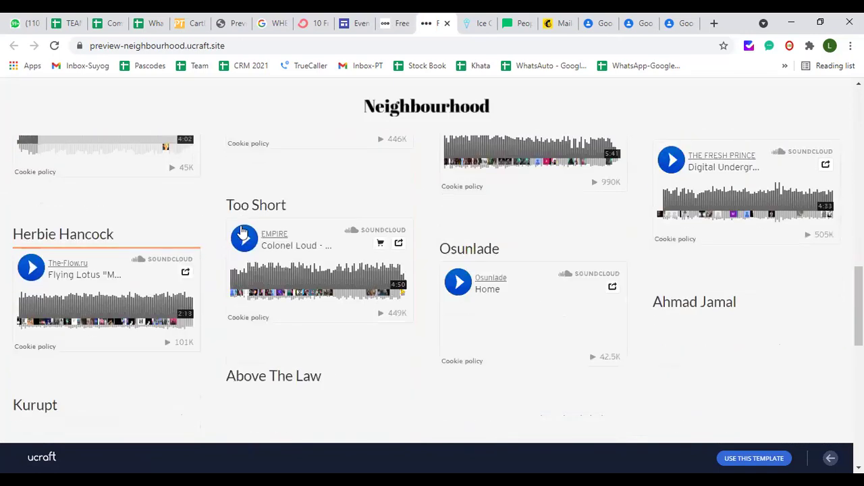
pyautogui.scroll(-1, 241, 231)
pyautogui.scroll(-5, 241, 230)
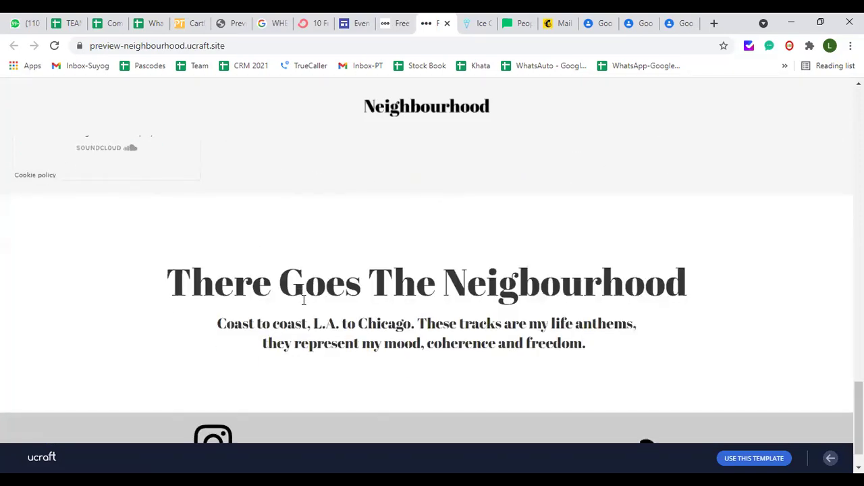
pyautogui.scroll(-1, 301, 297)
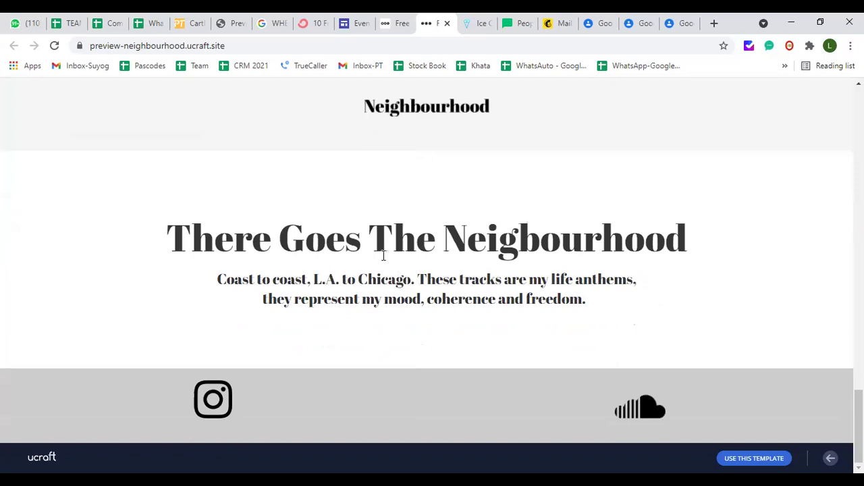
# Switch to the Event site in Google Sites, review its speaker sections and "Internet Marketing made Simple" header, and close the Forms list
pyautogui.click(394, 24)
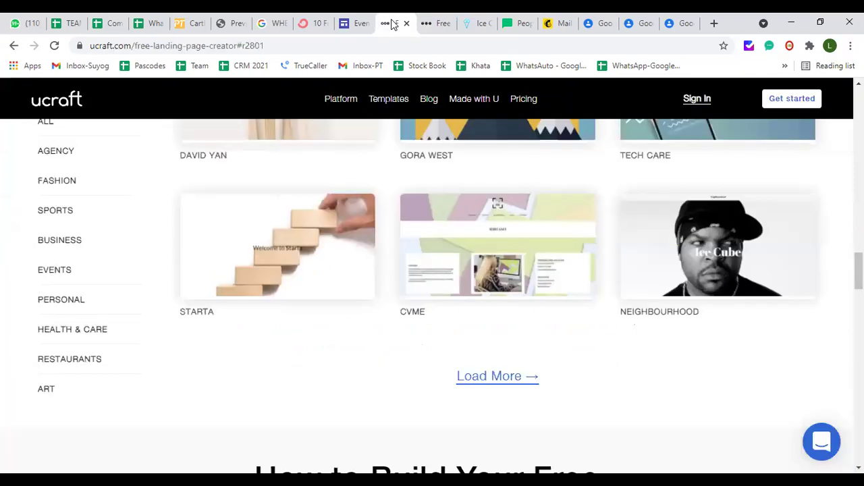
pyautogui.click(356, 23)
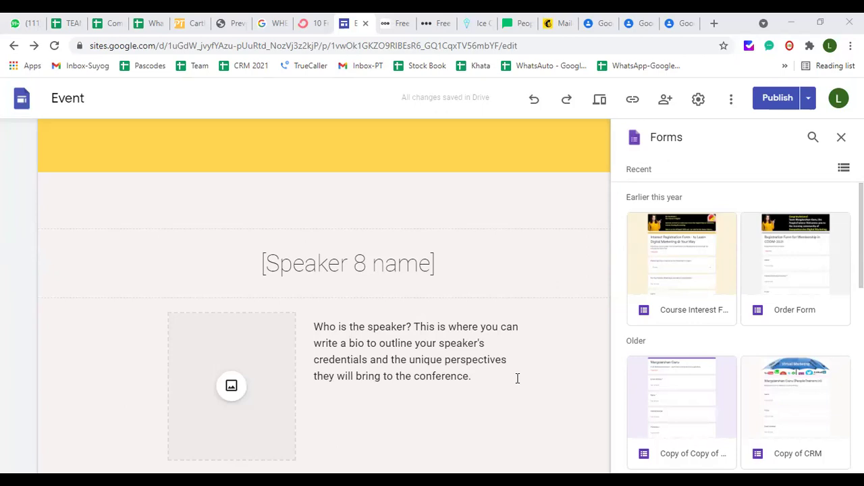
pyautogui.click(338, 377)
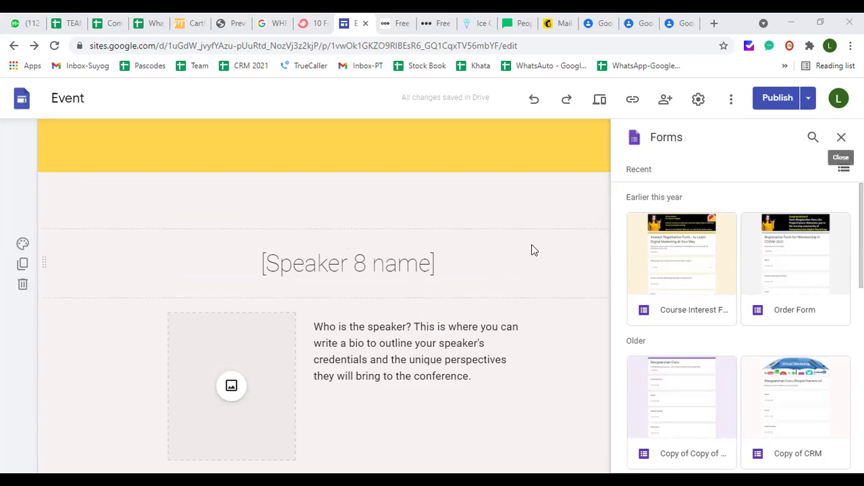
pyautogui.scroll(-20, 513, 223)
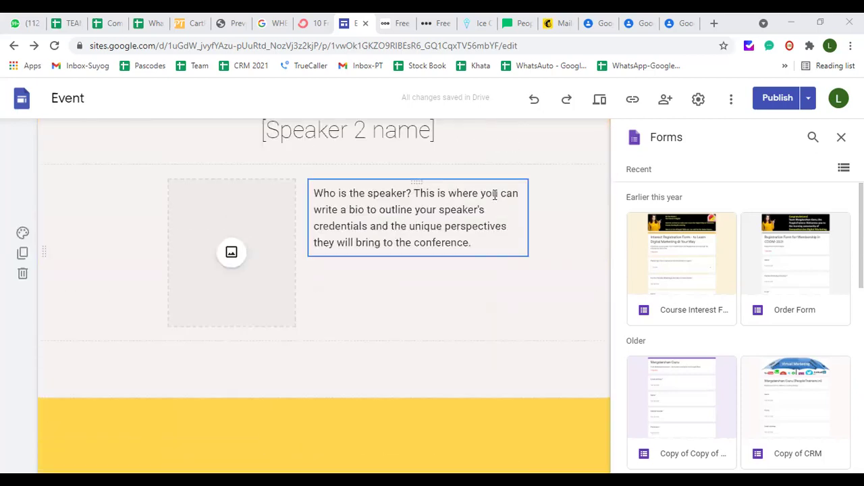
pyautogui.scroll(15, 495, 195)
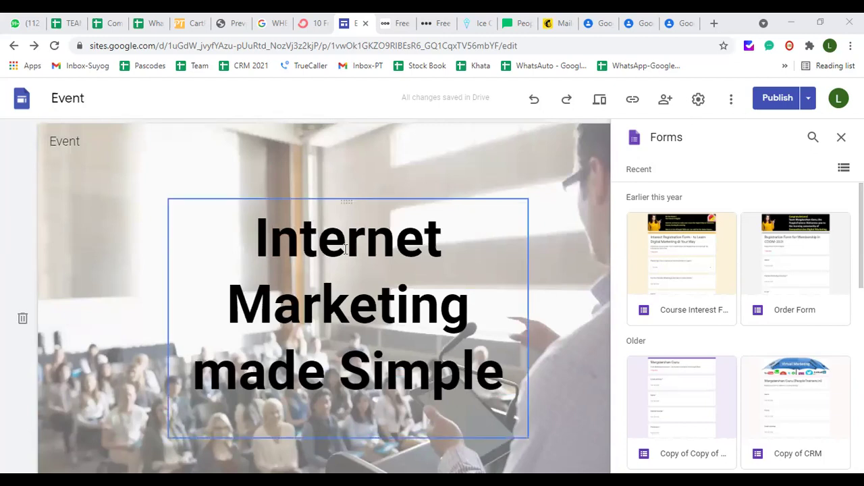
pyautogui.click(840, 137)
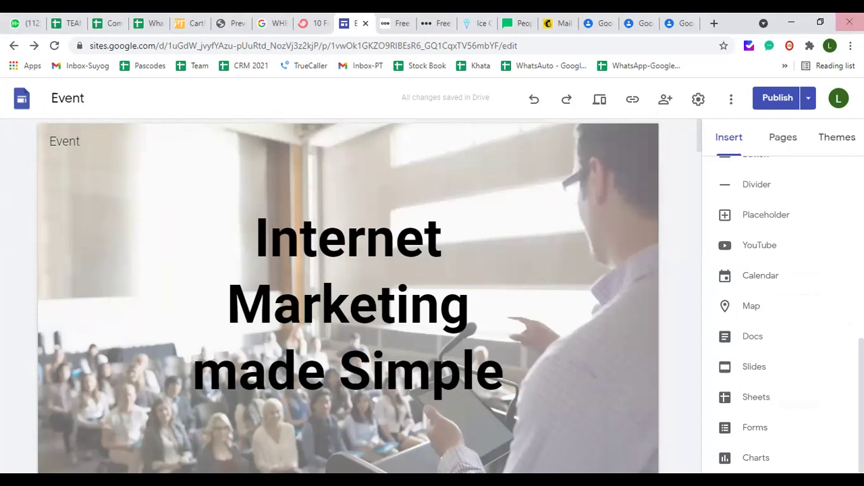
# Switch to Mailchimp and look over its home dashboard and the campaign types on offer, including the Email options
pyautogui.click(560, 26)
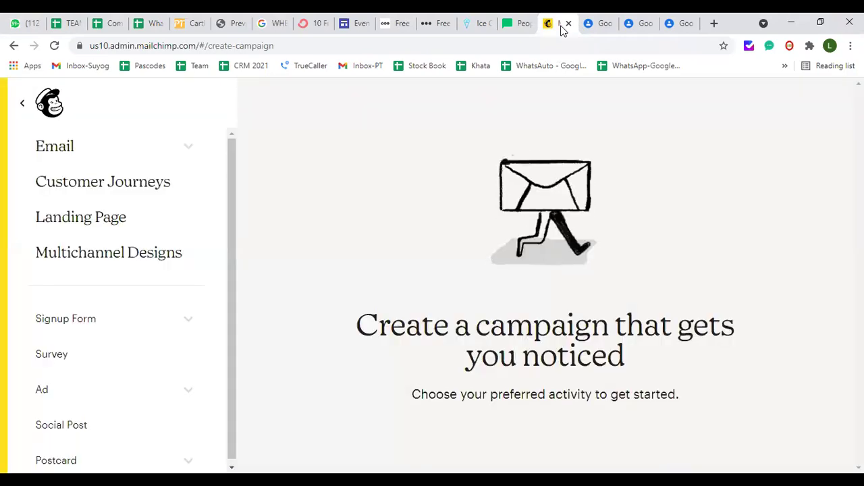
pyautogui.click(24, 106)
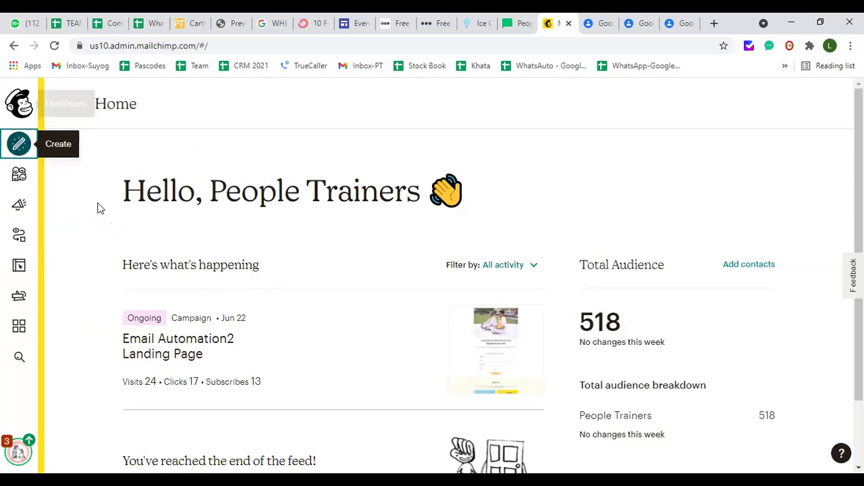
pyautogui.click(18, 147)
pyautogui.click(55, 147)
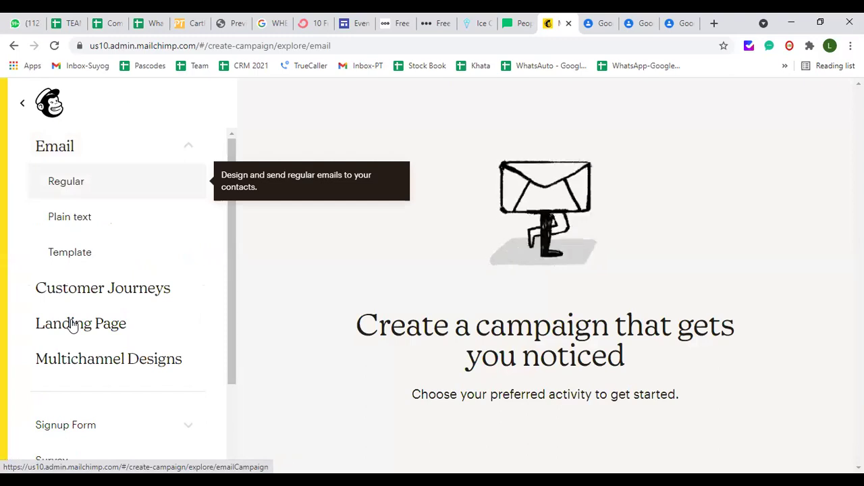
pyautogui.click(23, 102)
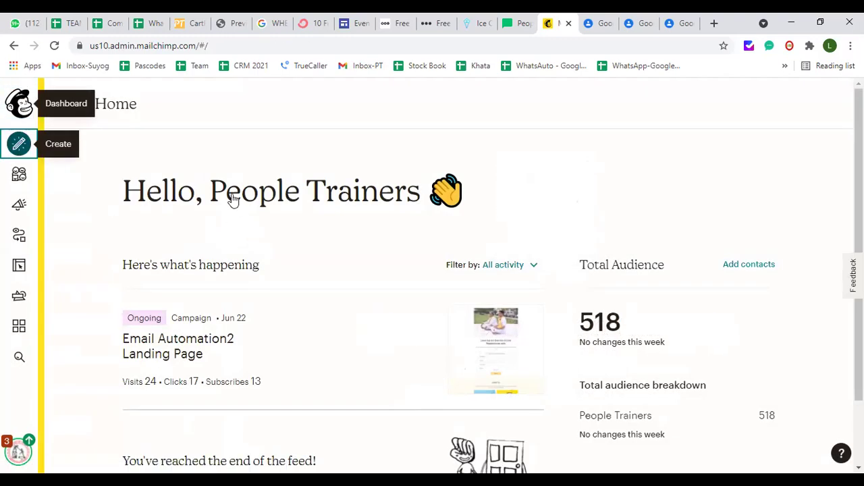
# Create a Mailchimp landing page named "Digital Marketing" for the People Trainers audience
pyautogui.click(20, 144)
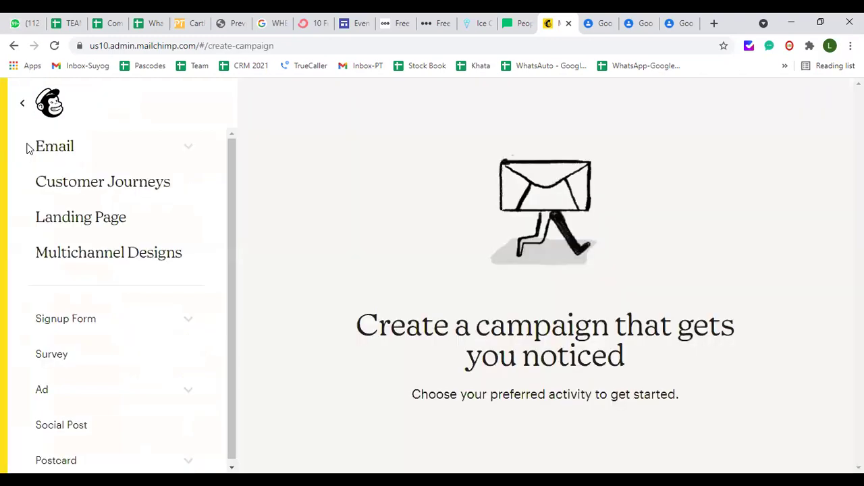
pyautogui.click(61, 221)
pyautogui.click(463, 269)
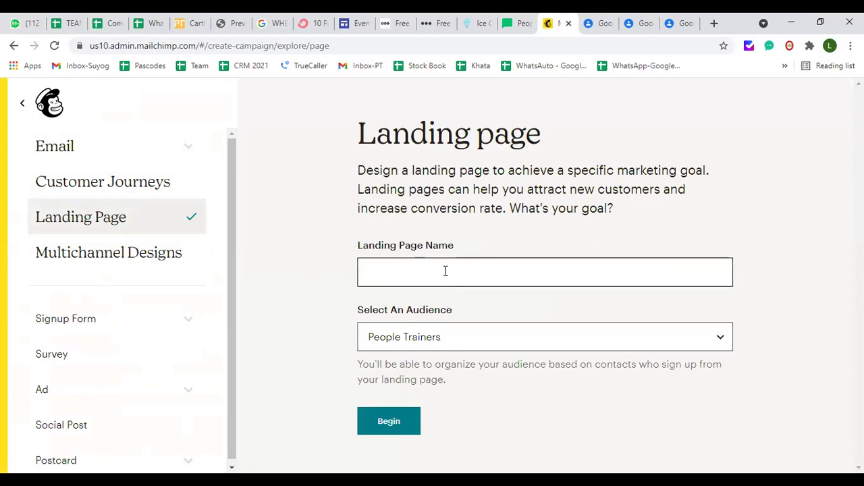
pyautogui.click(445, 270)
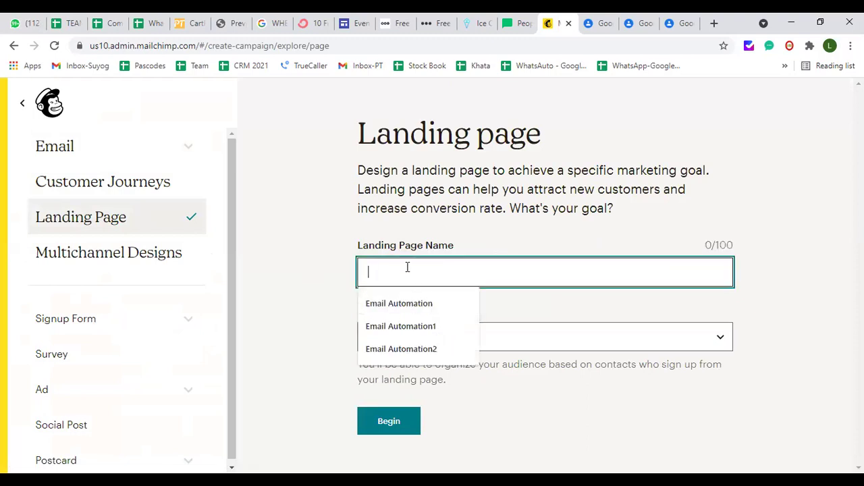
pyautogui.write('Digital ')
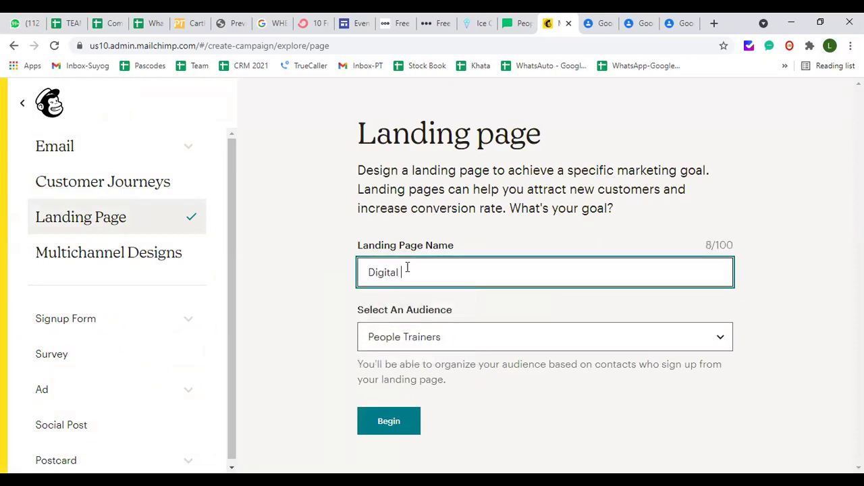
pyautogui.write('Marketing')
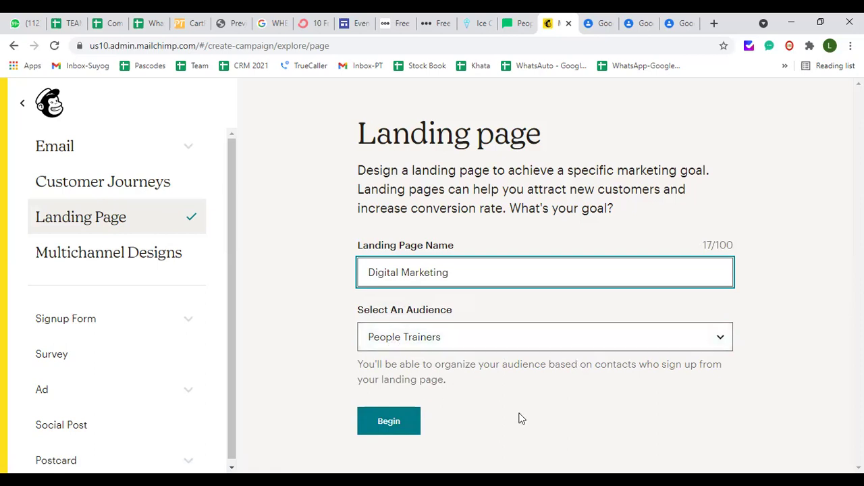
pyautogui.click(381, 422)
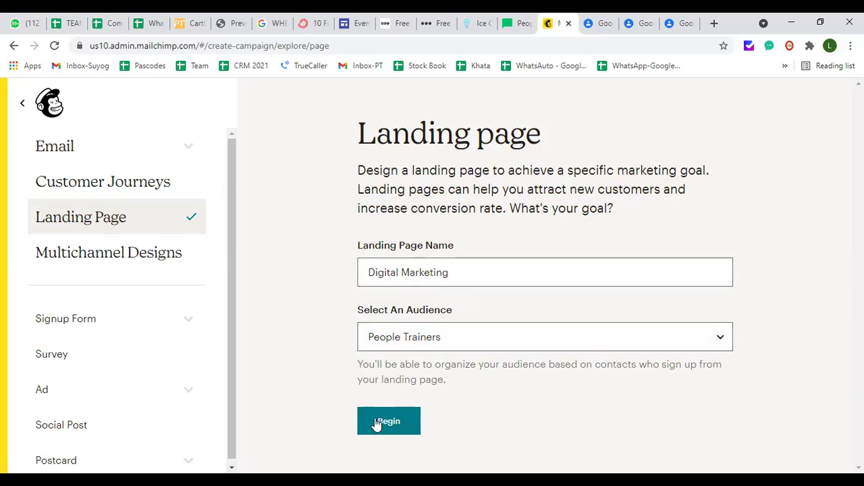
pyautogui.click(377, 423)
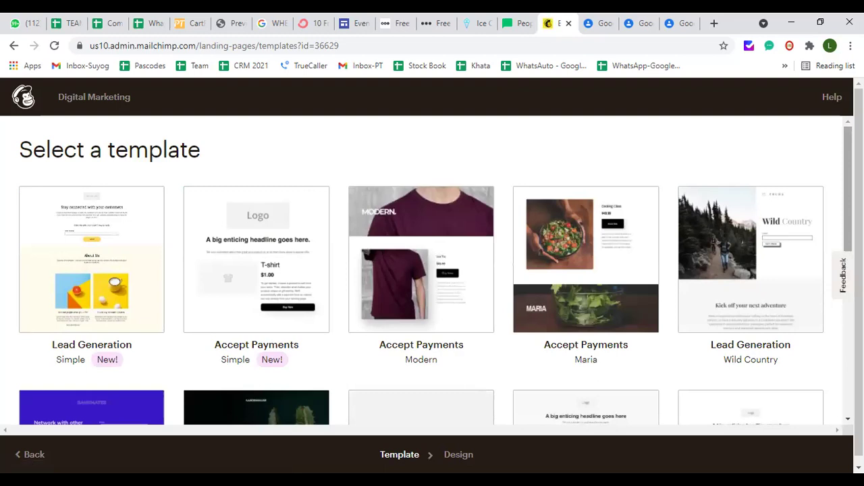
# Browse the landing page templates and choose the Lead Generation template "Wild Country"
pyautogui.scroll(-1, 765, 230)
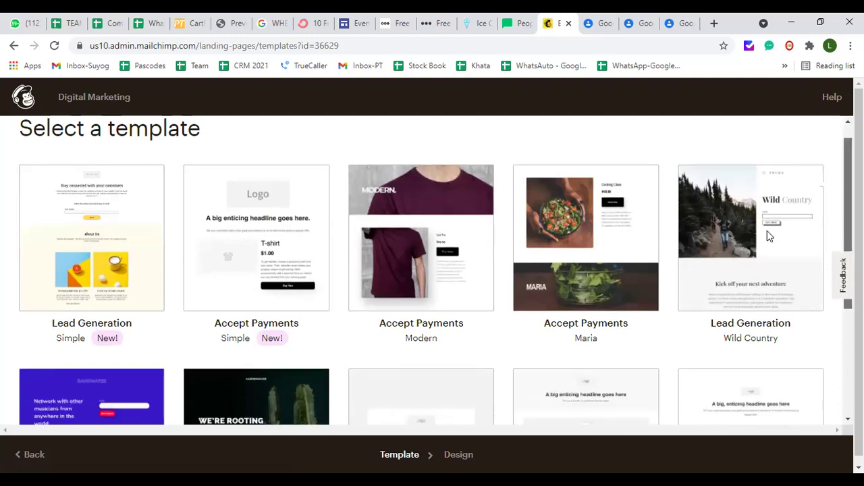
pyautogui.scroll(-2, 766, 230)
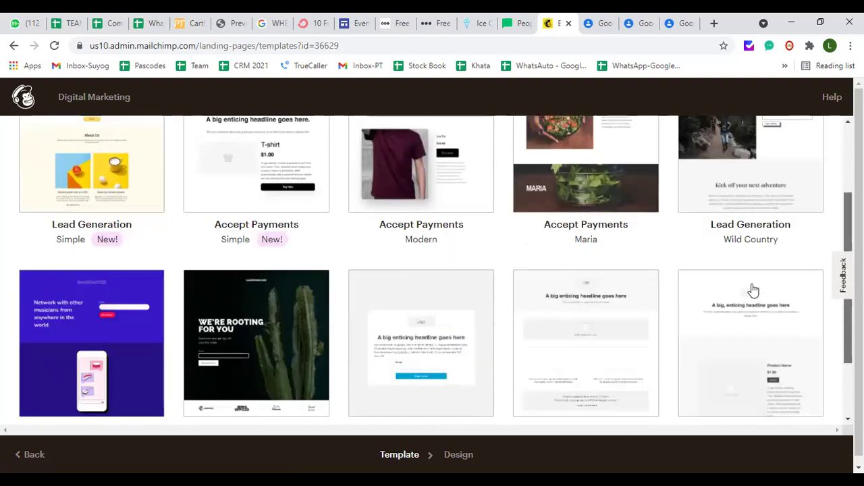
pyautogui.click(753, 179)
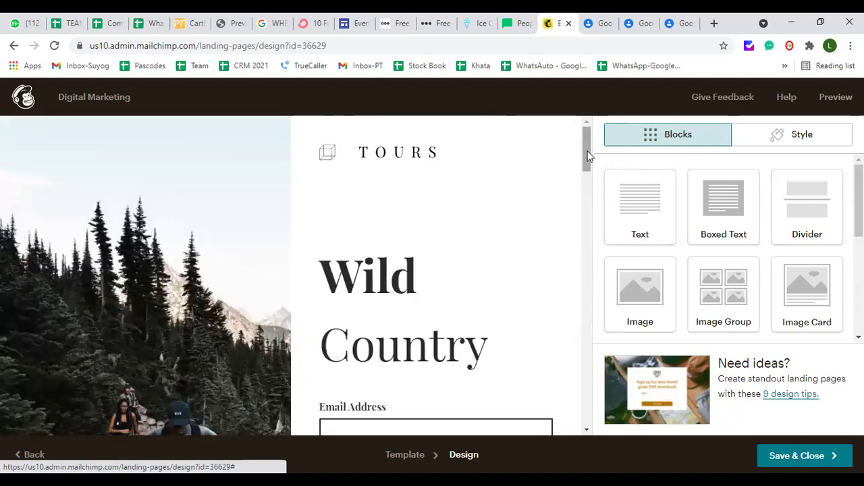
# Replace the "Wild Country" heading text beside the first hiking photo with "Passion tour"
pyautogui.scroll(-1, 586, 162)
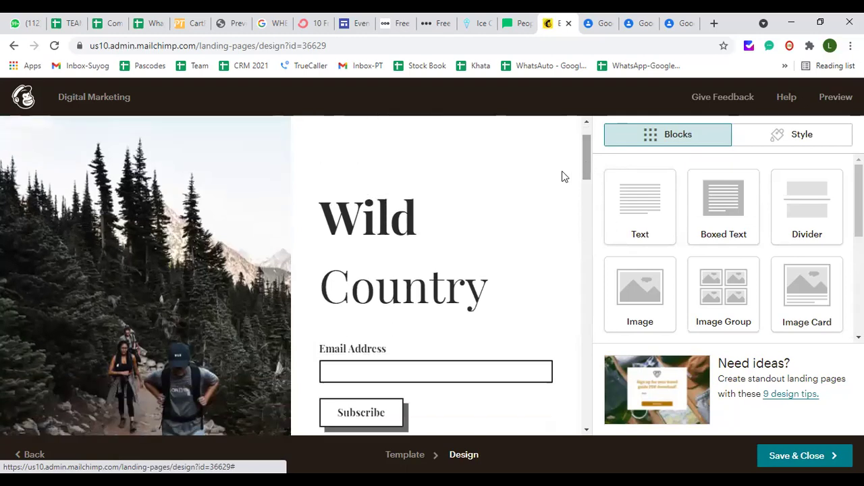
pyautogui.moveTo(359, 232)
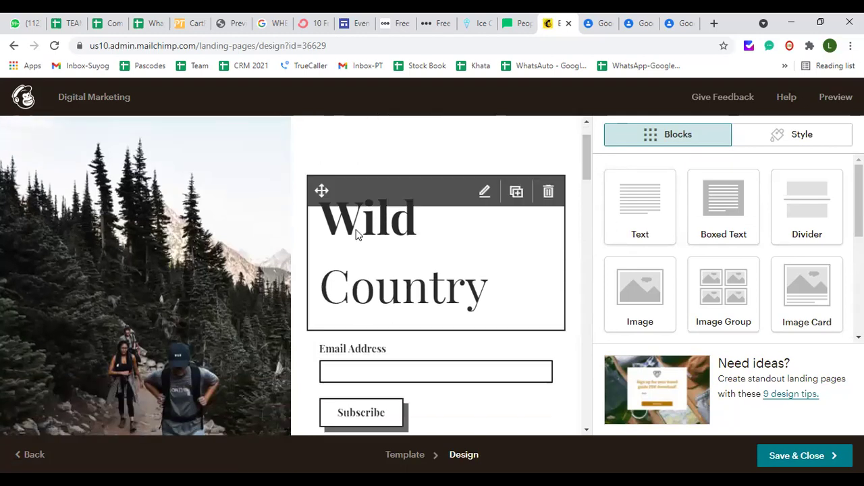
pyautogui.click(359, 232)
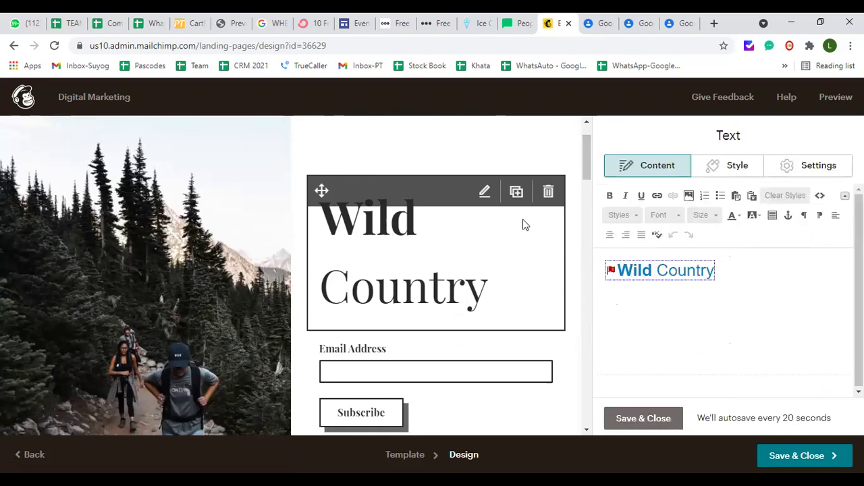
pyautogui.click(625, 303)
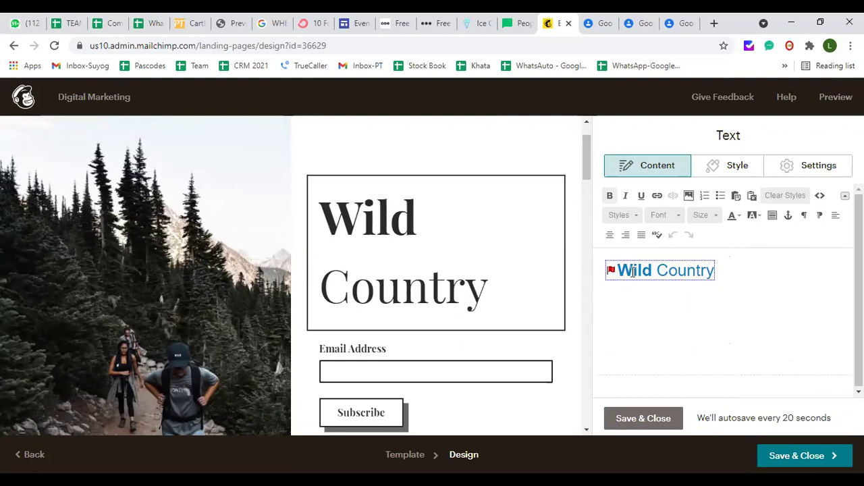
pyautogui.moveTo(618, 271); pyautogui.dragTo(714, 265)
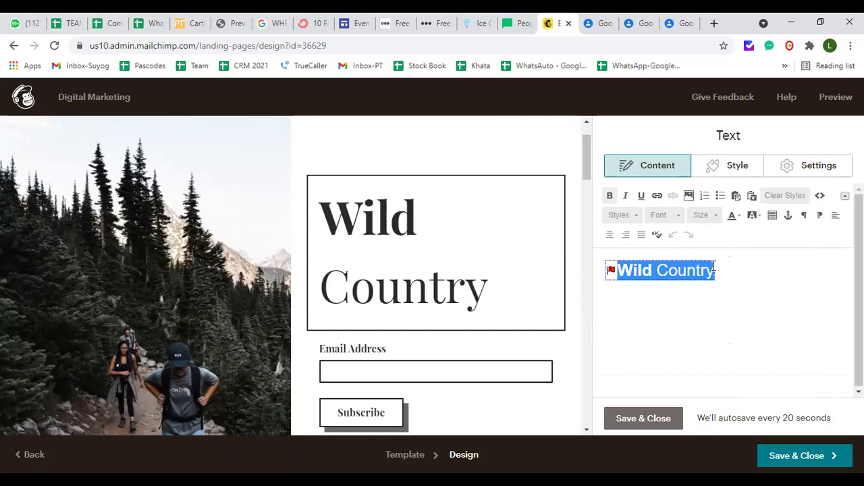
pyautogui.write('Wild')
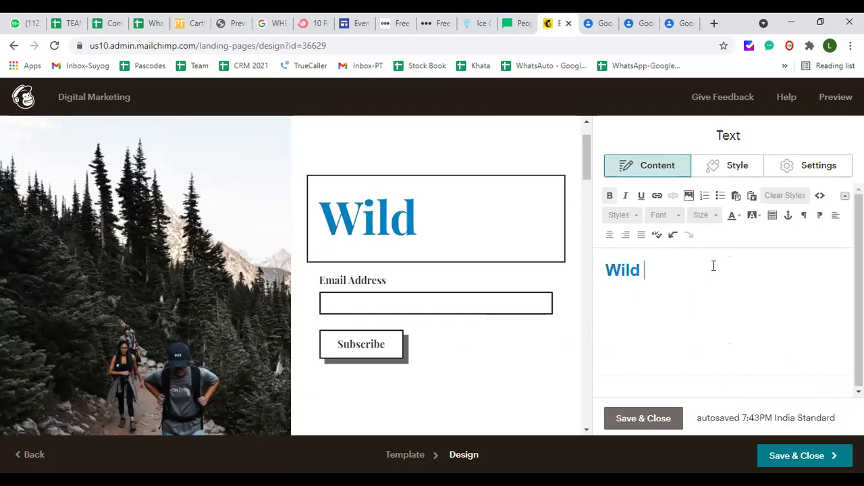
pyautogui.write(' Life')
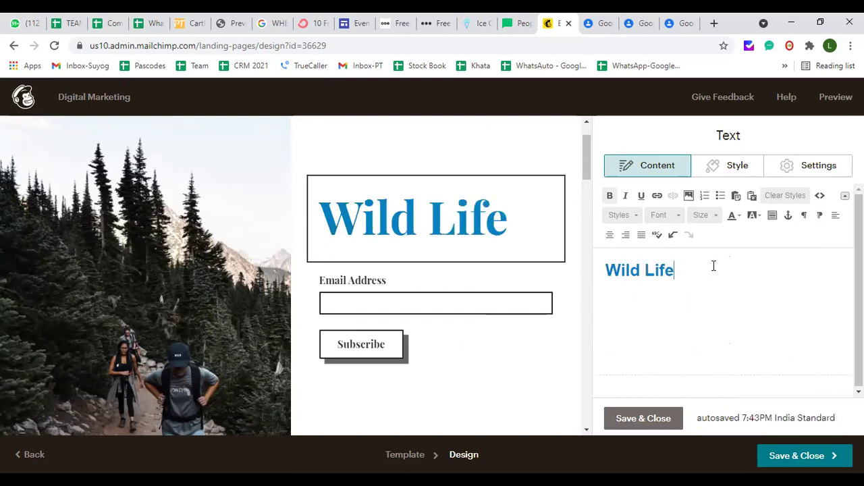
pyautogui.moveTo(675, 270); pyautogui.dragTo(607, 275)
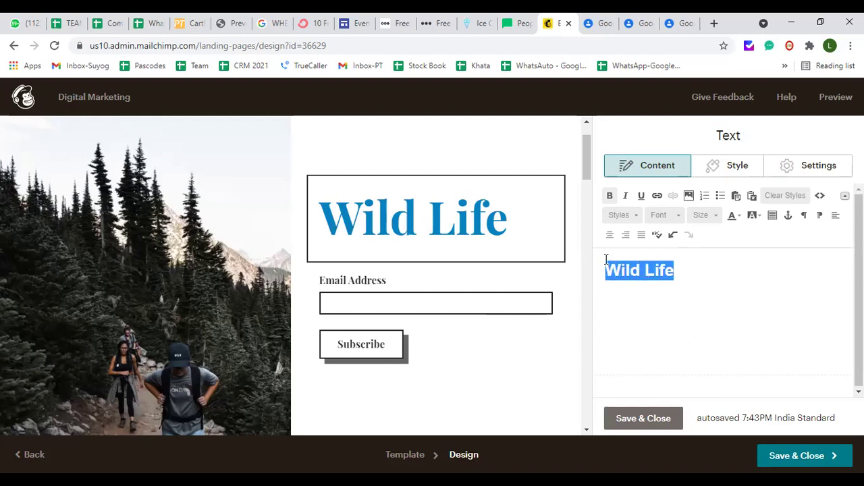
pyautogui.write('Passi')
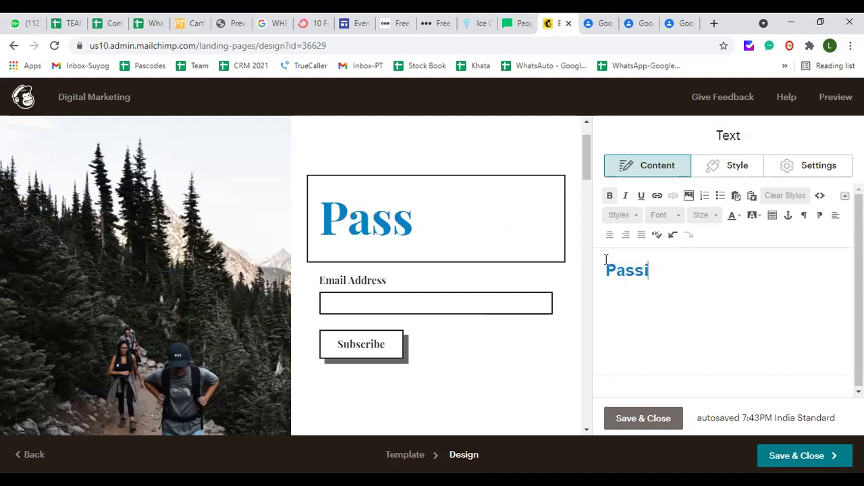
pyautogui.write('on tour')
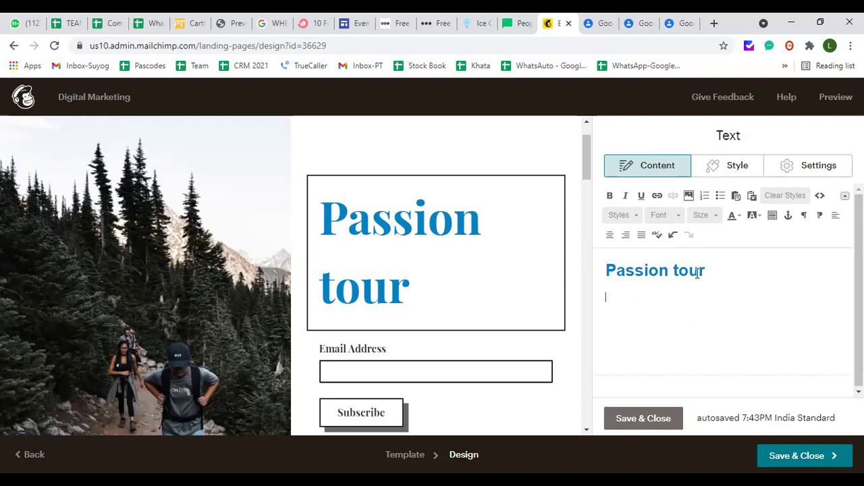
# Add the line "Feel the Adventure" below the "Passion tour" heading in the same text block
pyautogui.write('Feel th')
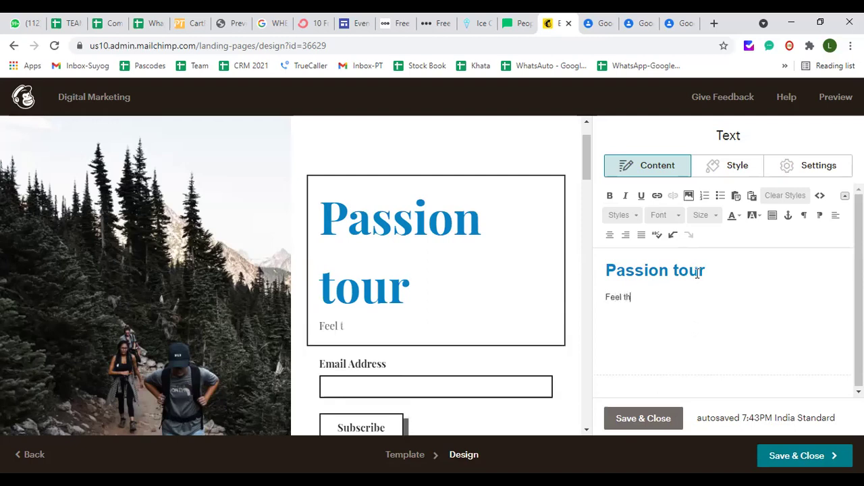
pyautogui.write('e Adventure')
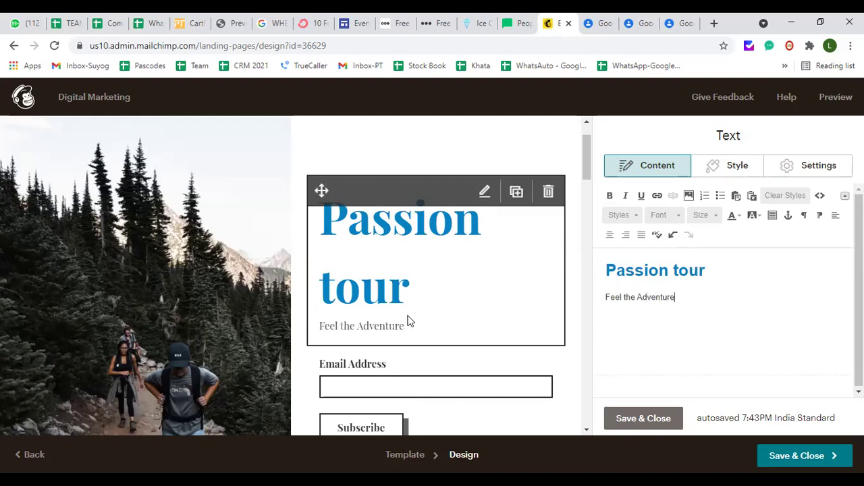
pyautogui.scroll(-1, 409, 320)
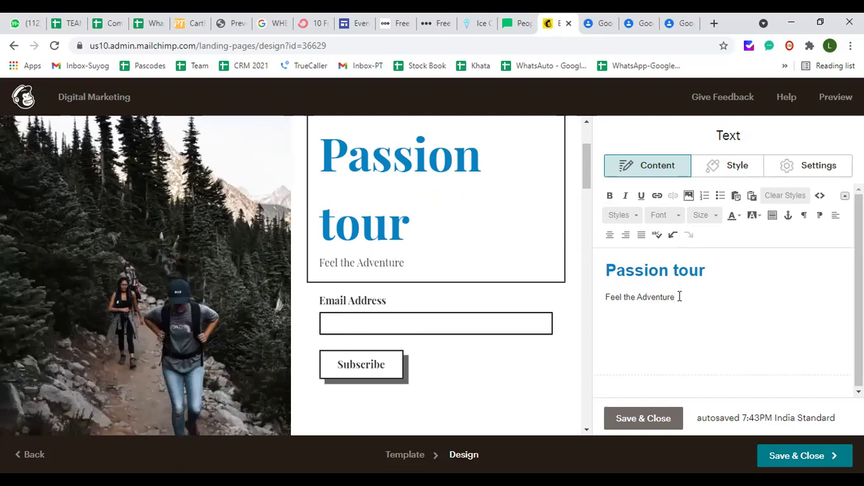
# Add the First Name, Last Name and Phone Number fields to the landing page's signup form
pyautogui.click(358, 327)
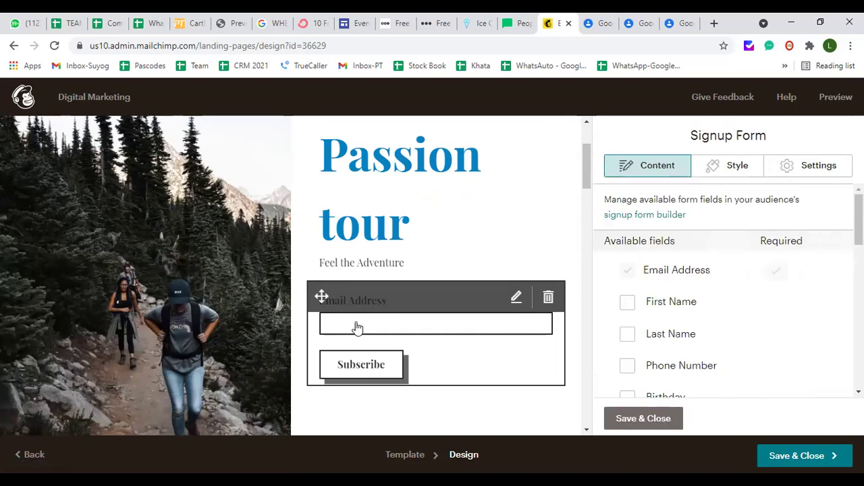
pyautogui.click(627, 302)
pyautogui.click(627, 334)
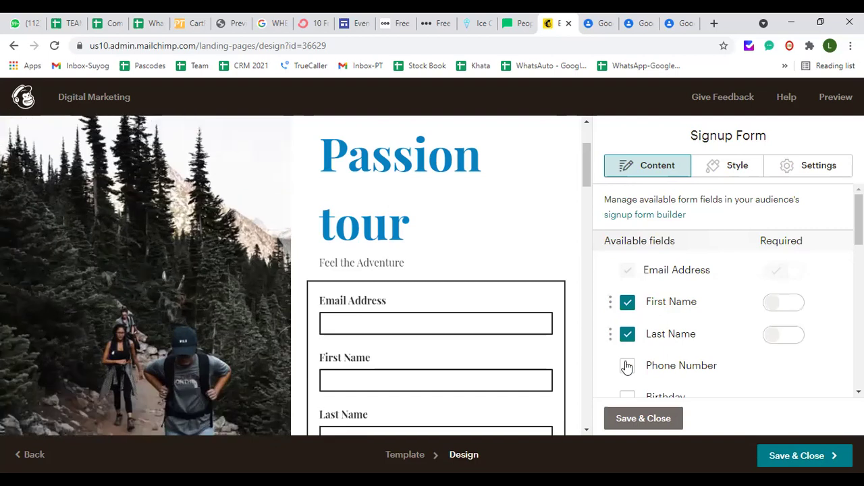
pyautogui.click(627, 366)
pyautogui.scroll(-2, 405, 346)
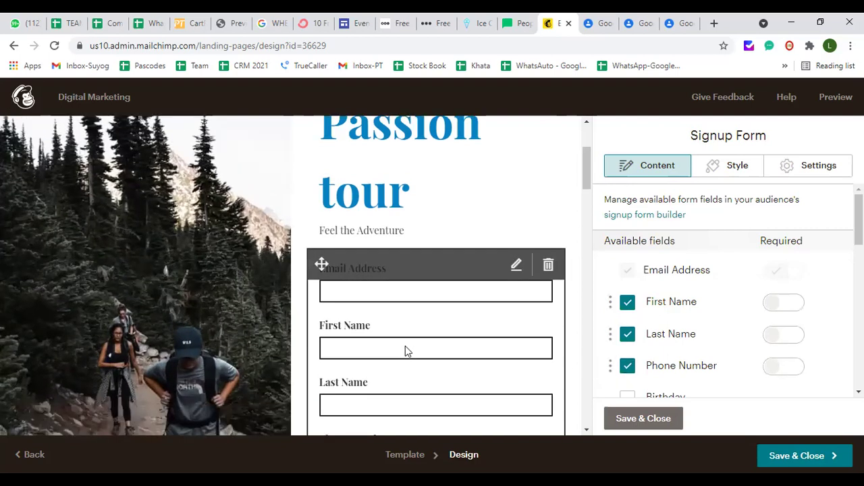
# Look through the whole landing page, from the signup form and adventure sections down to the Get A Quote section and footer
pyautogui.scroll(3, 398, 348)
pyautogui.scroll(-2, 315, 329)
pyautogui.scroll(2, 174, 305)
pyautogui.scroll(-4, 138, 324)
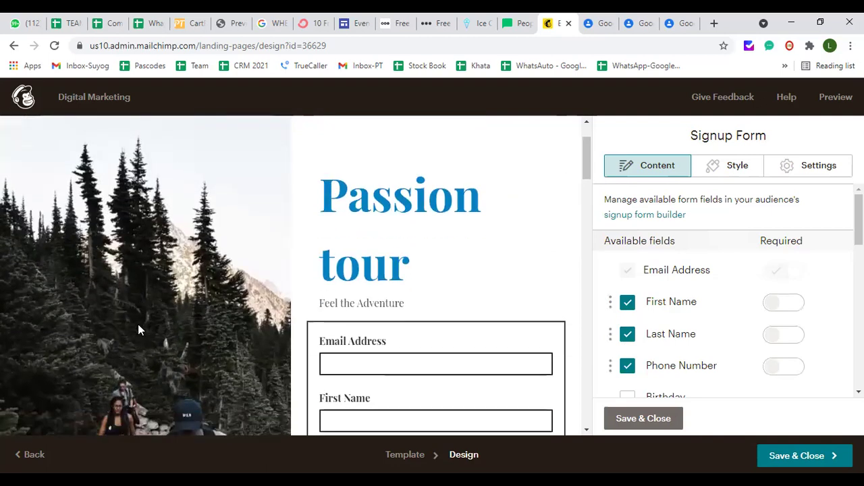
pyautogui.scroll(-3, 385, 323)
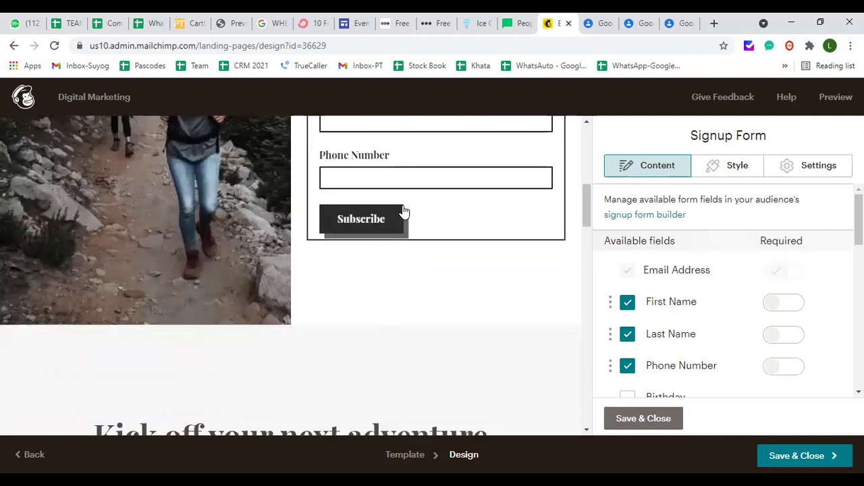
pyautogui.scroll(-3, 397, 233)
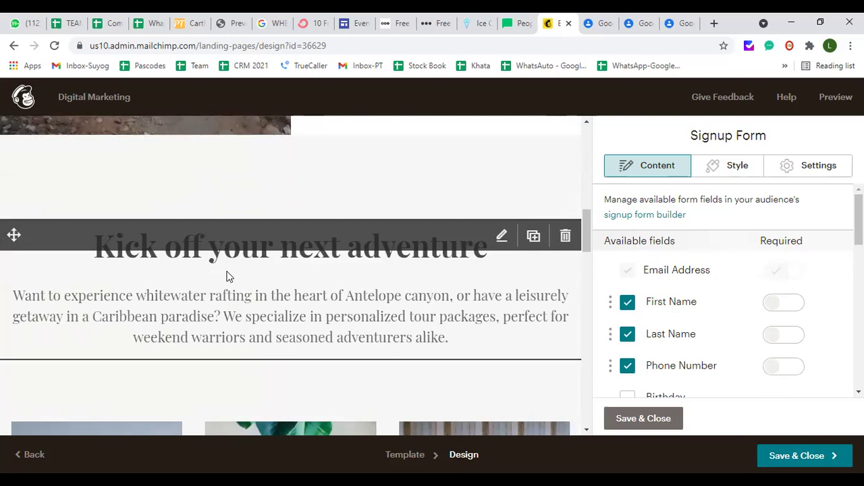
pyautogui.scroll(-1, 227, 275)
pyautogui.scroll(-4, 278, 235)
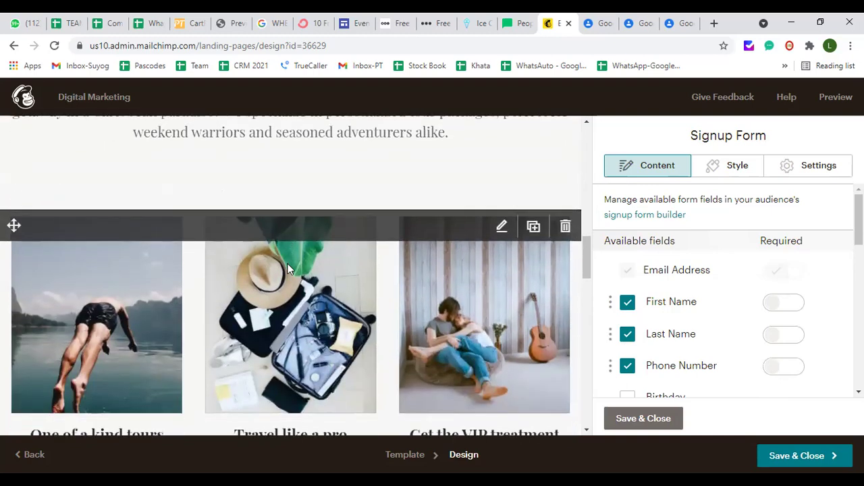
pyautogui.scroll(-7, 287, 269)
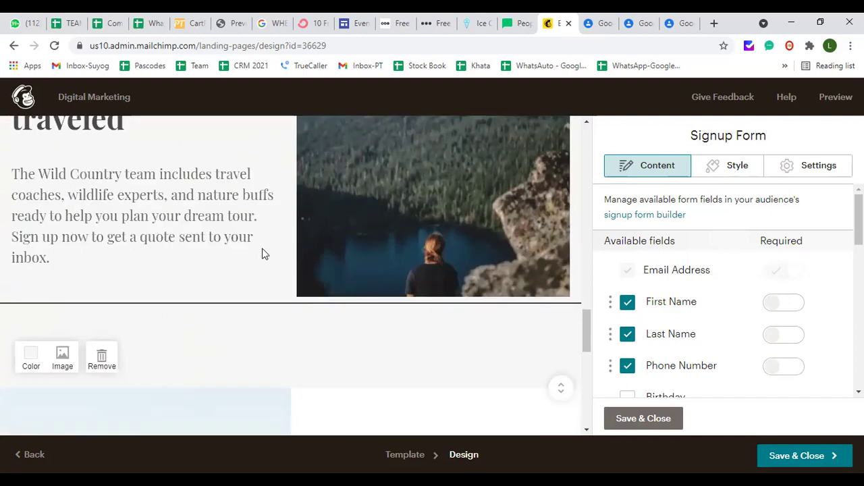
pyautogui.scroll(1, 198, 247)
pyautogui.scroll(-3, 197, 253)
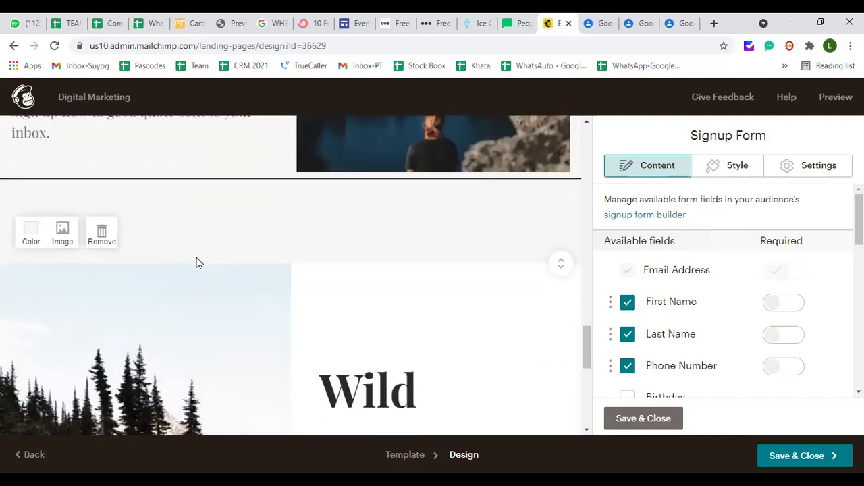
pyautogui.scroll(-2, 196, 263)
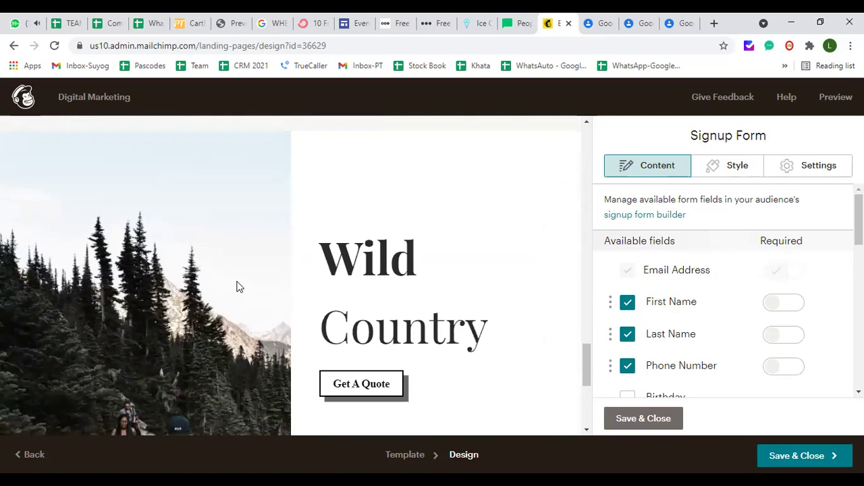
pyautogui.scroll(-3, 236, 288)
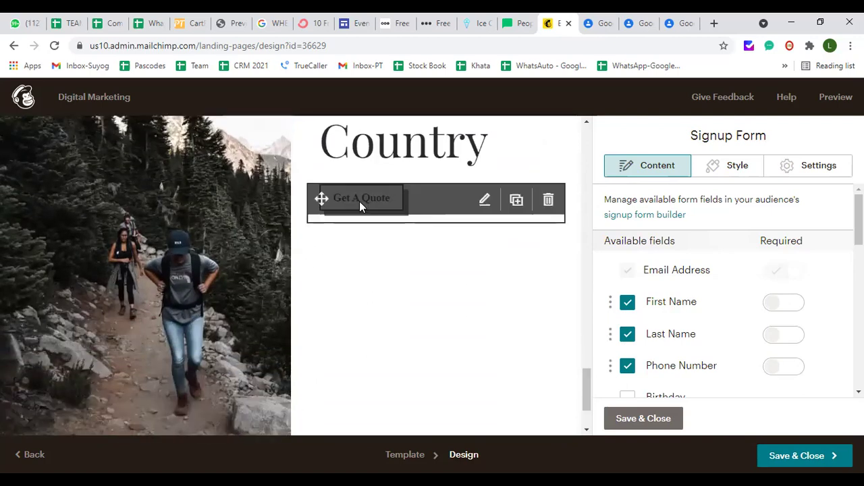
pyautogui.scroll(-2, 360, 325)
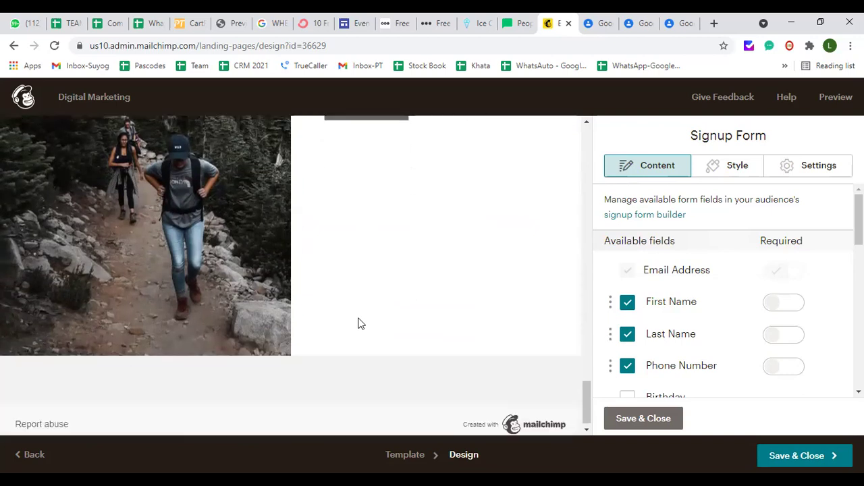
# Save the signup form changes, then save and close the landing page design
pyautogui.click(652, 419)
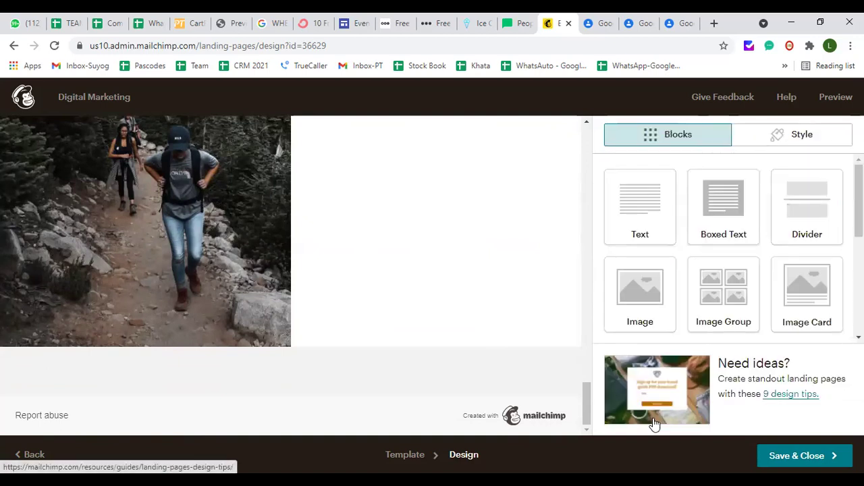
pyautogui.scroll(5, 337, 309)
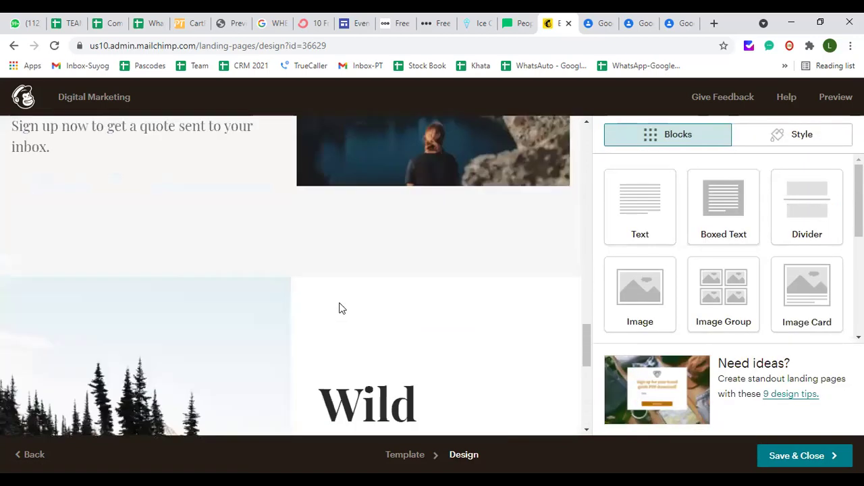
pyautogui.scroll(10, 341, 309)
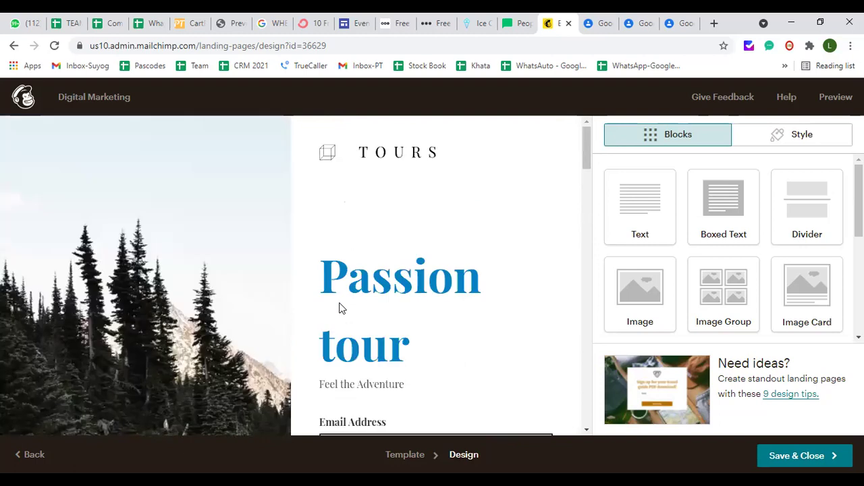
pyautogui.scroll(-15, 339, 307)
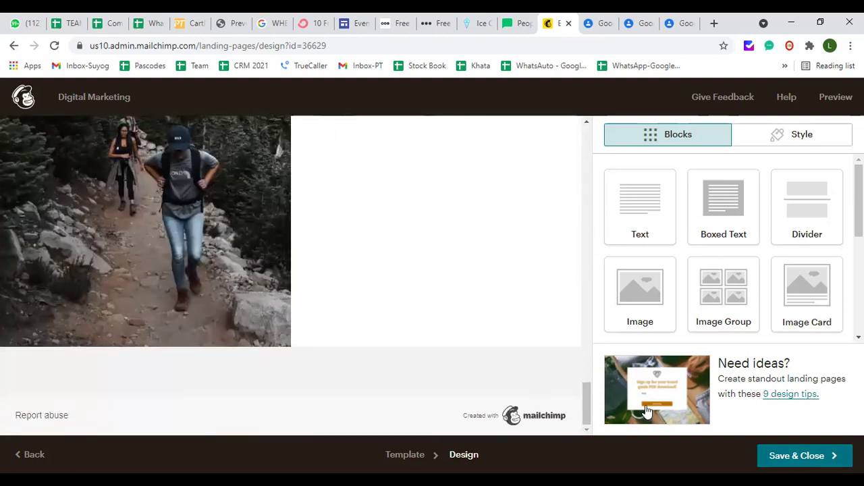
pyautogui.press('Tab')
pyautogui.press('Return')
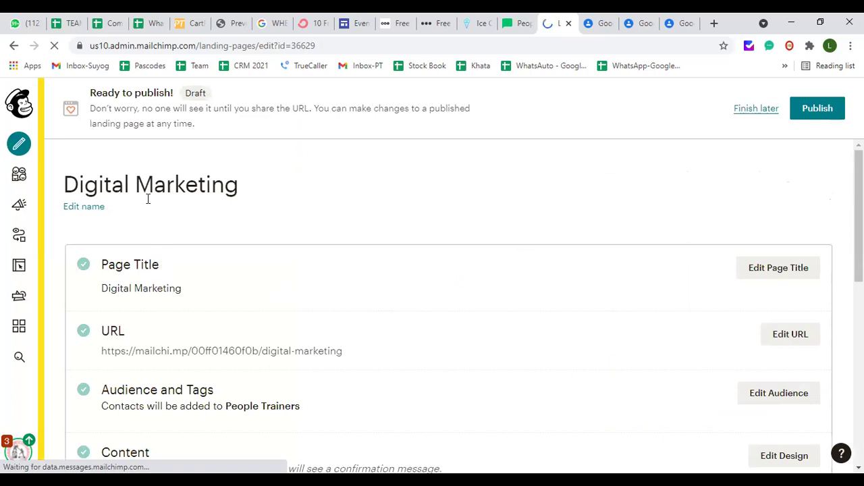
# Check the landing page's URL, audience, content and tracking settings, and publish the page
pyautogui.scroll(-1, 167, 264)
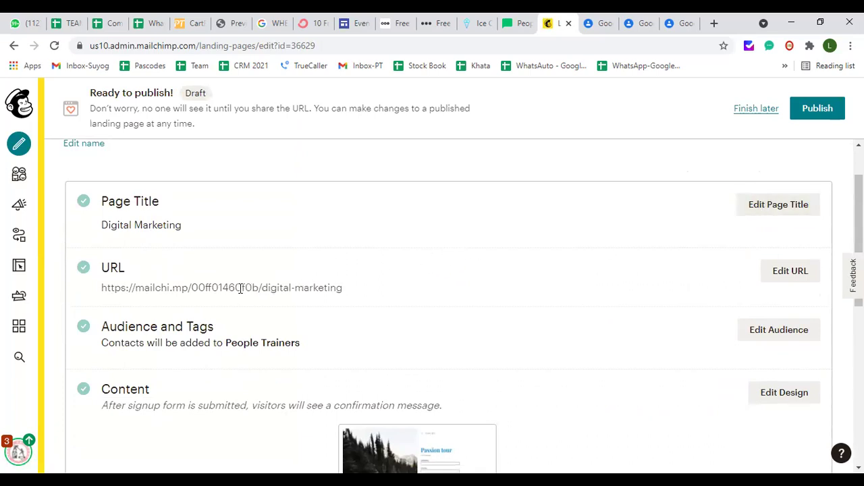
pyautogui.tripleClick(343, 289)
pyautogui.scroll(-1, 358, 294)
pyautogui.scroll(-3, 362, 295)
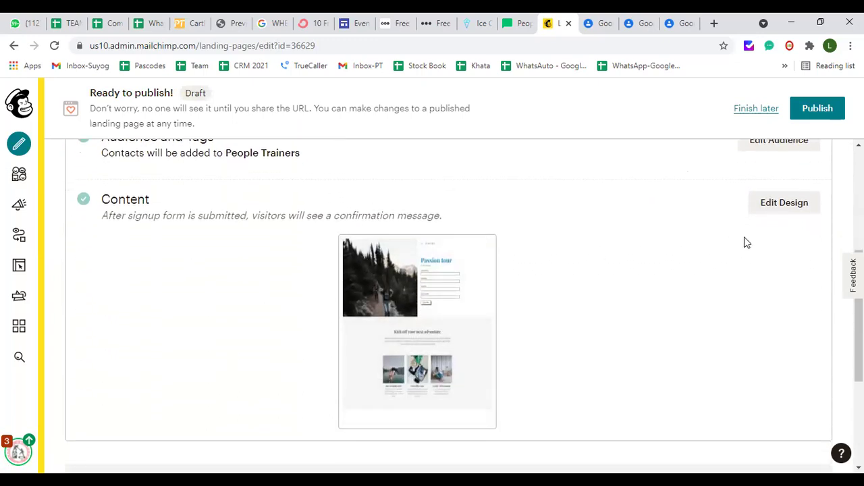
pyautogui.scroll(-1, 776, 215)
pyautogui.scroll(-1, 756, 229)
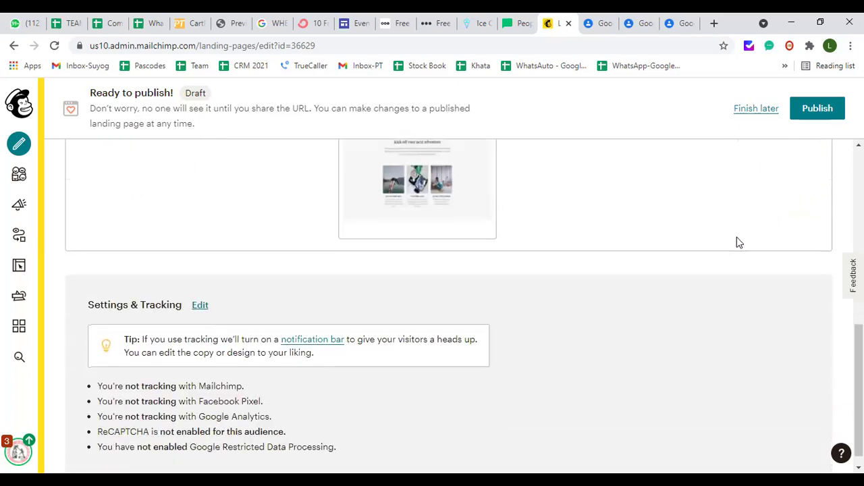
pyautogui.scroll(6, 717, 263)
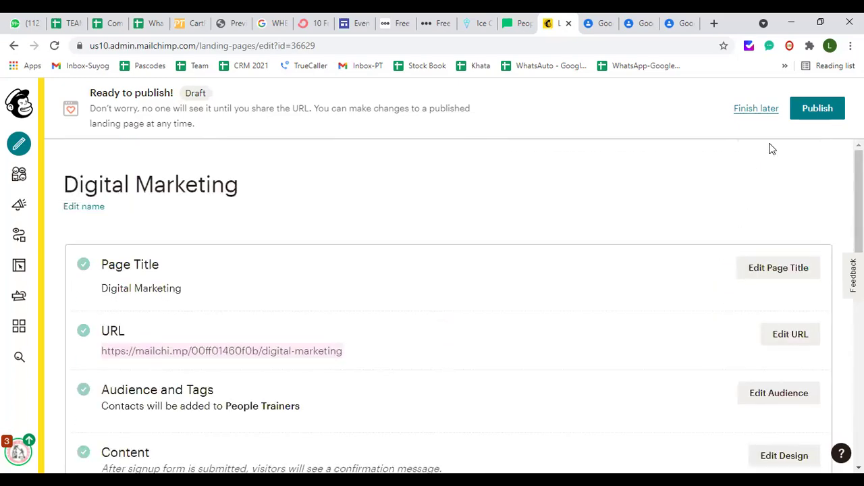
pyautogui.click(815, 112)
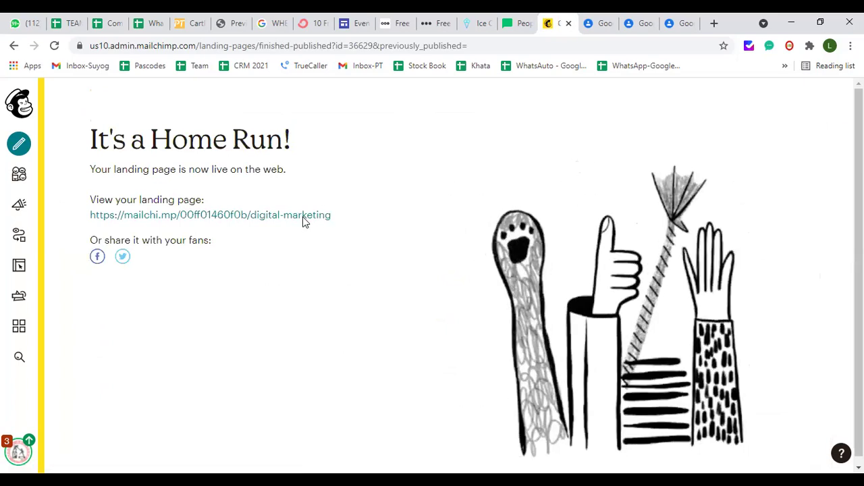
# Open the published landing page's link in a new tab and copy its link address
pyautogui.moveTo(303, 222); pyautogui.dragTo(276, 224)
pyautogui.rightClick(278, 219)
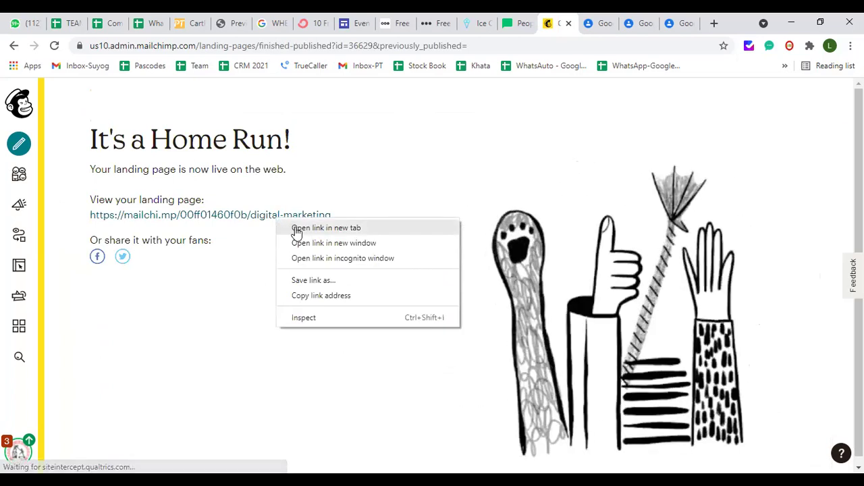
pyautogui.click(297, 228)
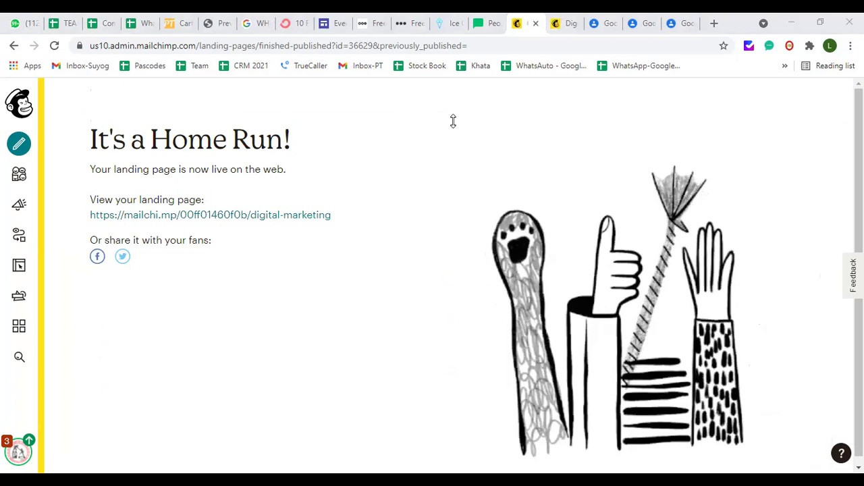
pyautogui.rightClick(231, 215)
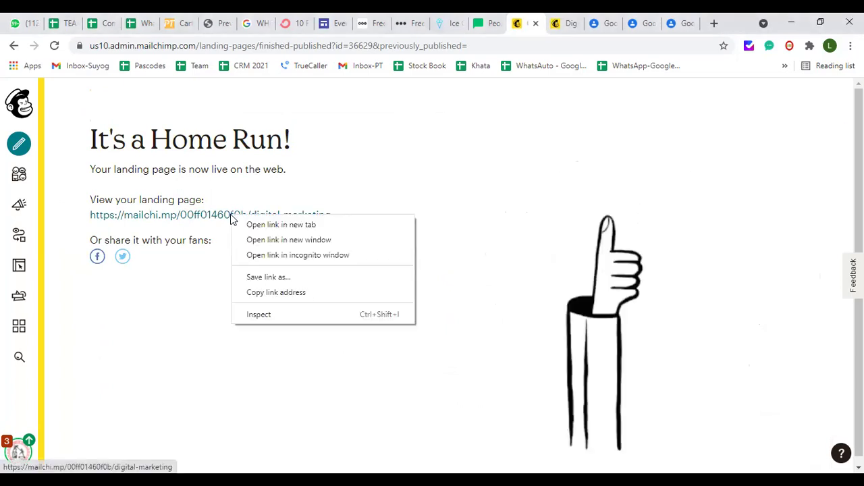
pyautogui.click(260, 297)
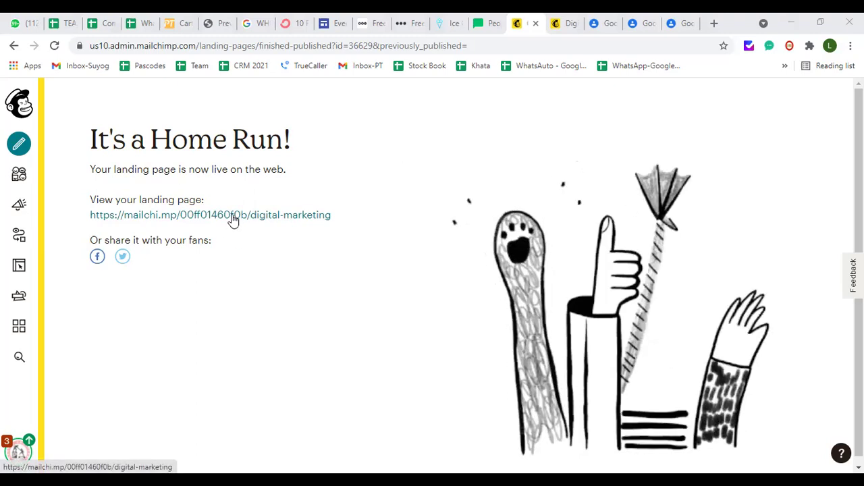
pyautogui.scroll(-1, 245, 250)
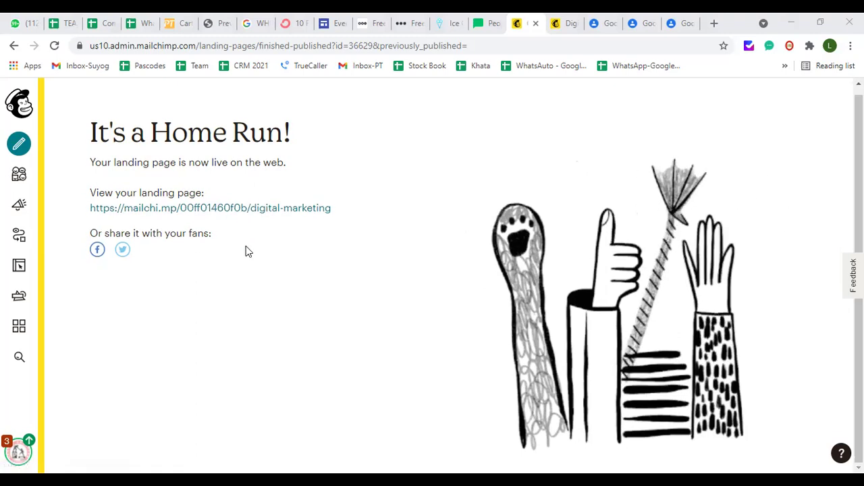
pyautogui.scroll(1, 120, 227)
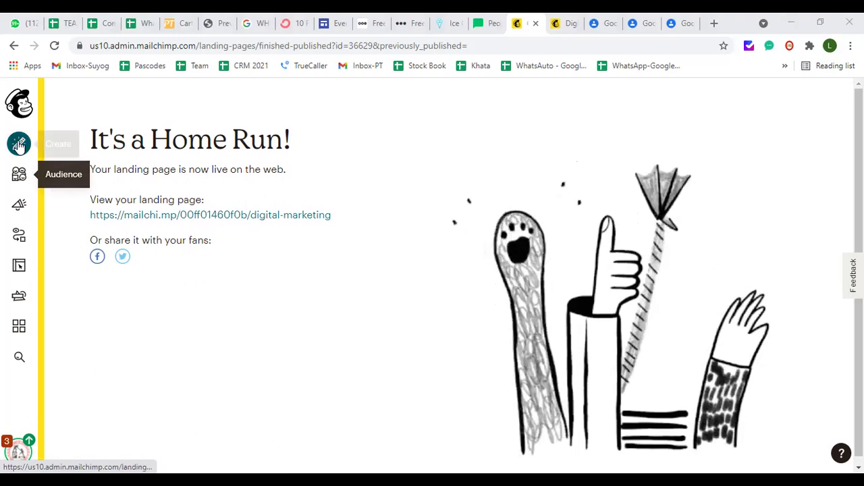
# View the live landing page from its header and signup form down to the footer, and return to the publish confirmation page
pyautogui.click(110, 216)
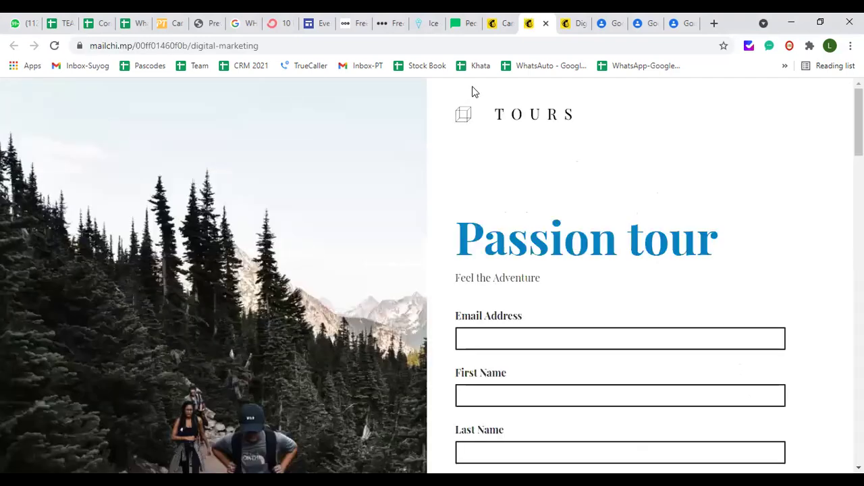
pyautogui.scroll(-10, 492, 264)
pyautogui.scroll(-15, 493, 270)
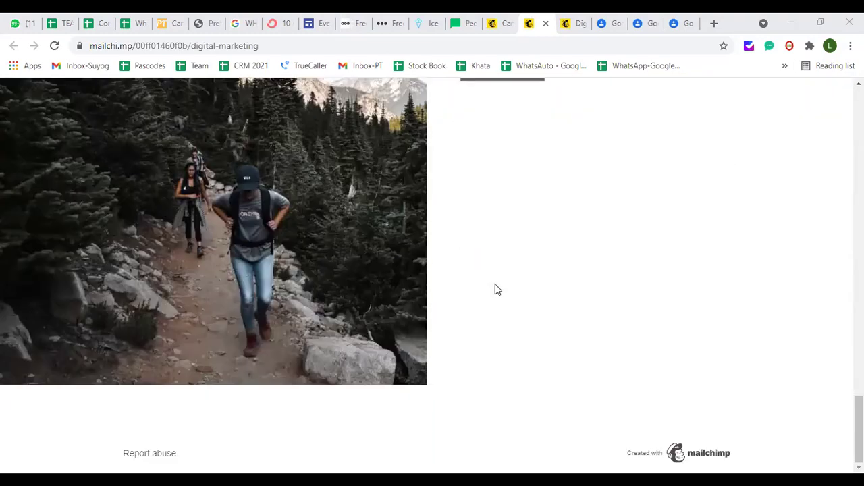
pyautogui.scroll(20, 495, 290)
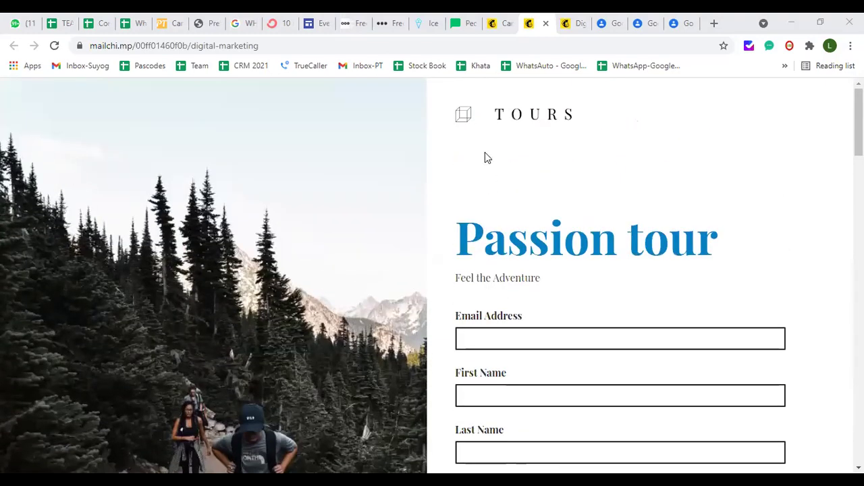
pyautogui.click(494, 24)
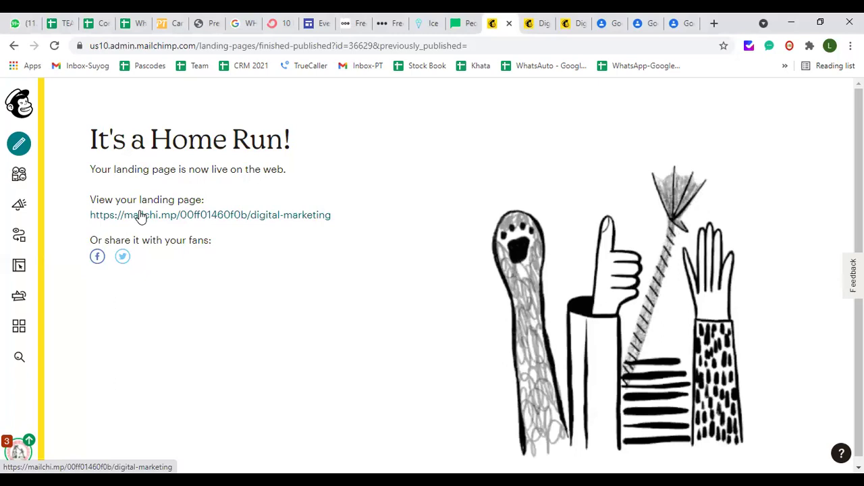
# Look through the campaign types that can be created, including the Email options, and exit without creating one
pyautogui.click(19, 147)
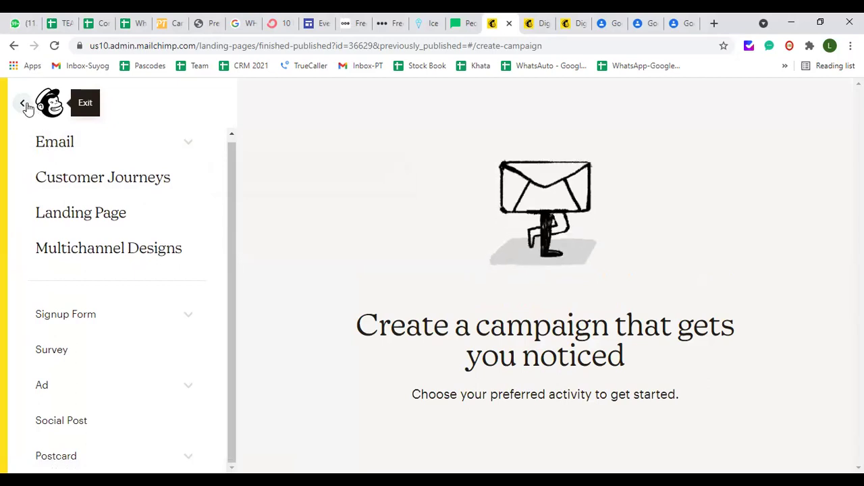
pyautogui.click(52, 149)
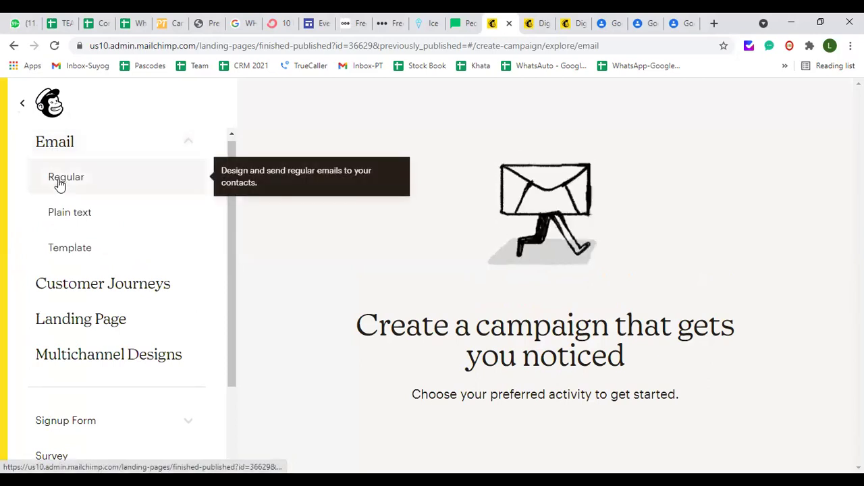
pyautogui.click(21, 105)
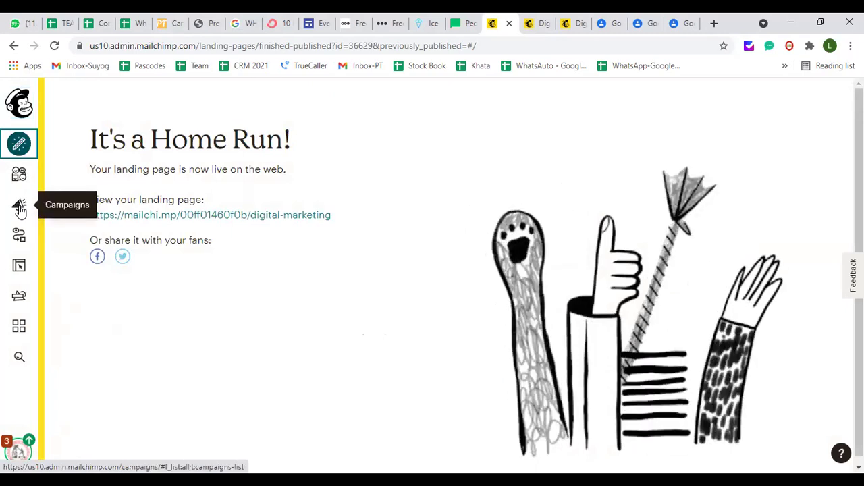
# Open the Campaigns overview and highlight the line about the audience's contacts and subscribers
pyautogui.click(20, 209)
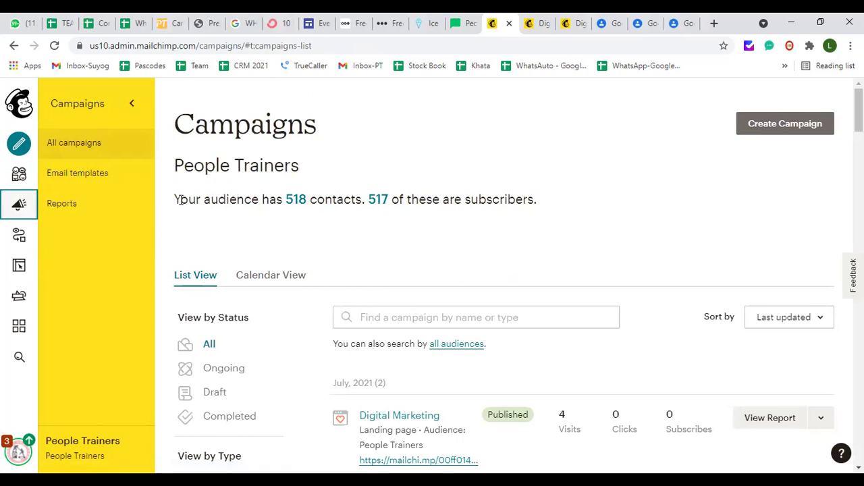
pyautogui.moveTo(175, 198); pyautogui.dragTo(553, 209)
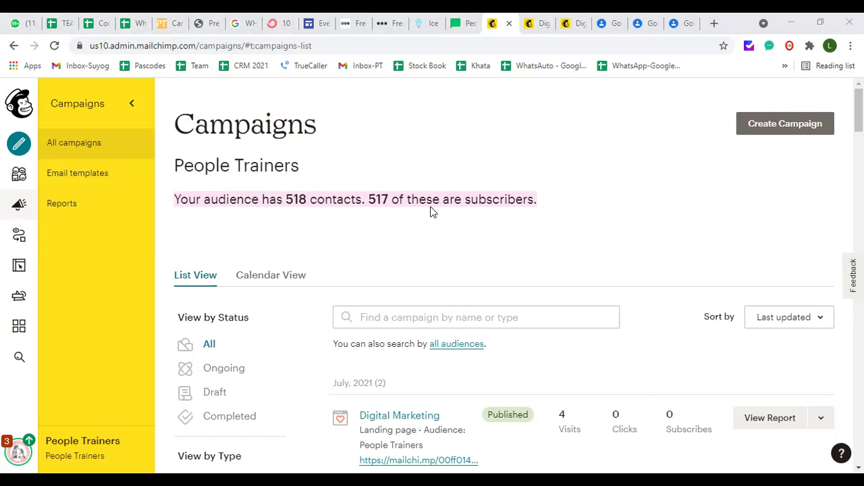
pyautogui.click(191, 198)
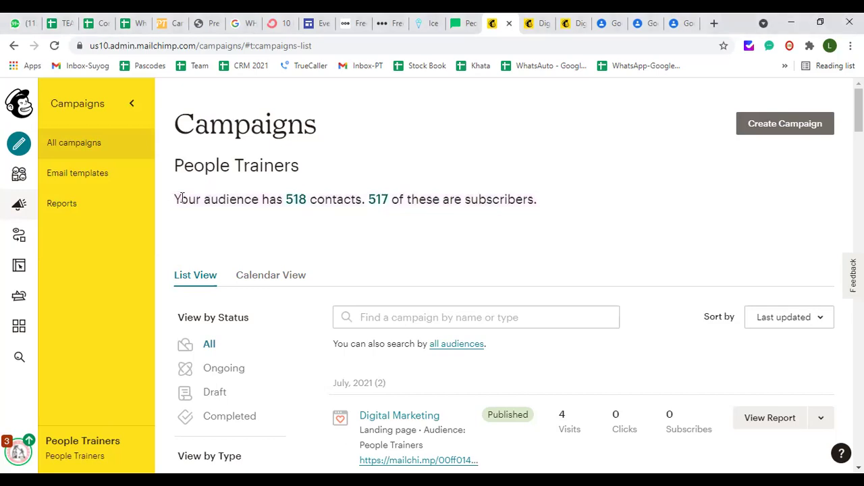
pyautogui.moveTo(174, 199); pyautogui.dragTo(544, 209)
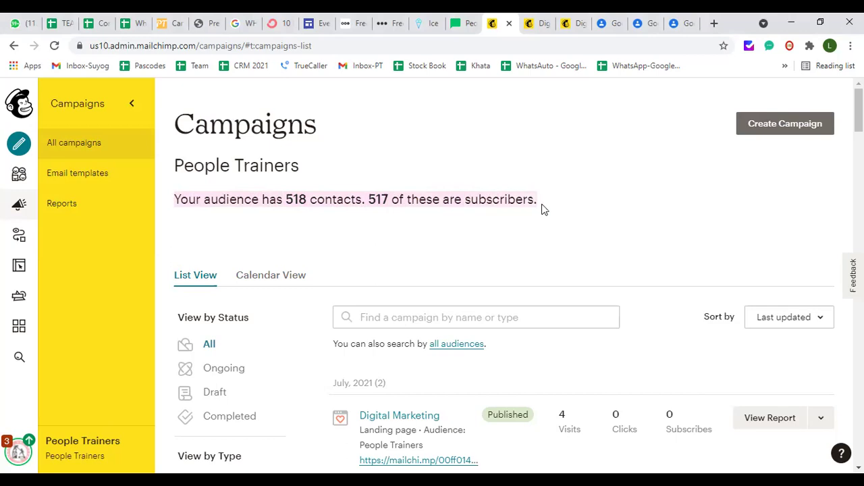
pyautogui.click(184, 200)
pyautogui.moveTo(174, 199); pyautogui.dragTo(553, 205)
# Review the Digital Marketing entries in the campaign list and the actions available for the published landing page
pyautogui.scroll(-2, 319, 246)
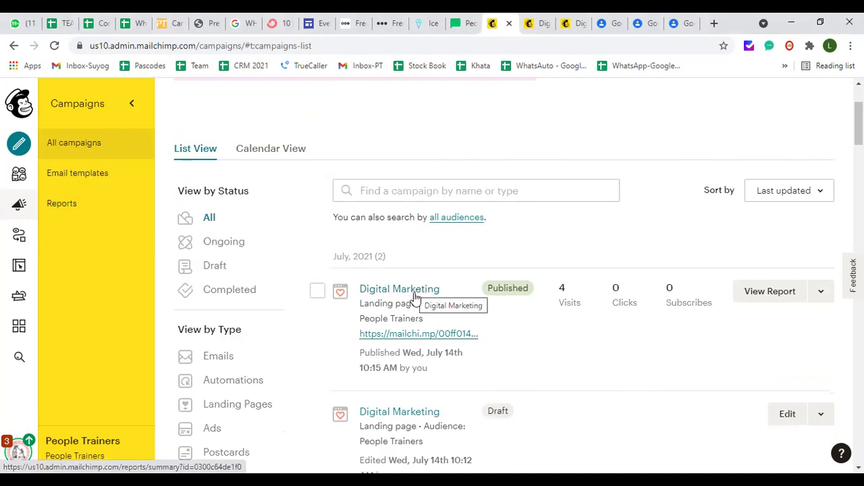
pyautogui.scroll(-1, 413, 294)
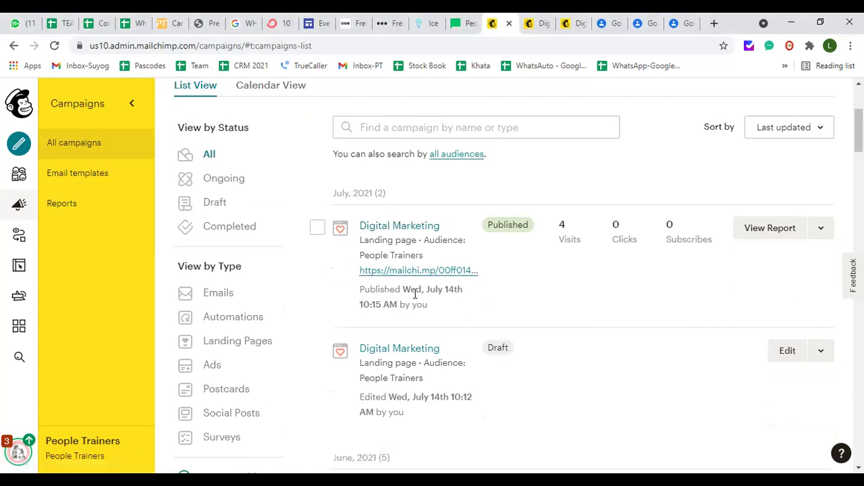
pyautogui.scroll(-1, 415, 292)
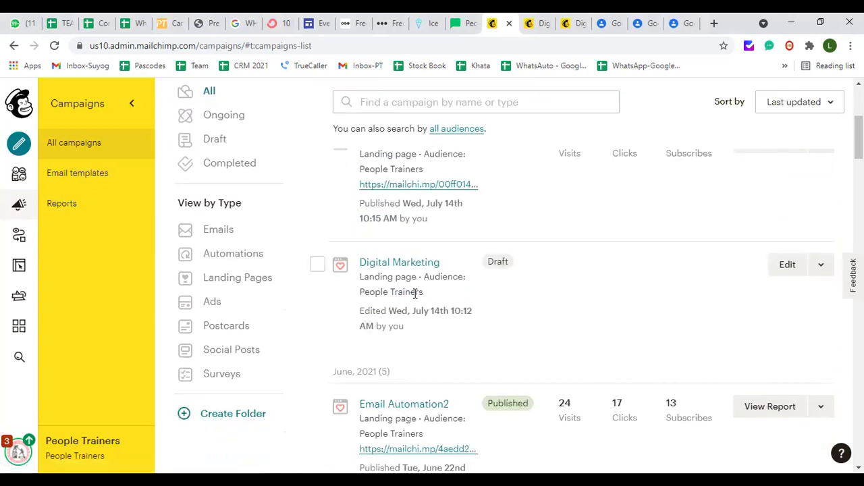
pyautogui.scroll(2, 416, 294)
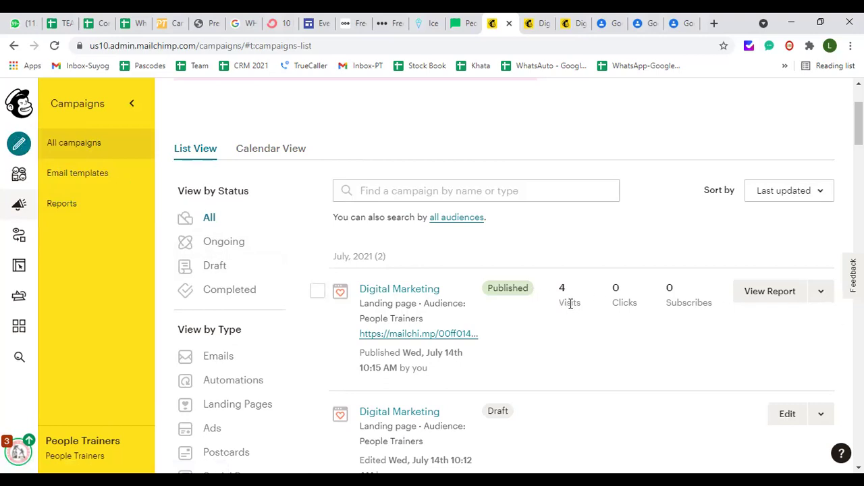
pyautogui.click(820, 294)
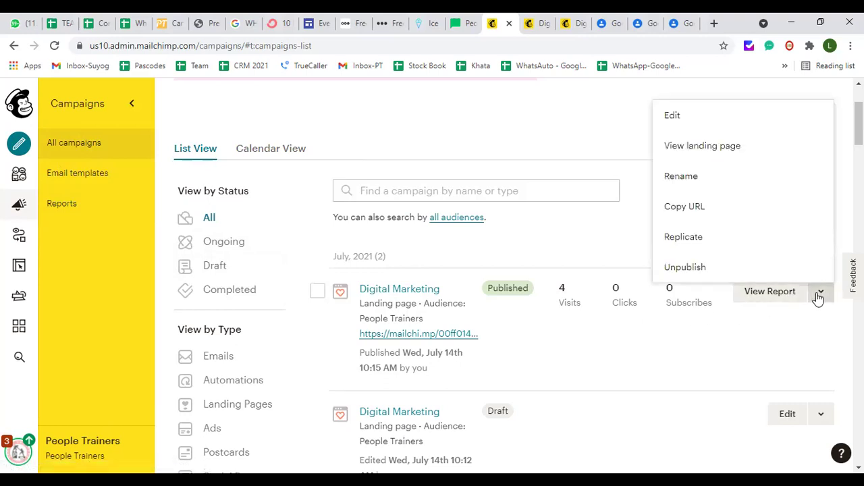
pyautogui.click(605, 337)
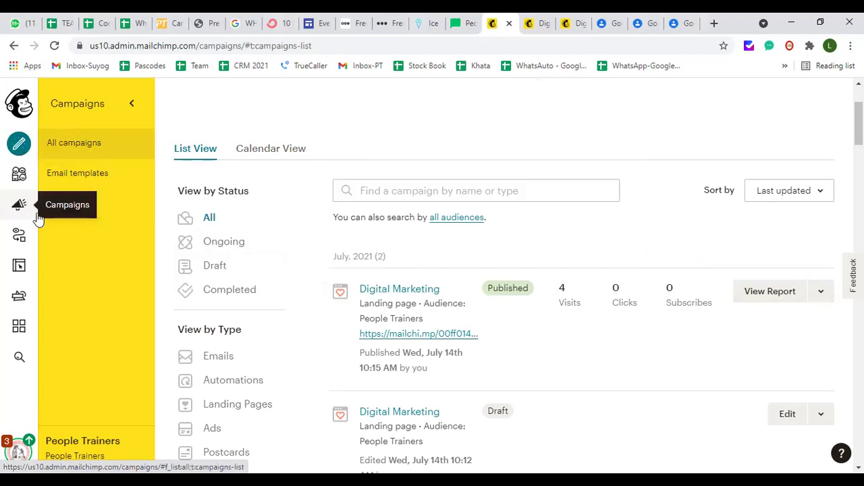
# Open the campaign Reports and check the visits, clicks and subscribes of the Digital Marketing landing page
pyautogui.click(74, 211)
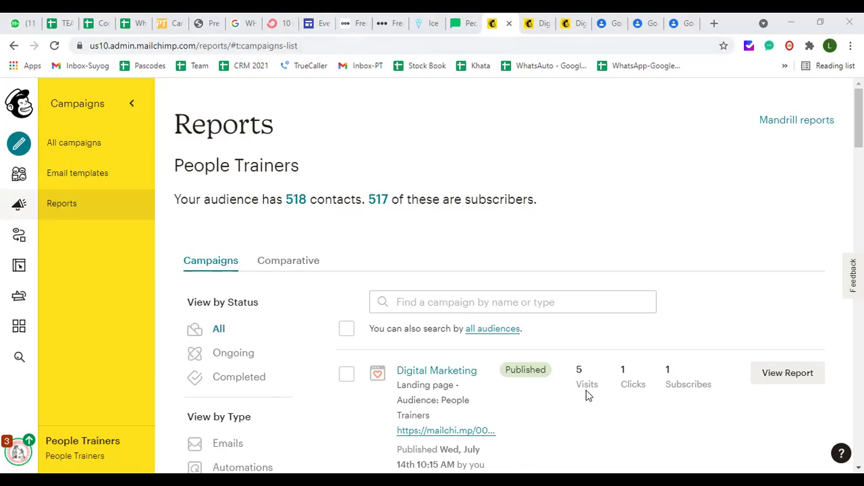
pyautogui.scroll(-1, 582, 388)
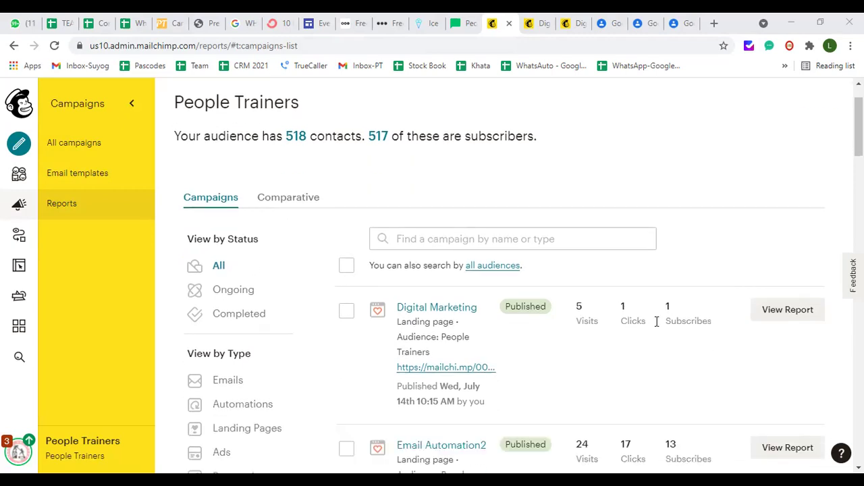
pyautogui.moveTo(715, 321); pyautogui.dragTo(686, 323)
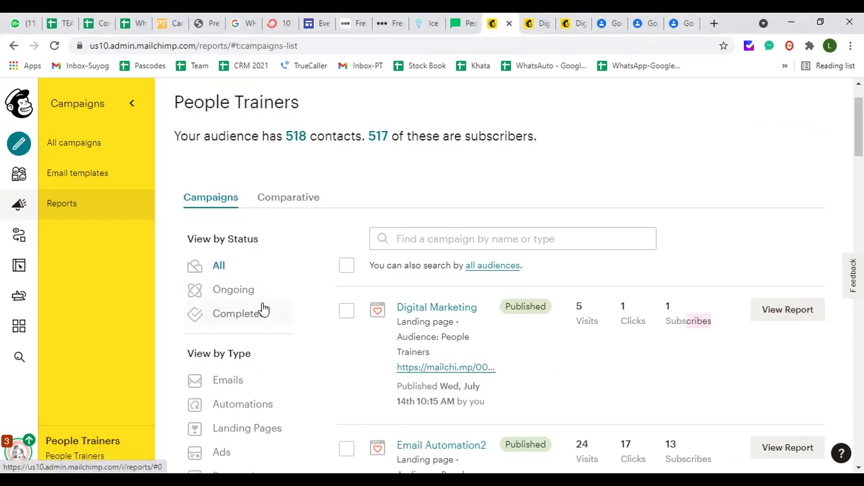
pyautogui.scroll(1, 256, 304)
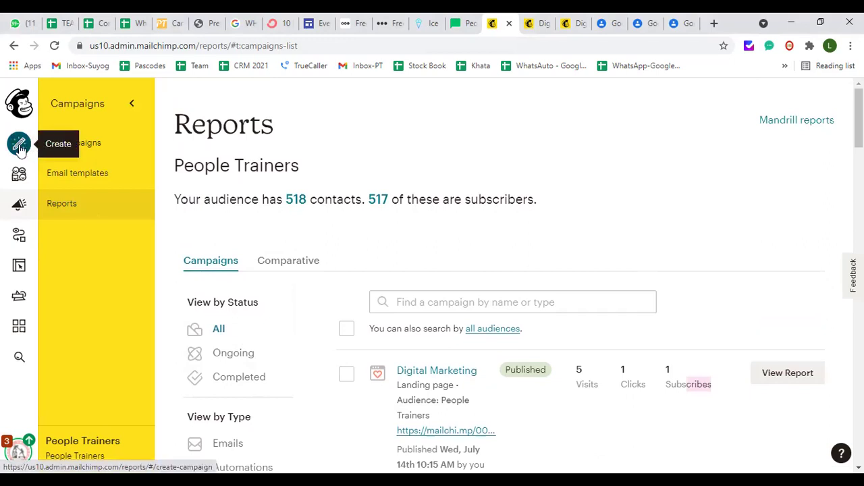
# Look at the Customer Journeys page, and review recent campaign activity and total audience on the Home dashboard
pyautogui.click(21, 236)
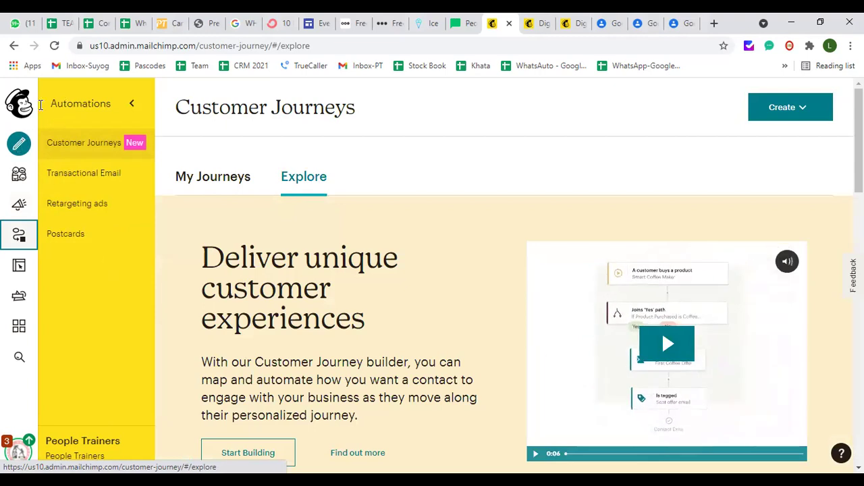
pyautogui.click(14, 46)
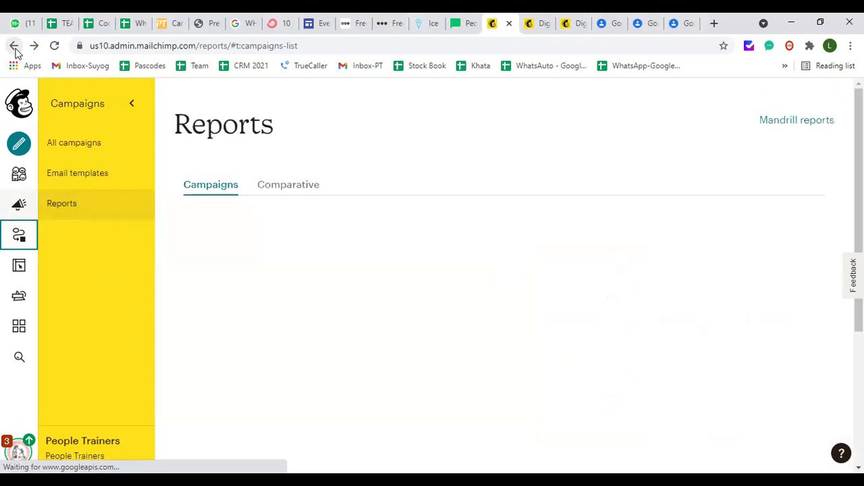
pyautogui.click(21, 106)
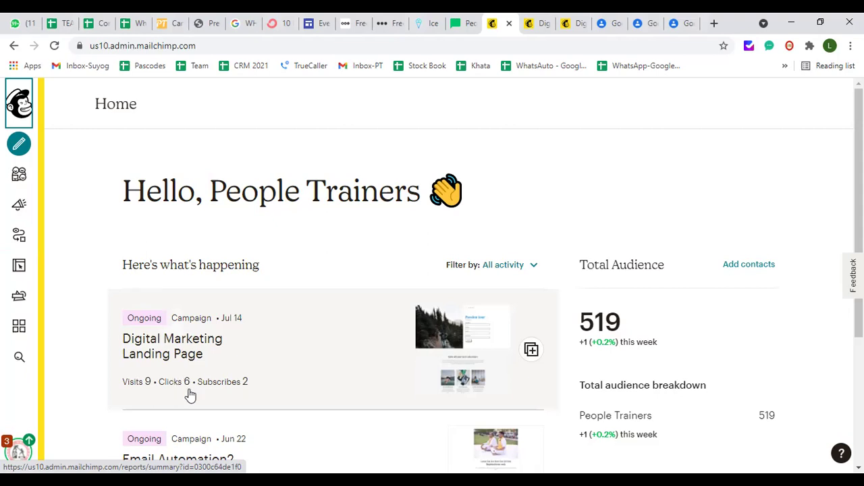
pyautogui.scroll(-2, 190, 393)
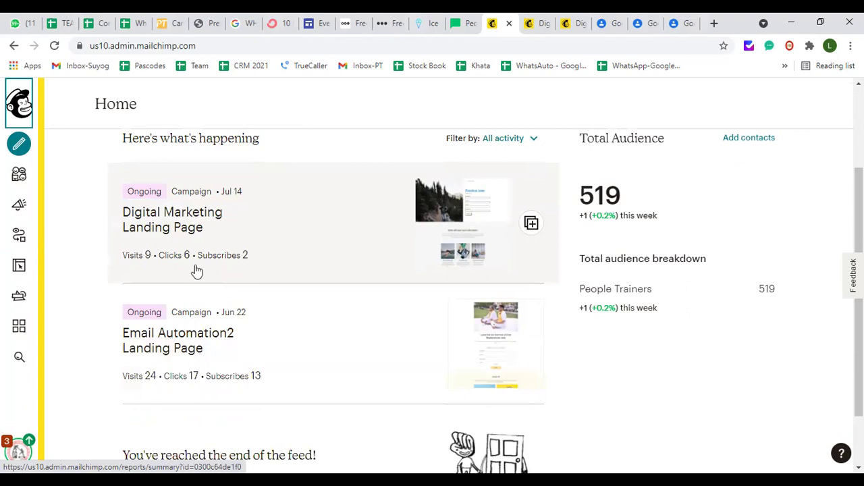
pyautogui.scroll(2, 196, 252)
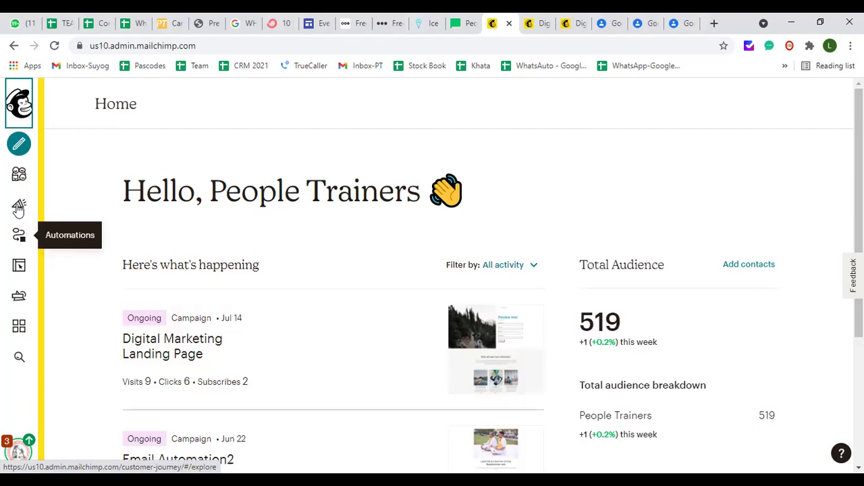
# Check the Digital Marketing statistics in the campaign list and filter the list to email campaigns
pyautogui.click(18, 207)
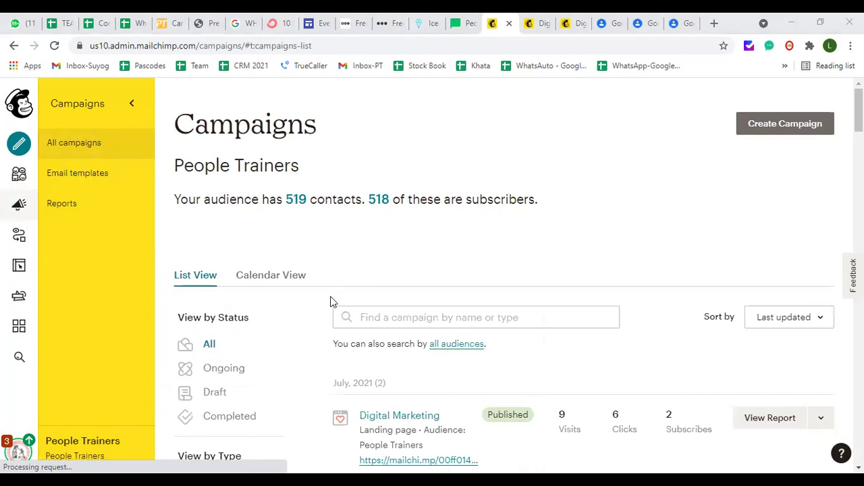
pyautogui.scroll(-2, 341, 282)
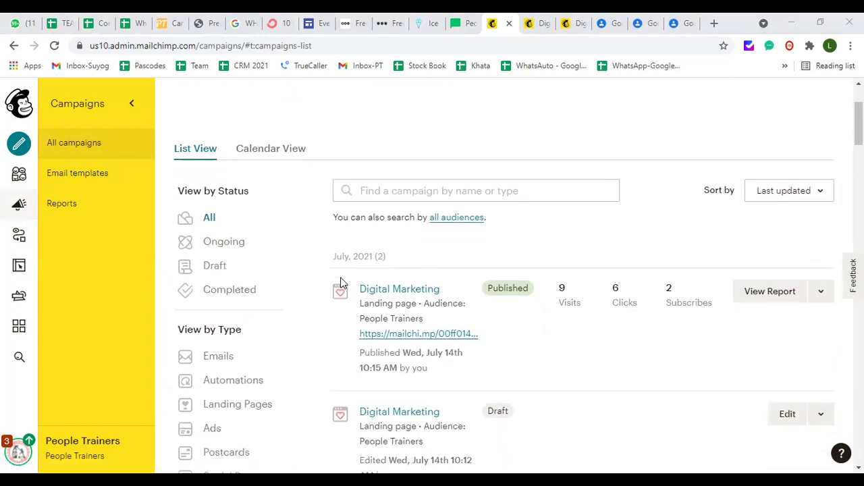
pyautogui.click(219, 357)
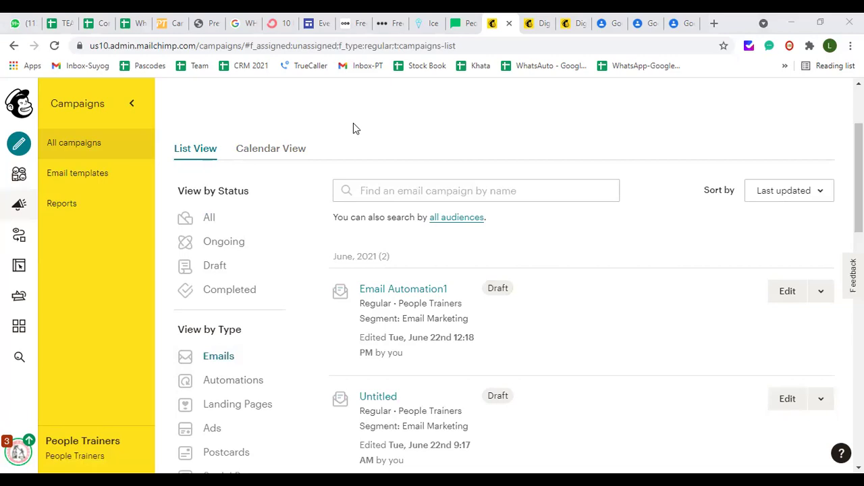
pyautogui.click(354, 44)
pyautogui.click(103, 44)
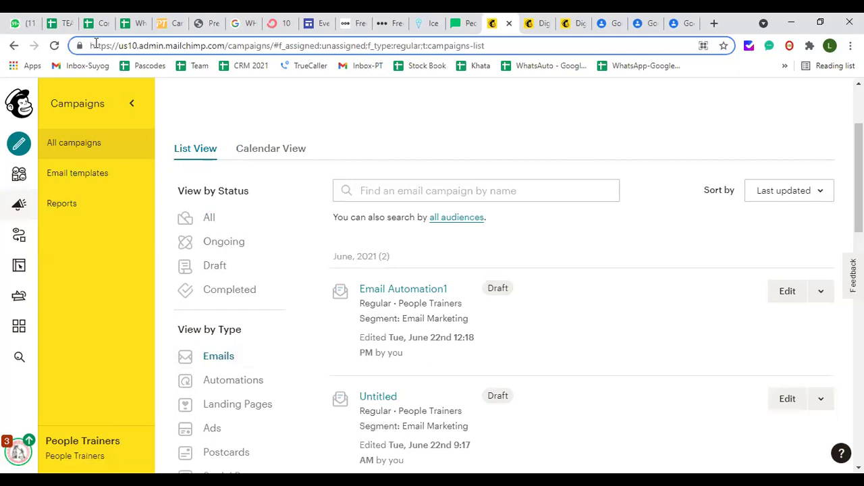
pyautogui.moveTo(89, 45); pyautogui.dragTo(492, 45)
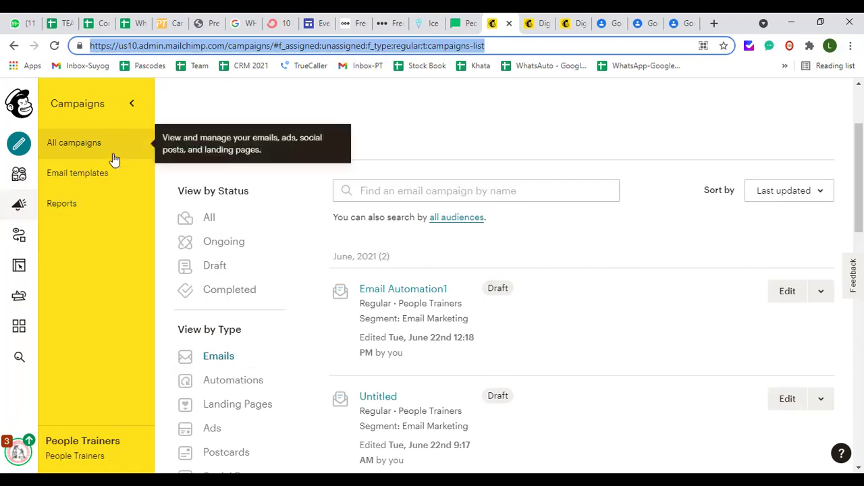
# Return to the Home dashboard and check the Total Audience figure
pyautogui.click(21, 106)
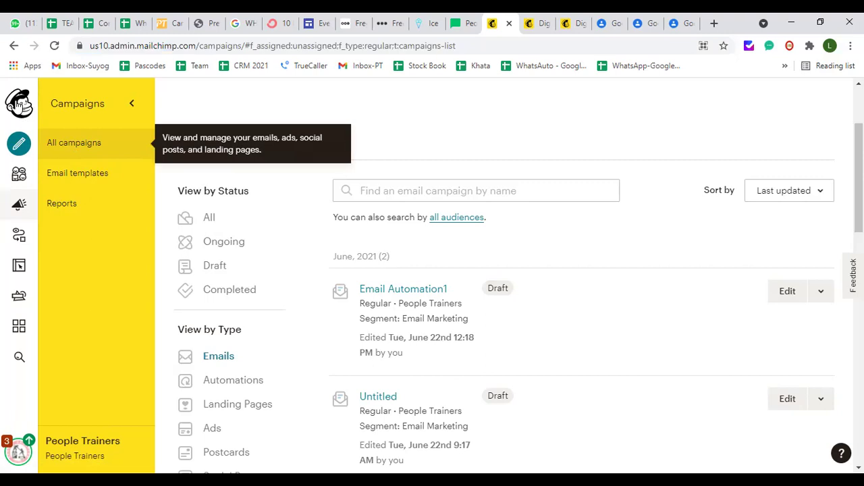
pyautogui.click(20, 104)
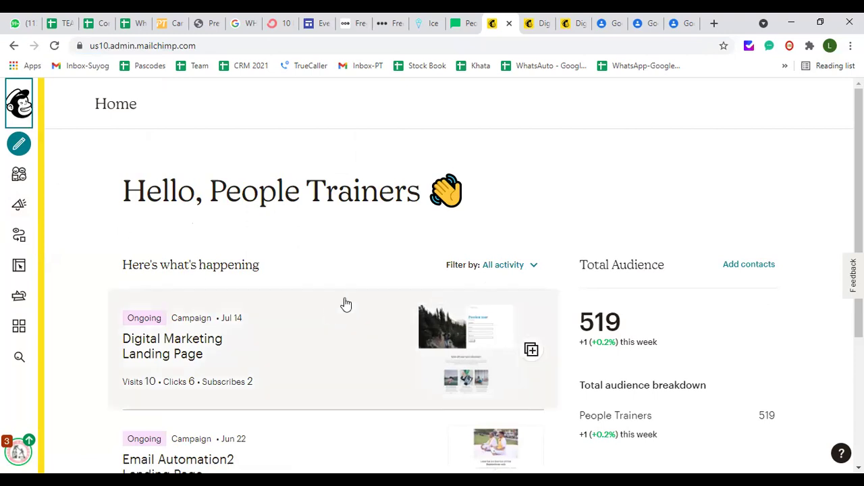
pyautogui.moveTo(584, 319); pyautogui.dragTo(620, 319)
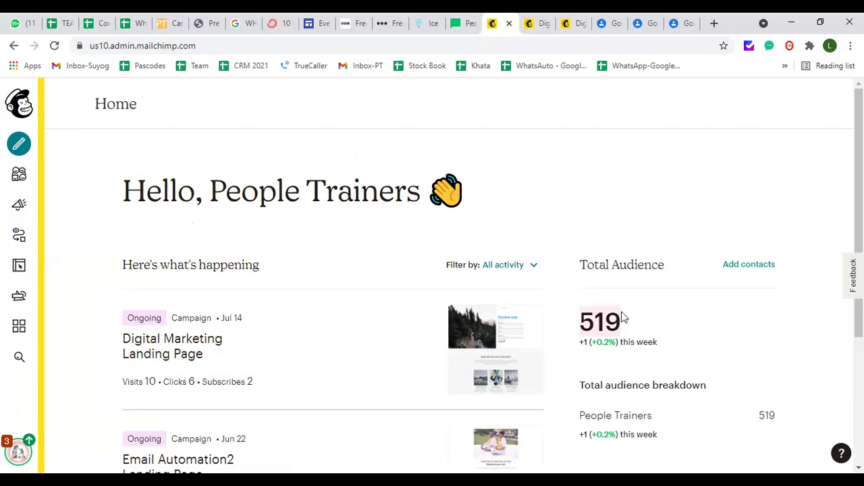
pyautogui.click(586, 320)
pyautogui.moveTo(586, 320); pyautogui.dragTo(618, 323)
pyautogui.click(585, 321)
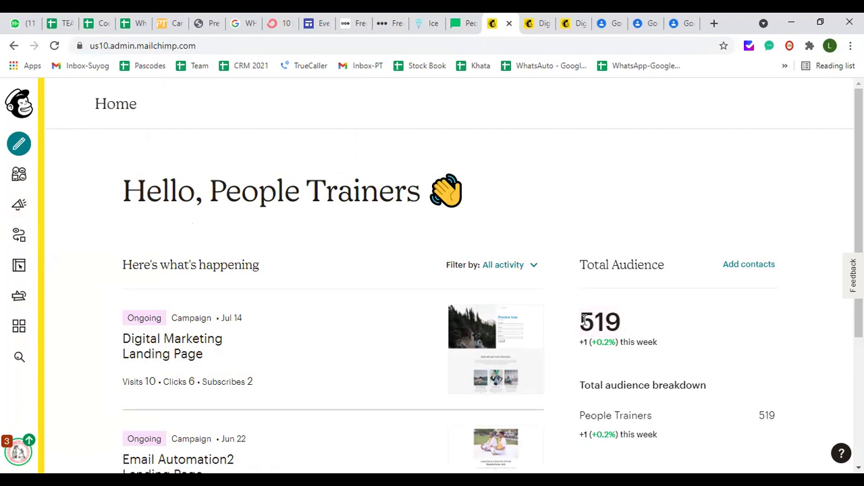
pyautogui.moveTo(585, 322); pyautogui.dragTo(616, 321)
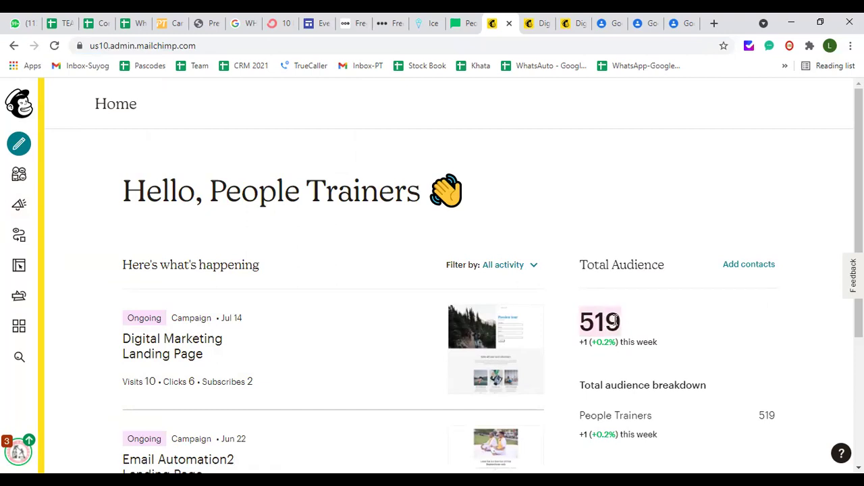
pyautogui.click(587, 322)
pyautogui.moveTo(582, 322); pyautogui.dragTo(622, 318)
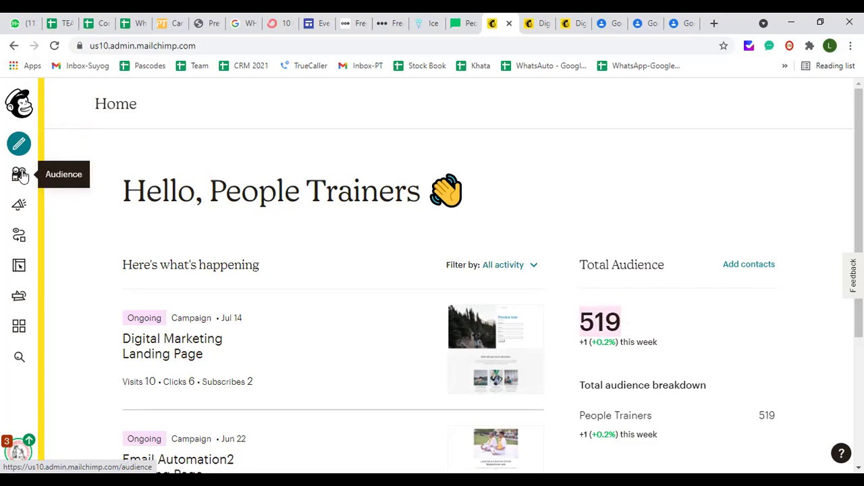
# Open the saved email template "abc" in the editor, look over its design and content blocks, and return to the templates list
pyautogui.click(19, 205)
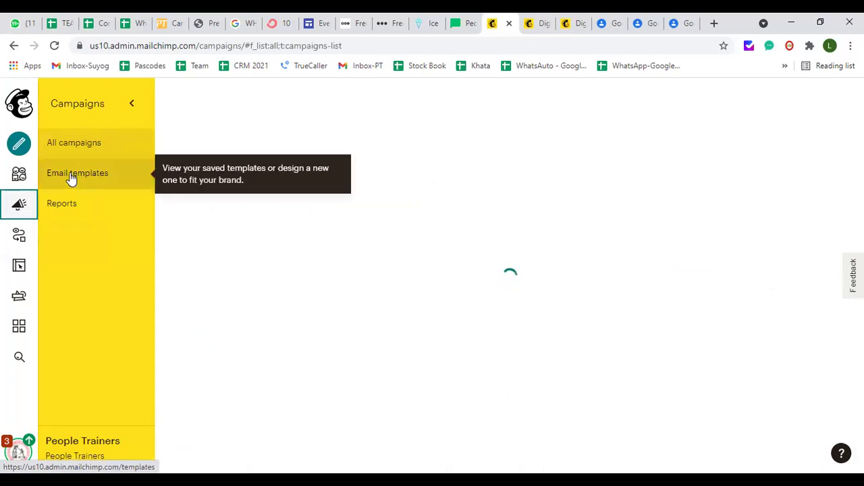
pyautogui.click(71, 174)
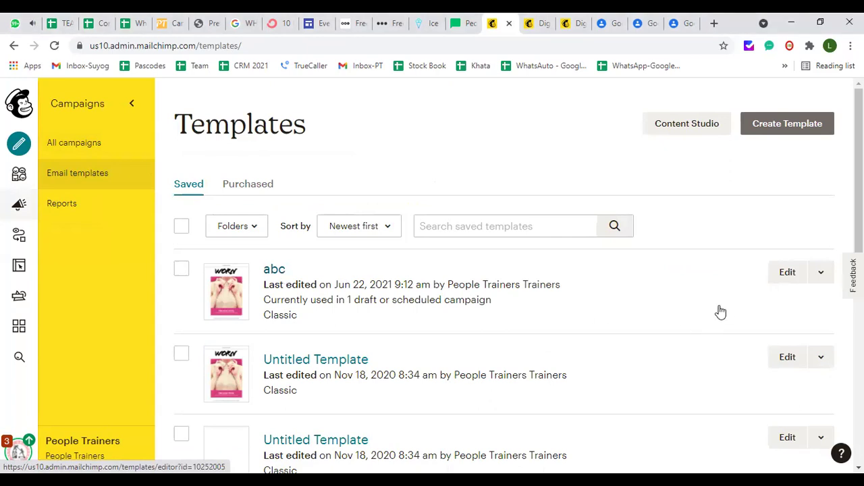
pyautogui.click(788, 272)
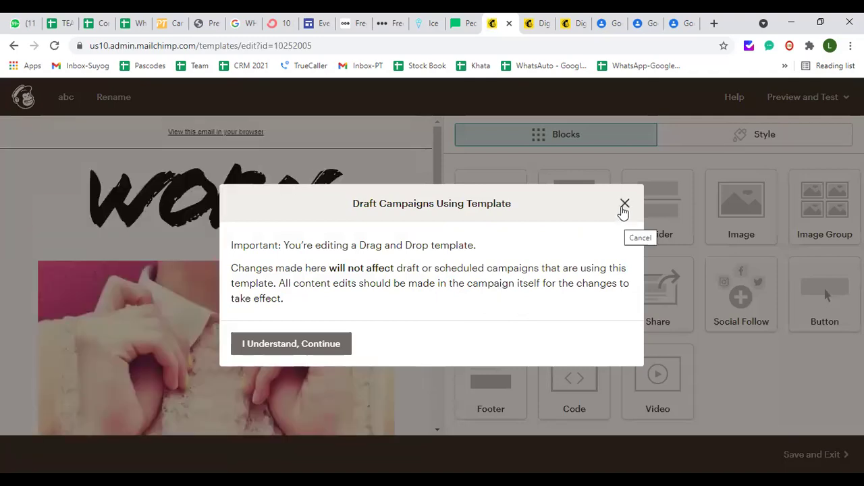
pyautogui.click(292, 344)
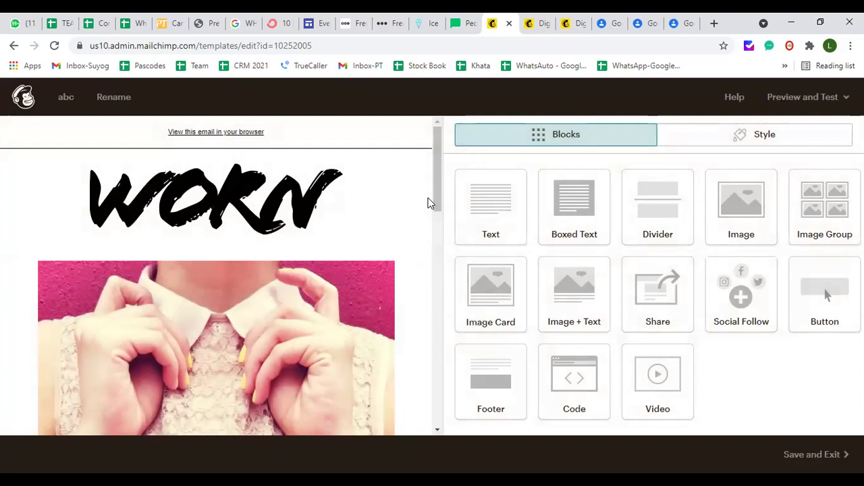
pyautogui.moveTo(438, 201); pyautogui.dragTo(437, 207)
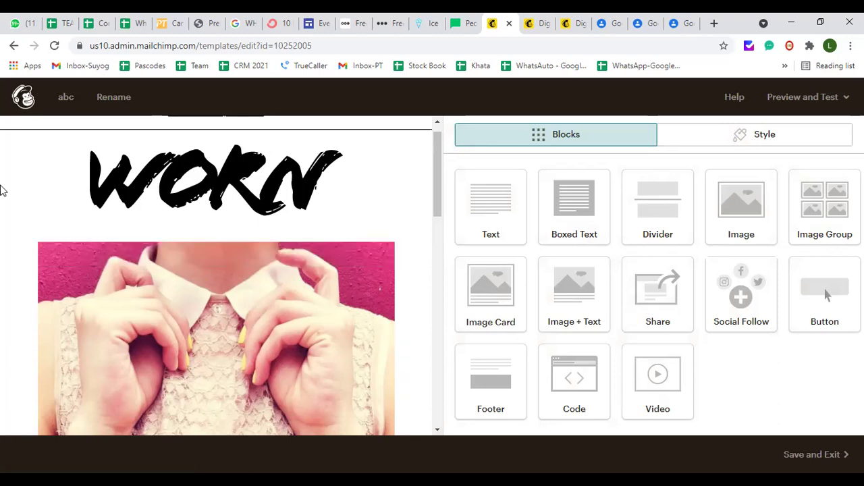
pyautogui.click(16, 46)
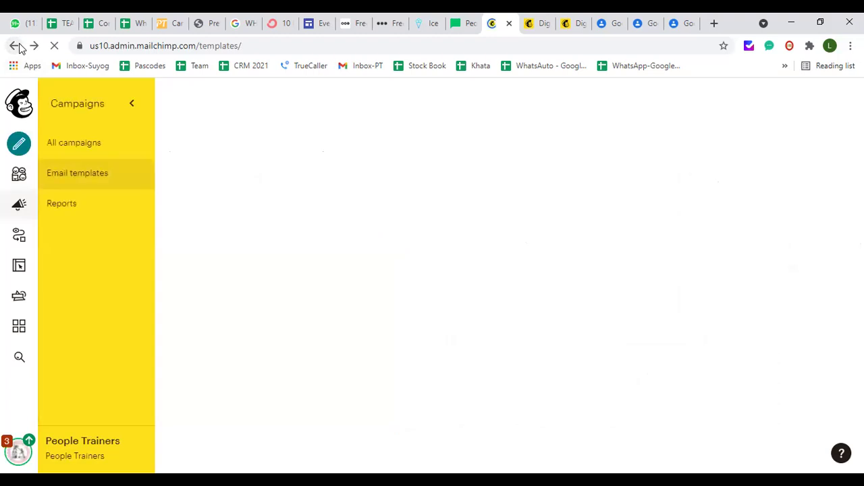
# Create a regular email campaign named "Digital Marketing"
pyautogui.click(18, 148)
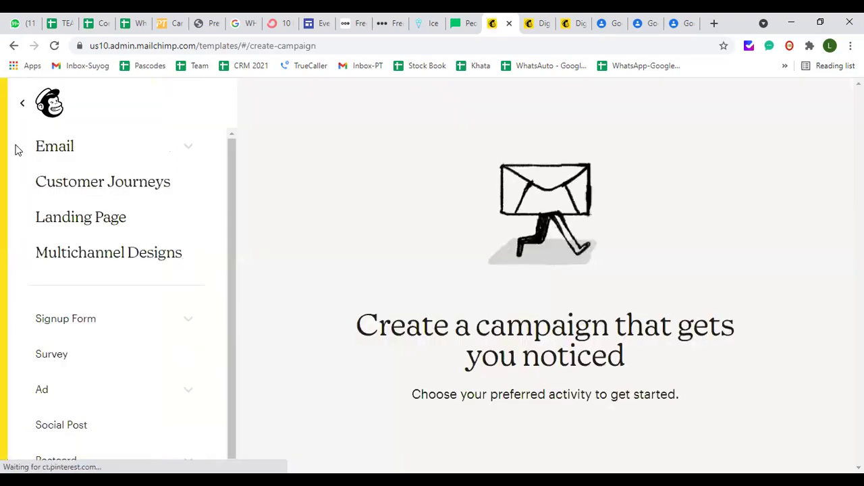
pyautogui.click(56, 154)
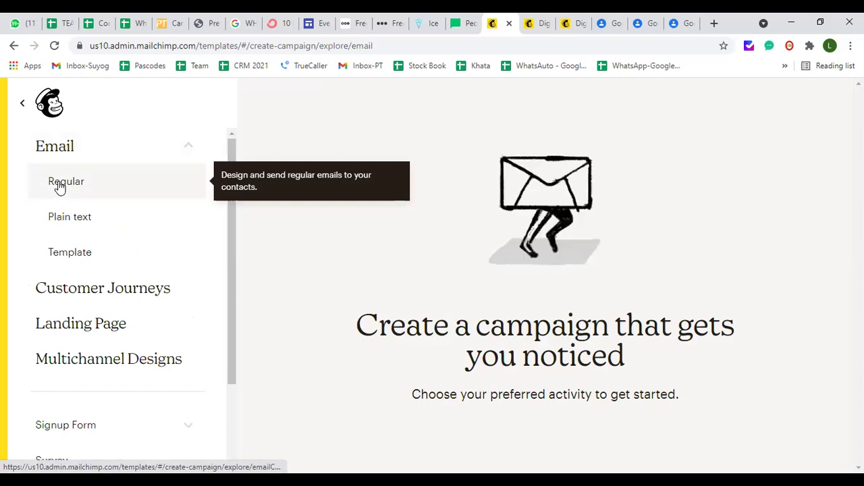
pyautogui.click(59, 188)
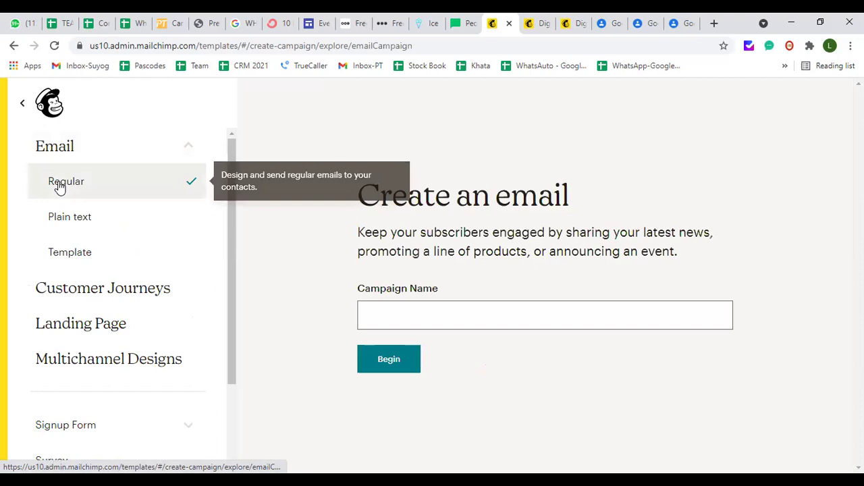
pyautogui.click(397, 316)
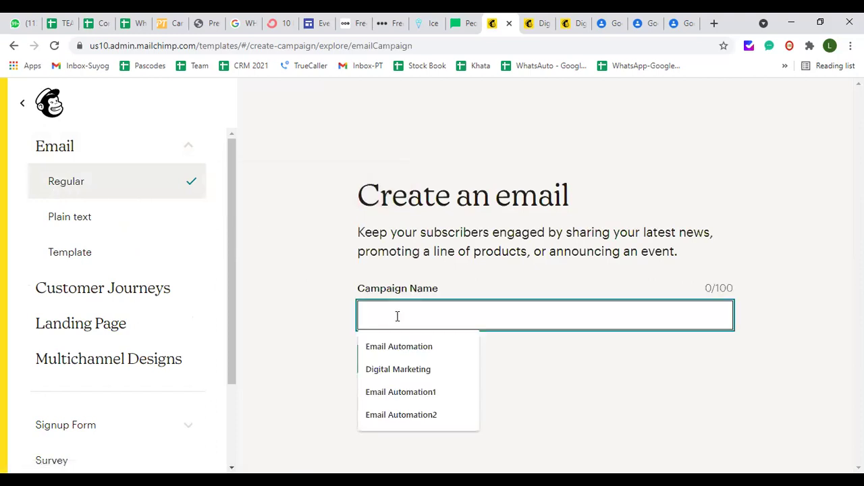
pyautogui.click(402, 370)
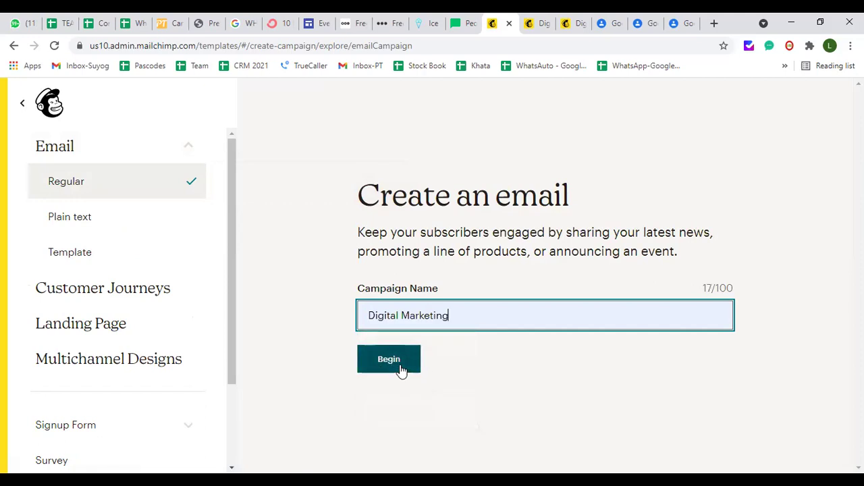
pyautogui.click(391, 366)
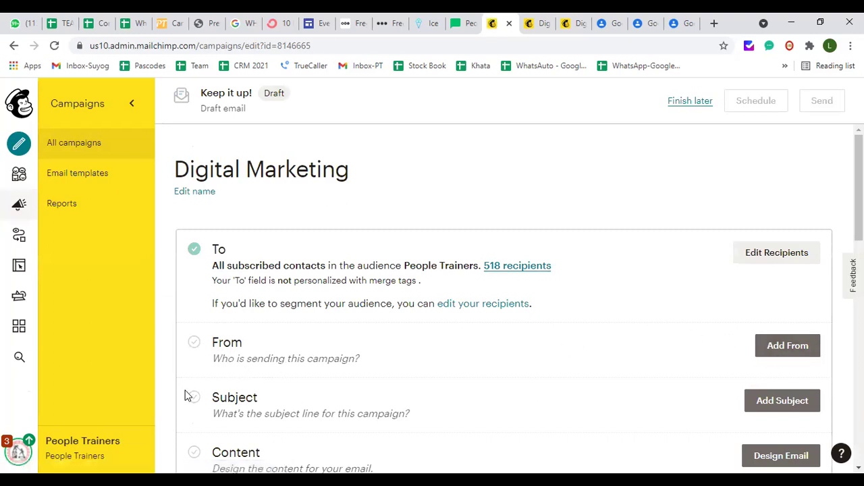
# Save the prefilled sender name and email address as the campaign's From details
pyautogui.click(777, 356)
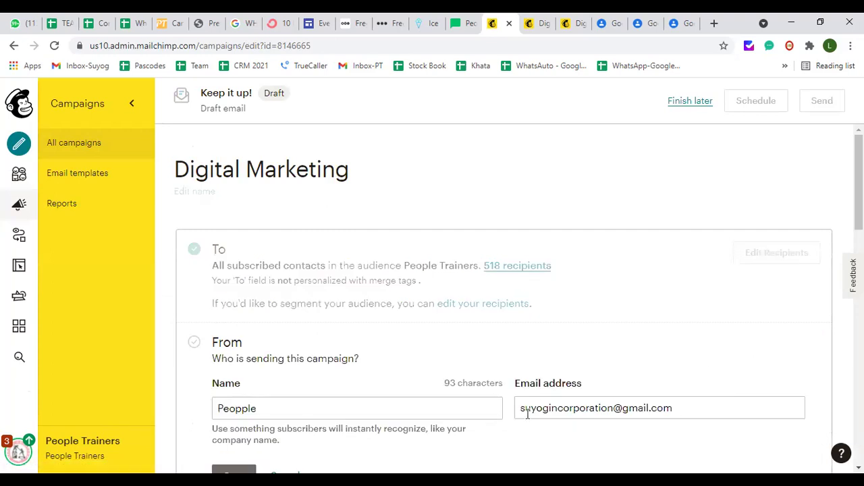
pyautogui.scroll(-5, 472, 418)
pyautogui.scroll(4, 436, 356)
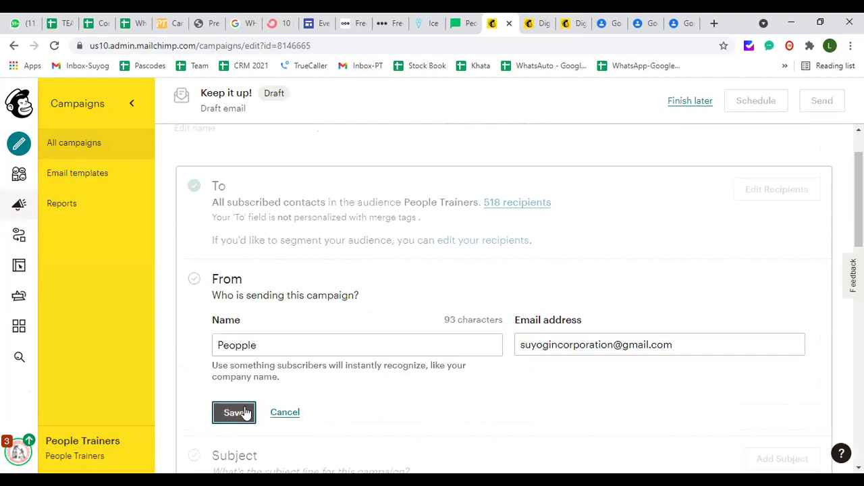
pyautogui.click(244, 411)
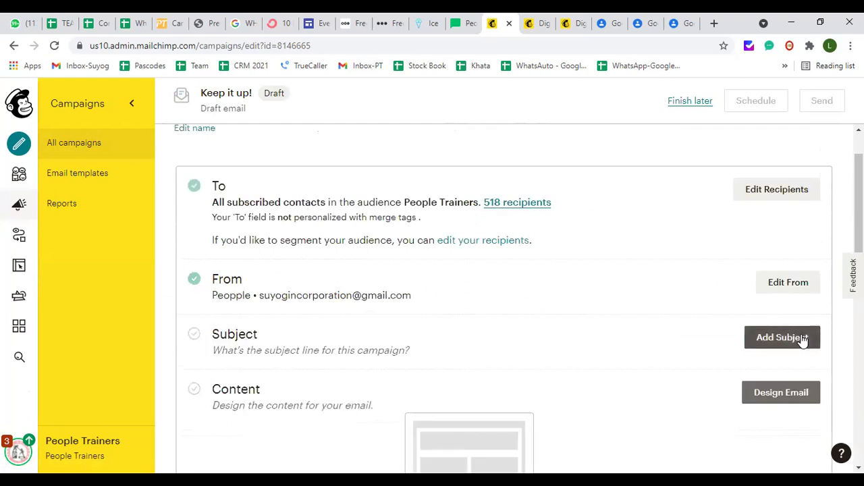
# Add and save the subject line "Thanks for Subscribing PeopleTrainers & Margdarshan Guru", leaving the preview text empty
pyautogui.click(782, 338)
pyautogui.click(237, 414)
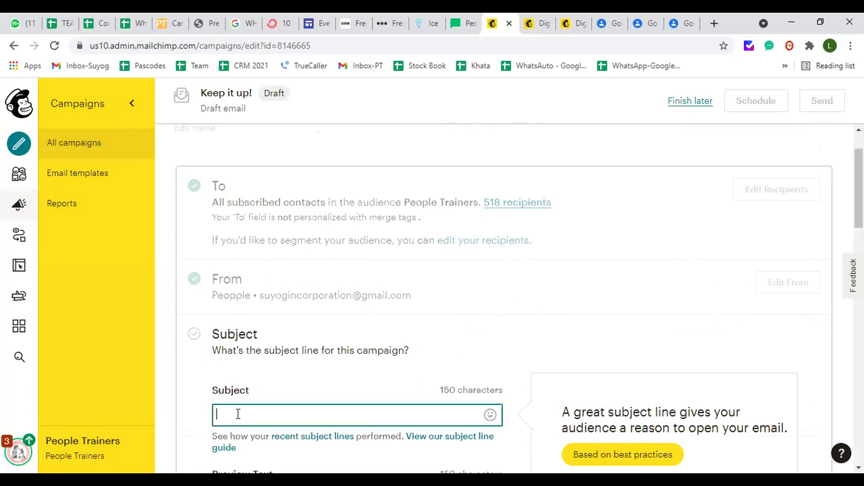
pyautogui.write('Thanks for Subscri')
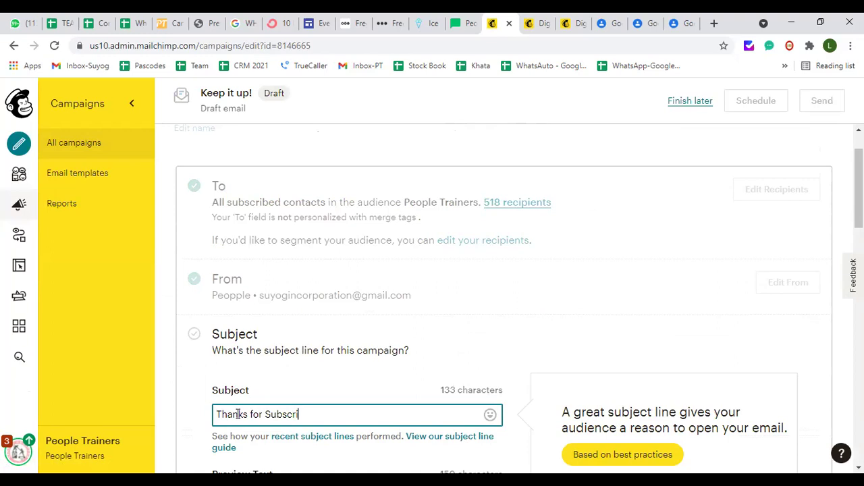
pyautogui.write('bing PeopleTrainers')
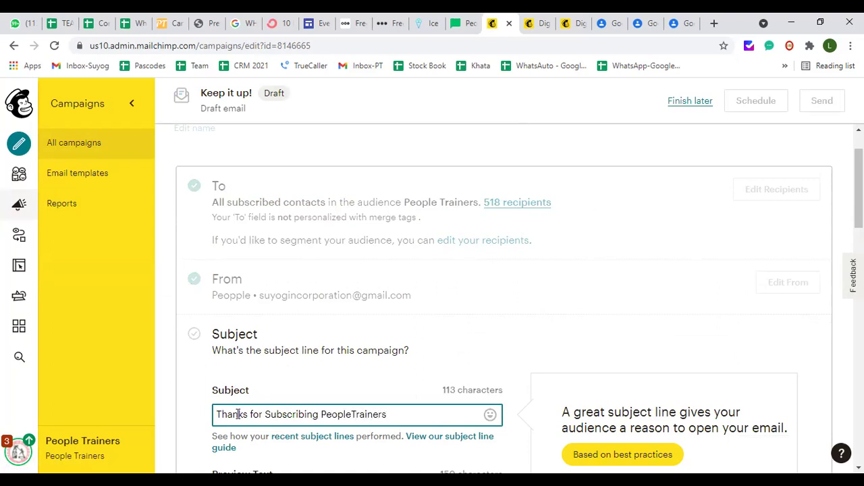
pyautogui.write(' & Margdarshang')
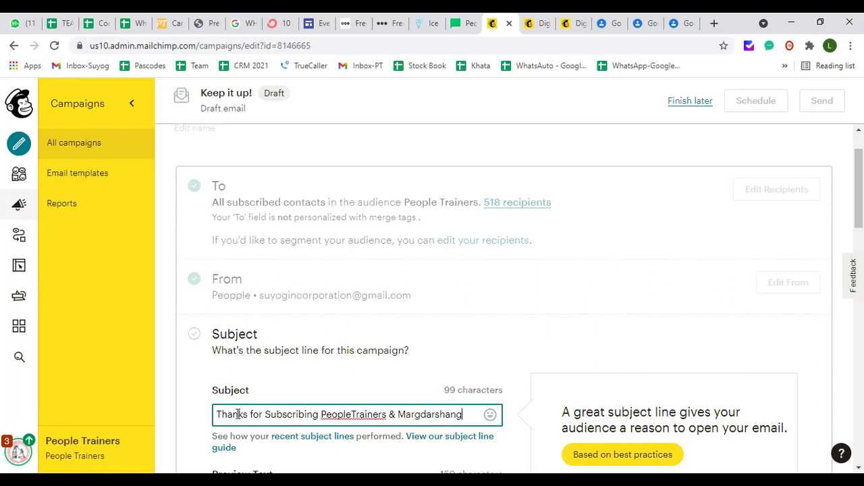
pyautogui.press('BackSpace')
pyautogui.write('Guru')
pyautogui.scroll(-3, 239, 414)
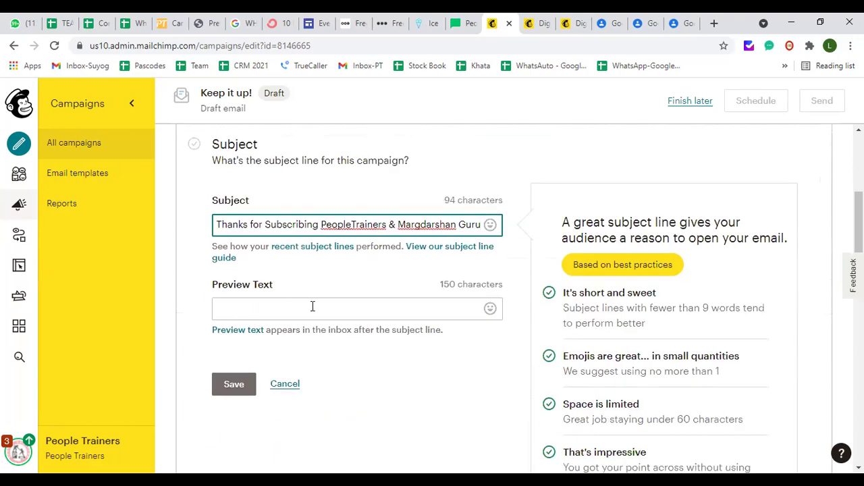
pyautogui.click(250, 384)
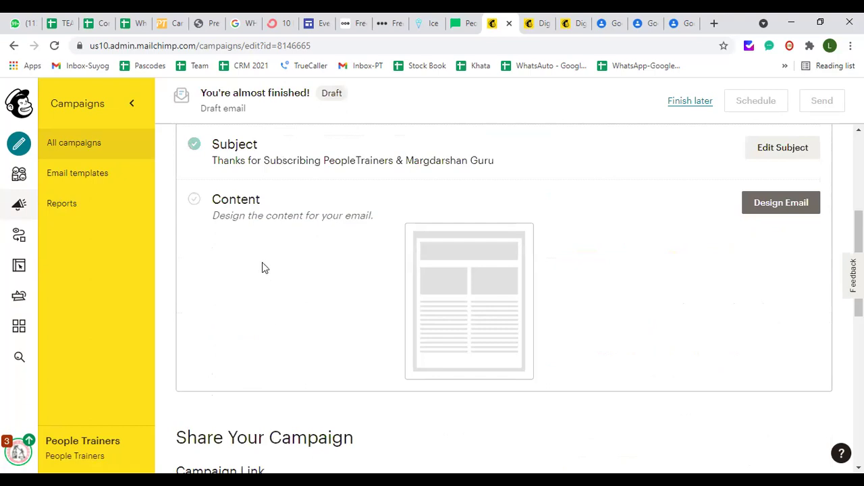
# Start designing the campaign's email content and apply the featured "Sell Products" layout
pyautogui.scroll(-1, 448, 301)
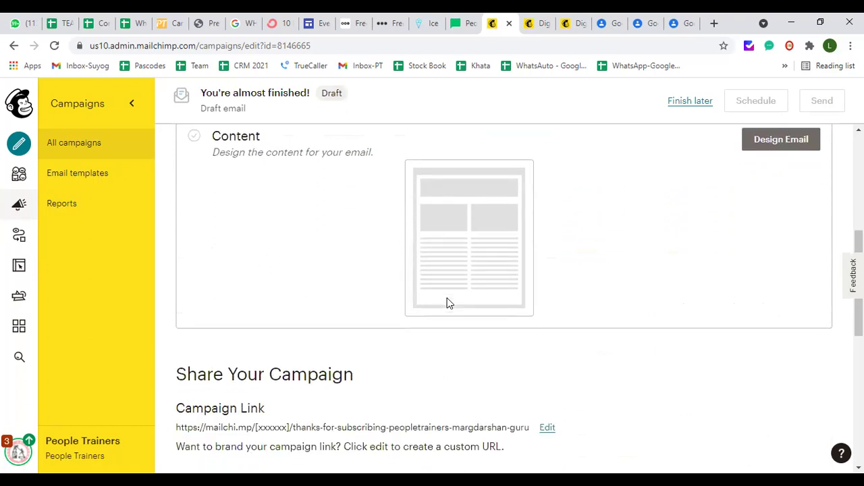
pyautogui.scroll(3, 451, 267)
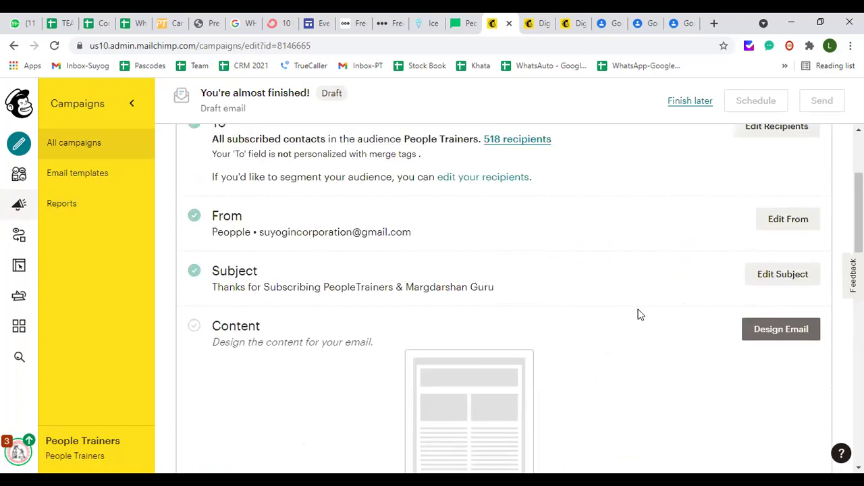
pyautogui.click(770, 330)
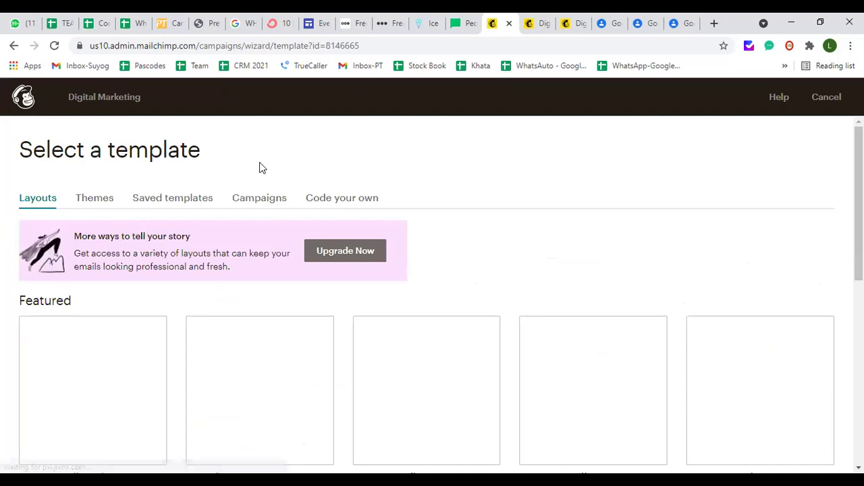
pyautogui.scroll(-2, 187, 376)
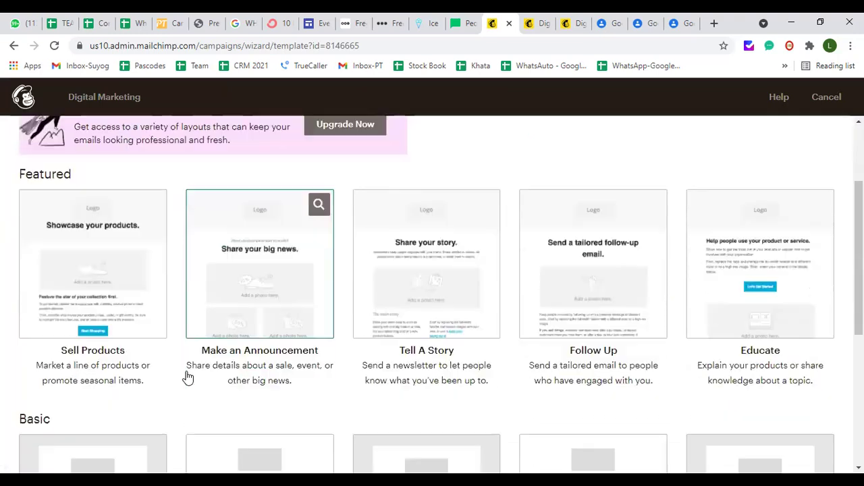
pyautogui.scroll(-5, 187, 376)
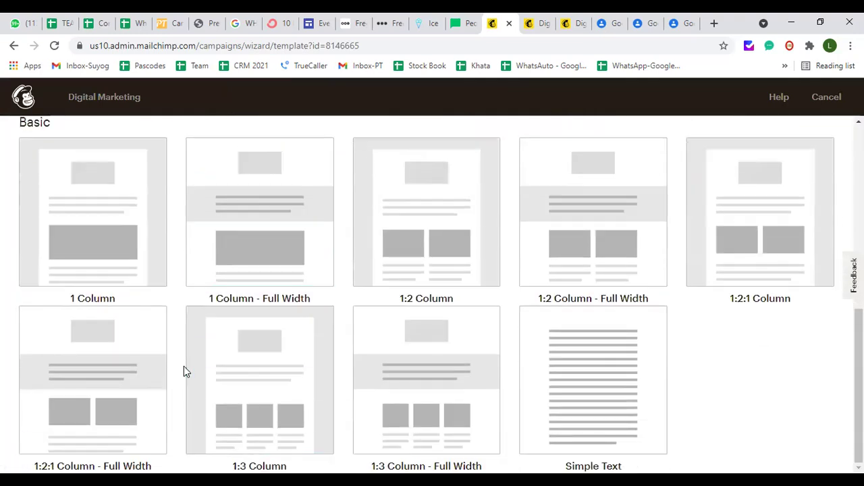
pyautogui.scroll(5, 184, 366)
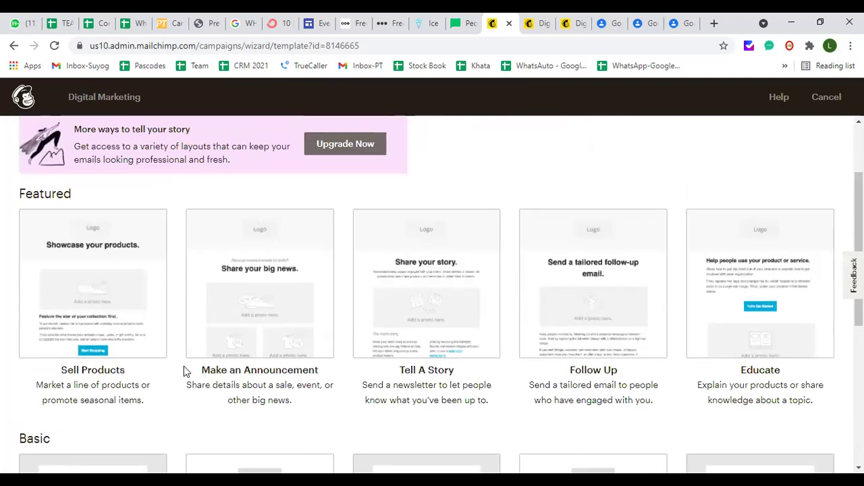
pyautogui.click(100, 280)
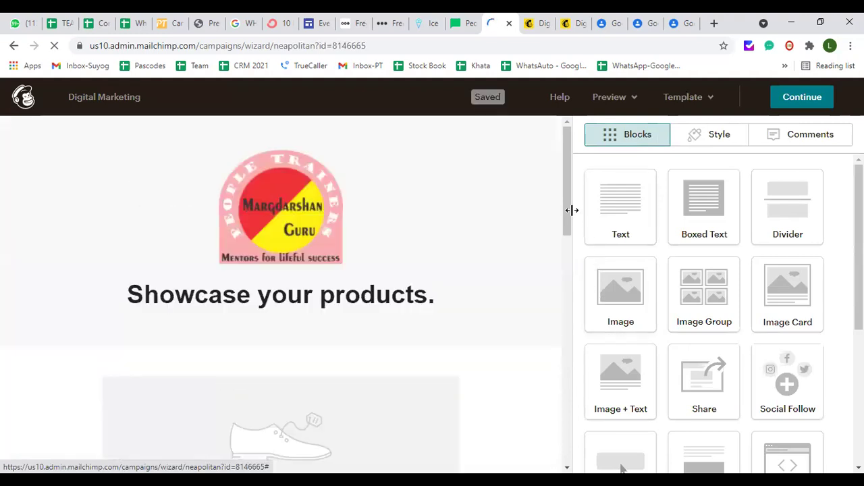
# Look over the email layout in the editor and the other available layouts, and return to the campaign's overview page
pyautogui.moveTo(567, 220); pyautogui.dragTo(546, 191)
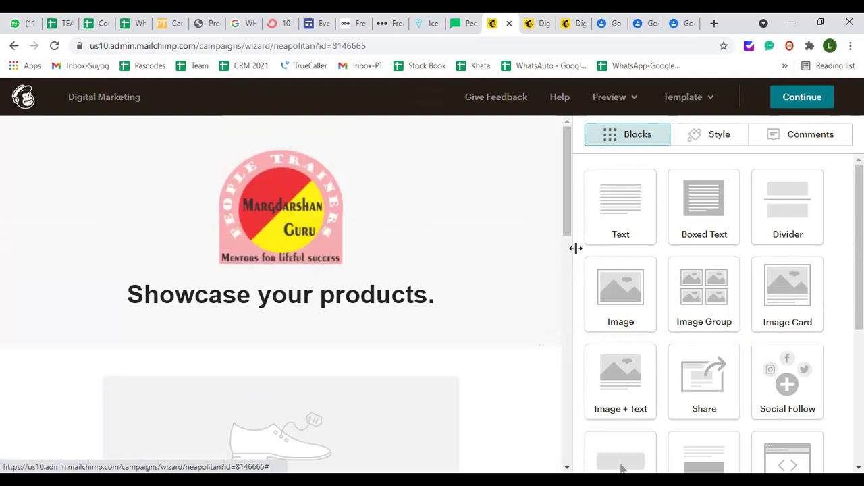
pyautogui.moveTo(380, 300)
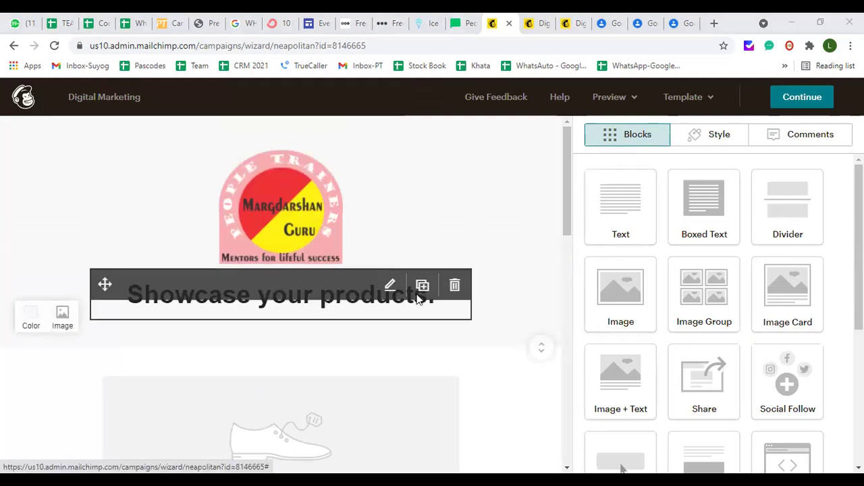
pyautogui.moveTo(566, 193); pyautogui.dragTo(561, 448)
pyautogui.moveTo(566, 358); pyautogui.dragTo(566, 145)
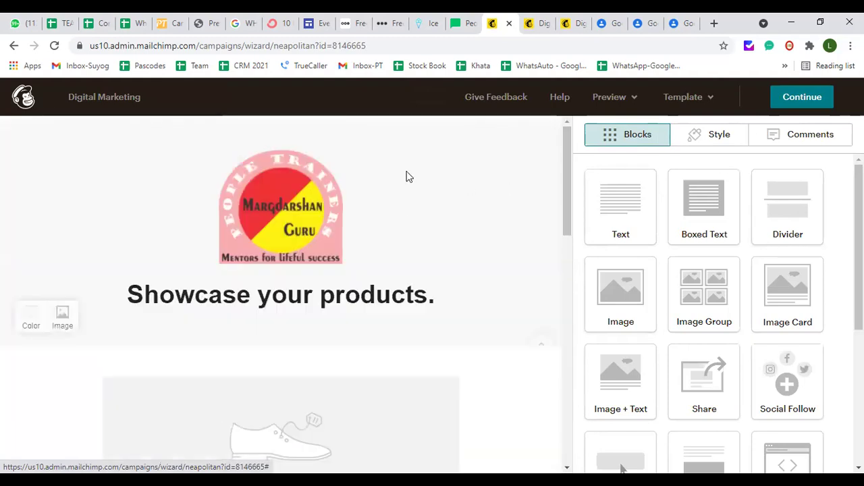
pyautogui.click(13, 46)
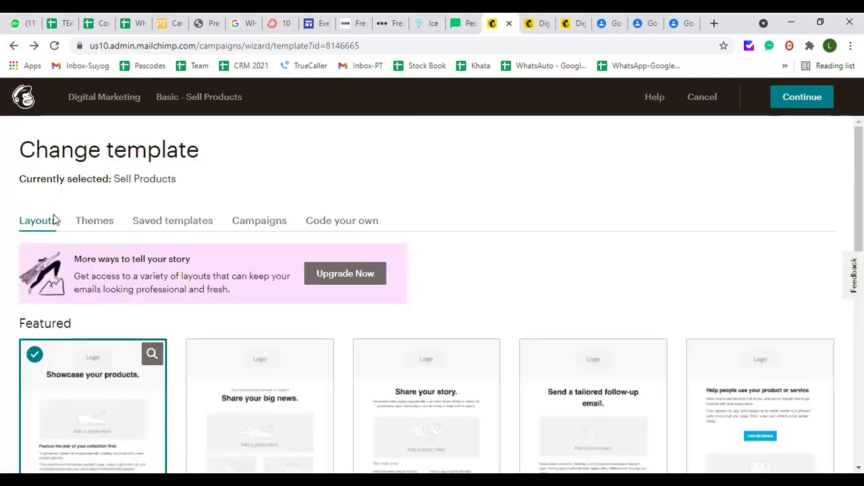
pyautogui.scroll(-6, 196, 340)
pyautogui.scroll(-2, 200, 340)
pyautogui.click(13, 45)
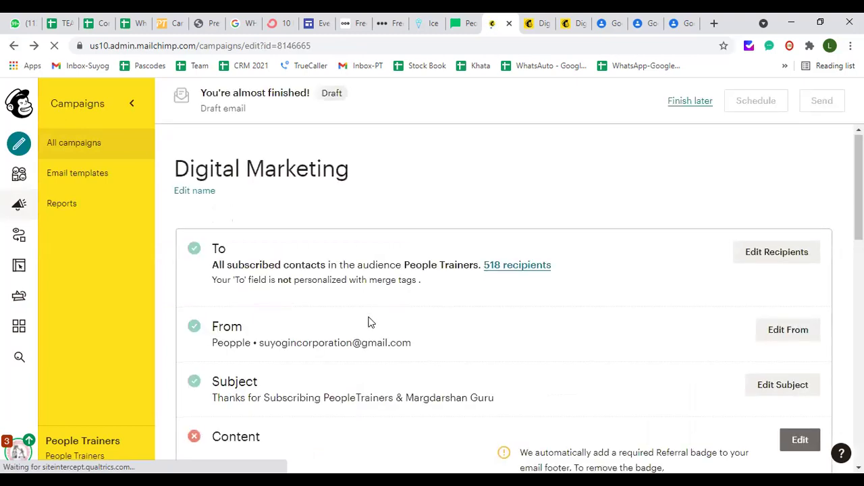
# Review the campaign overview, including the content checks, campaign link and the social post options
pyautogui.scroll(-2, 369, 322)
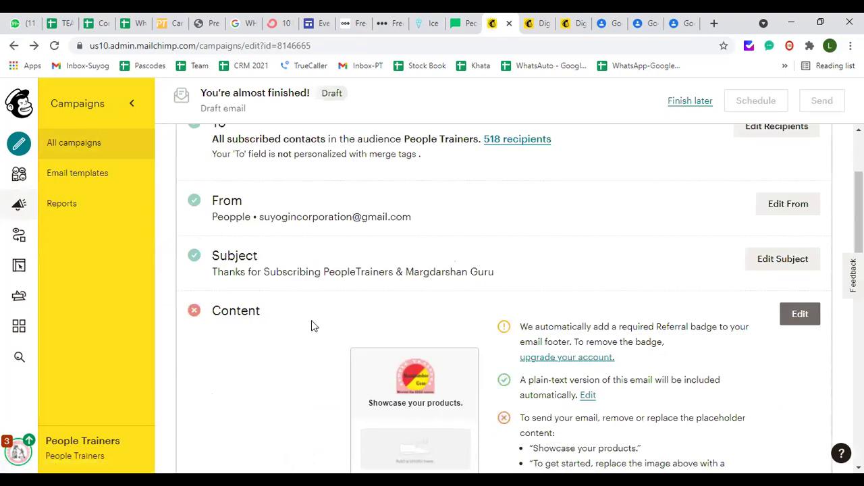
pyautogui.scroll(-5, 415, 349)
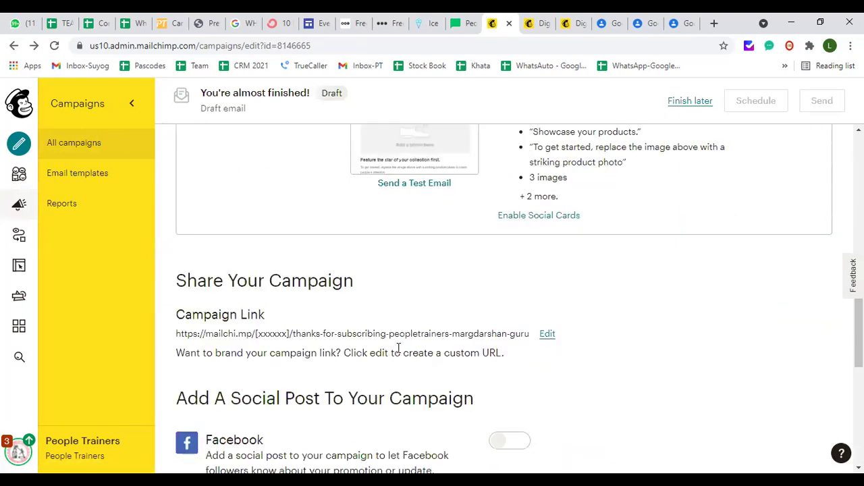
pyautogui.scroll(-2, 388, 347)
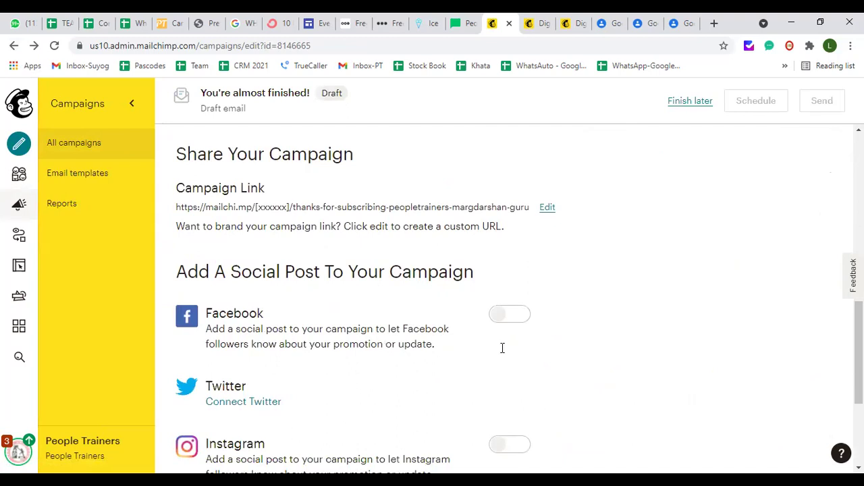
pyautogui.scroll(-1, 550, 324)
pyautogui.scroll(10, 550, 328)
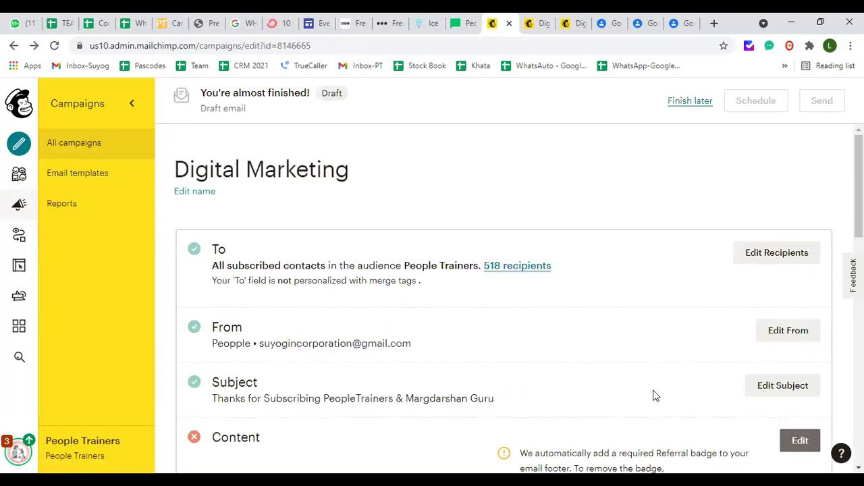